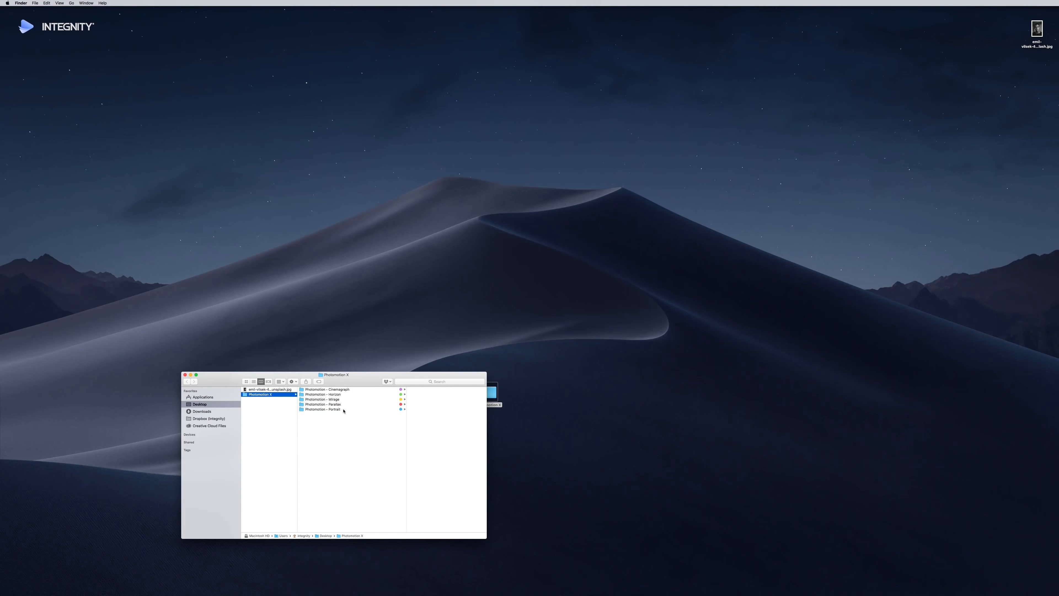
Step: Open the Photomotion - Portrait.aep project from the Photomotion - Portrait folder
click(343, 410)
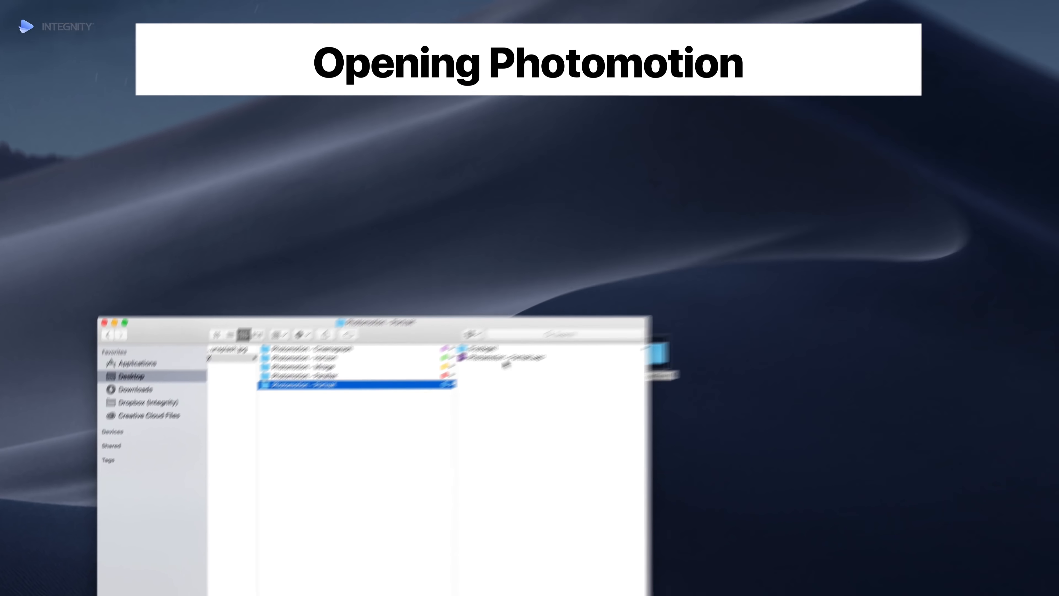
click(410, 395)
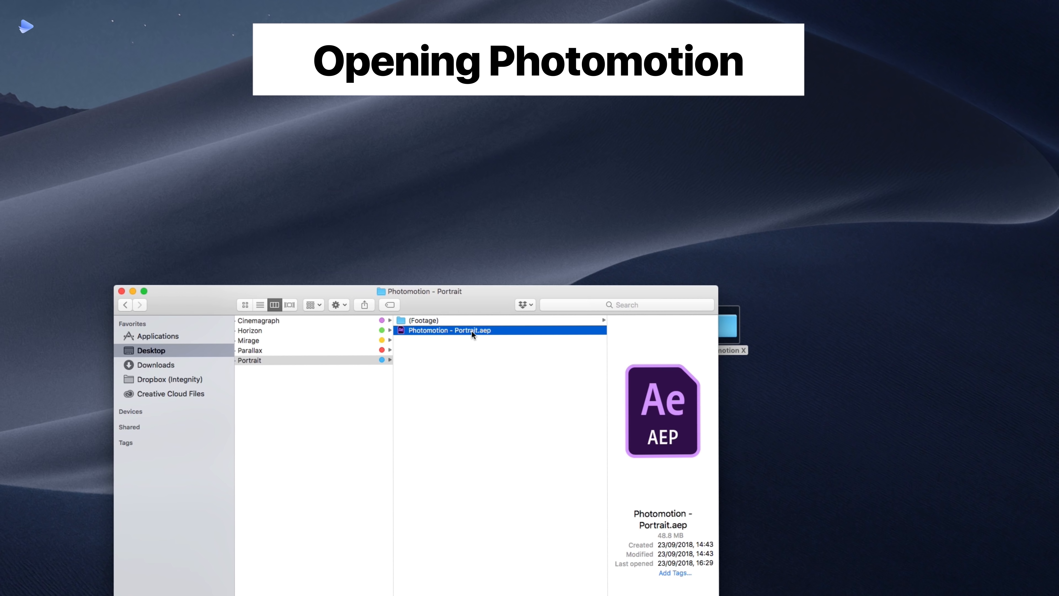
double_click(482, 329)
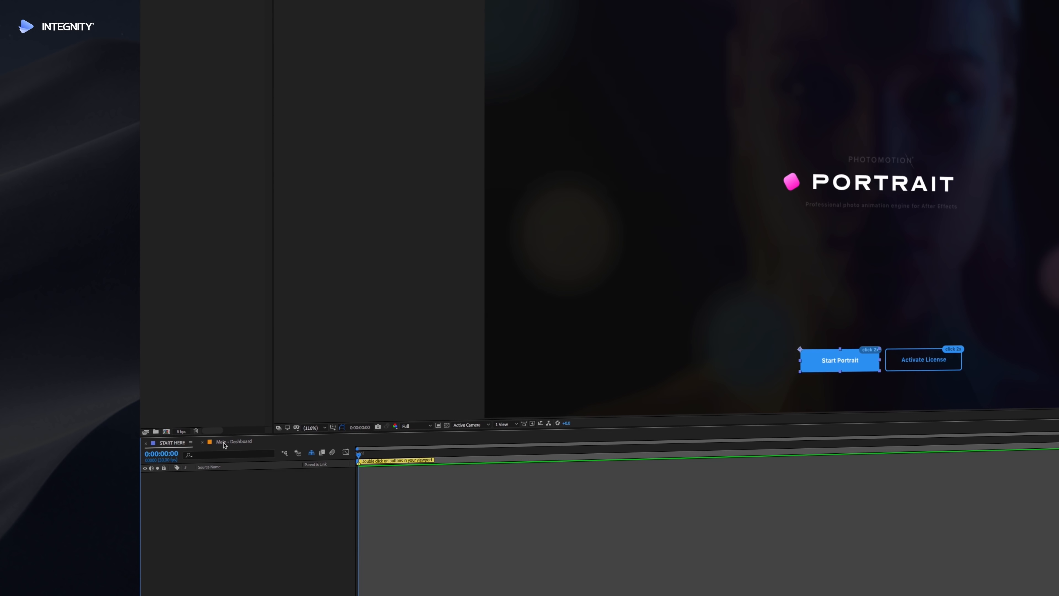
Step: Go to the Main - Dashboard composition and open its Add Photo composition
click(225, 443)
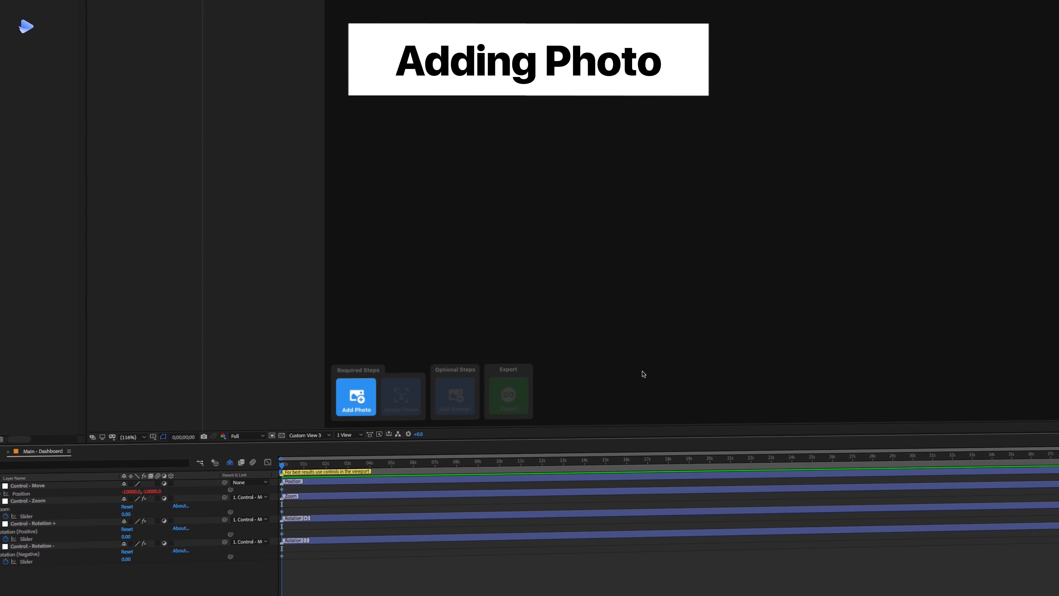
click(357, 400)
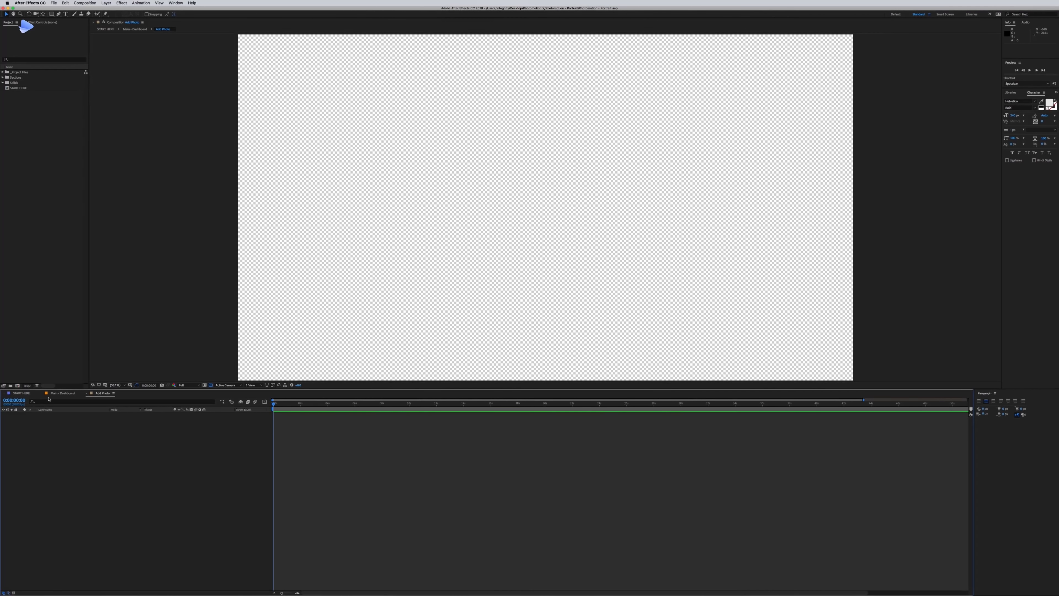
click(88, 393)
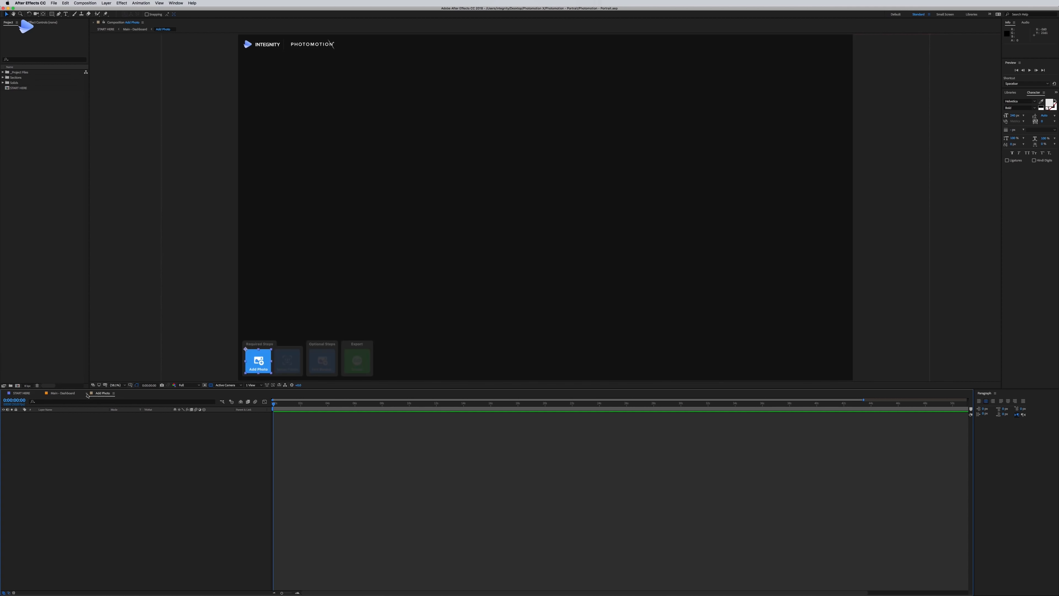
double_click(261, 363)
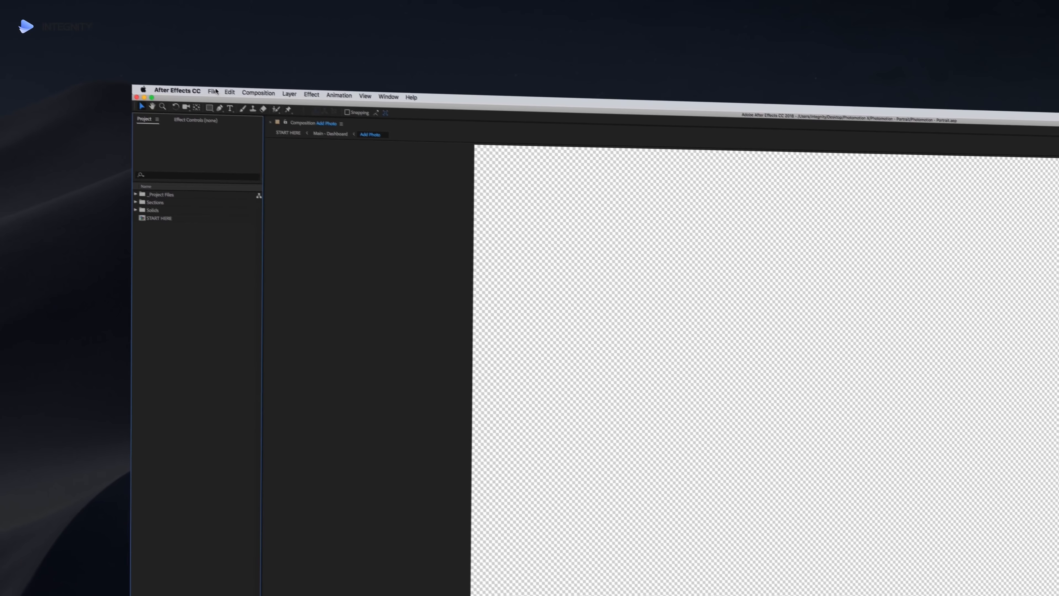
Step: Import the portrait JPG into the project and place it as a layer in the Add Photo composition
click(213, 91)
mouse_move(253, 199)
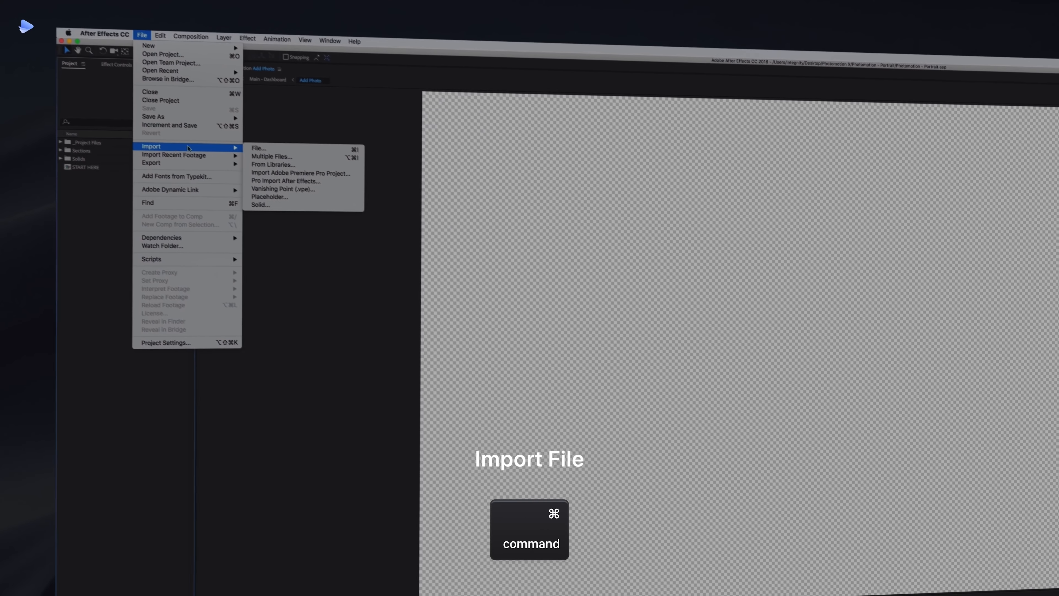
key(super+i)
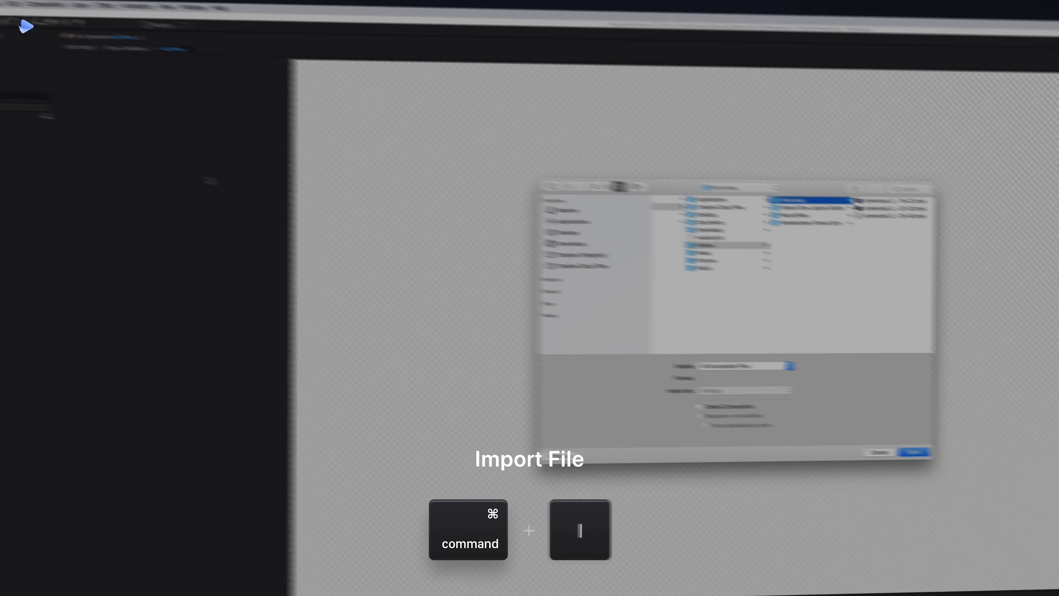
click(345, 176)
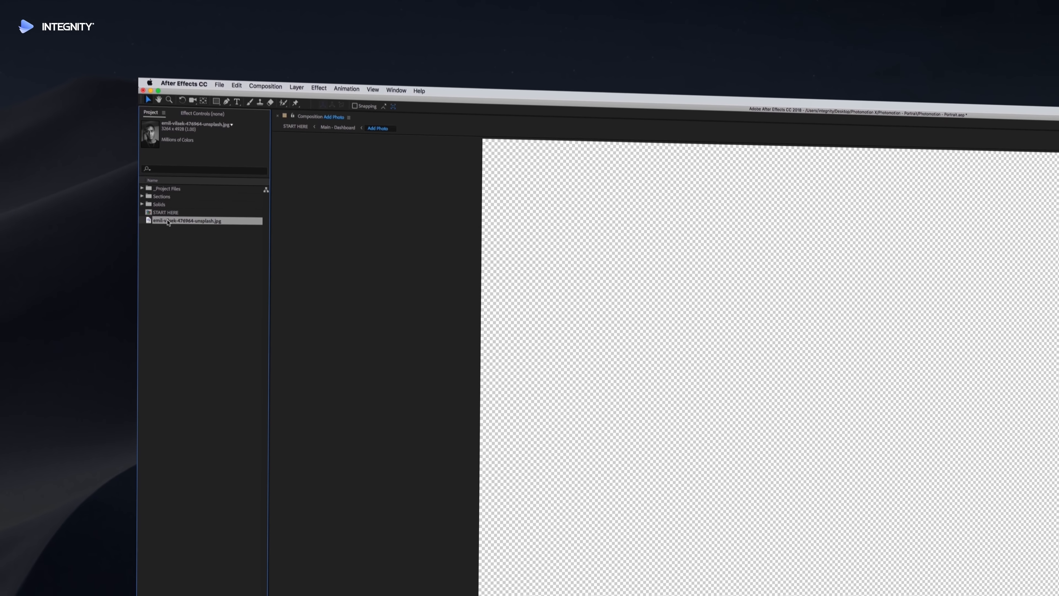
drag(167, 220, 226, 311)
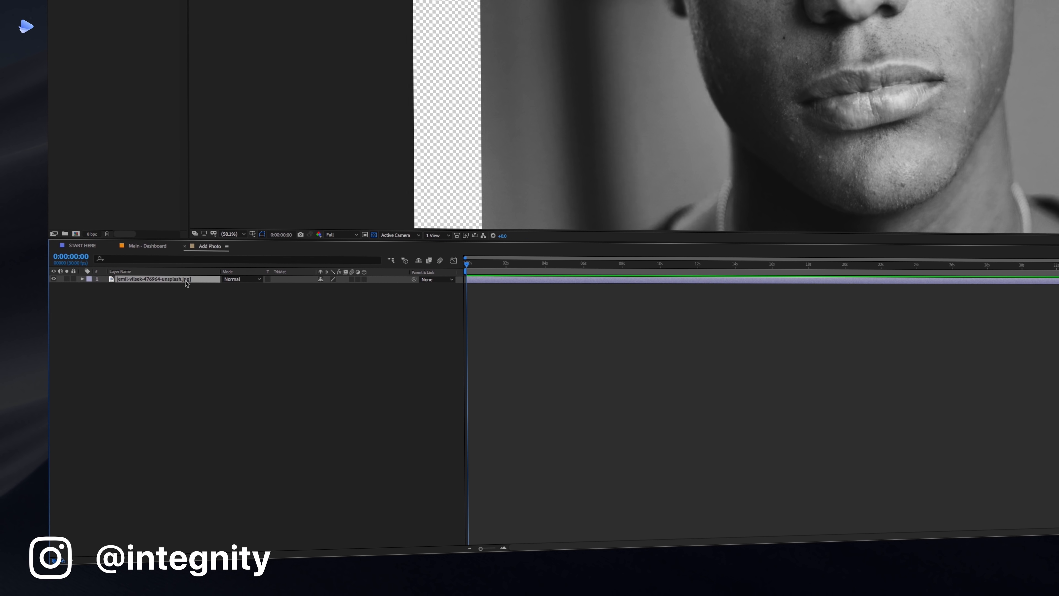
Step: Scale the photo layer to 59% and nudge it slightly down within the Add Photo composition
key(s)
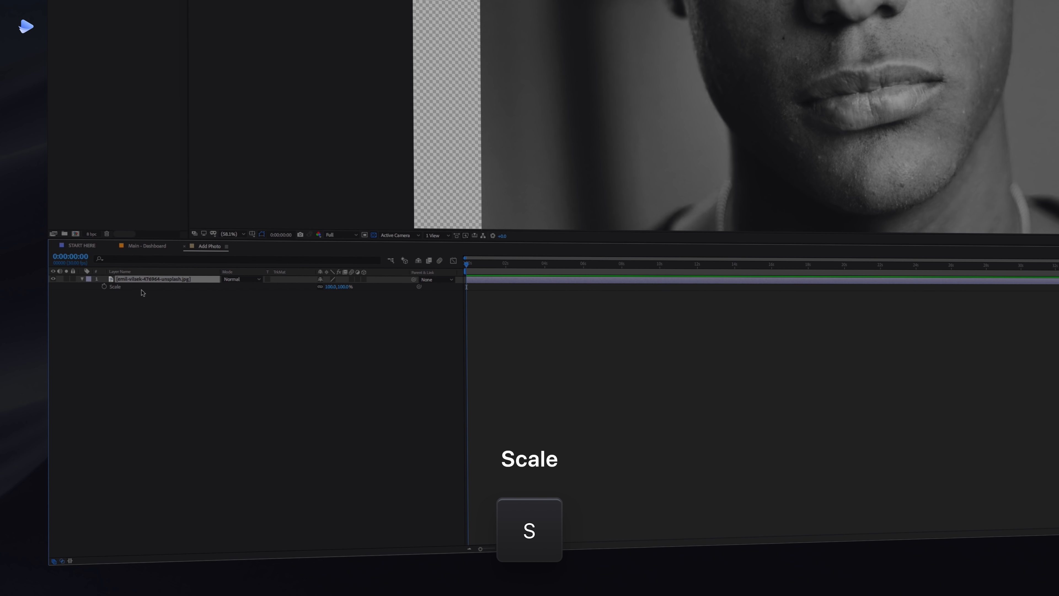
click(115, 287)
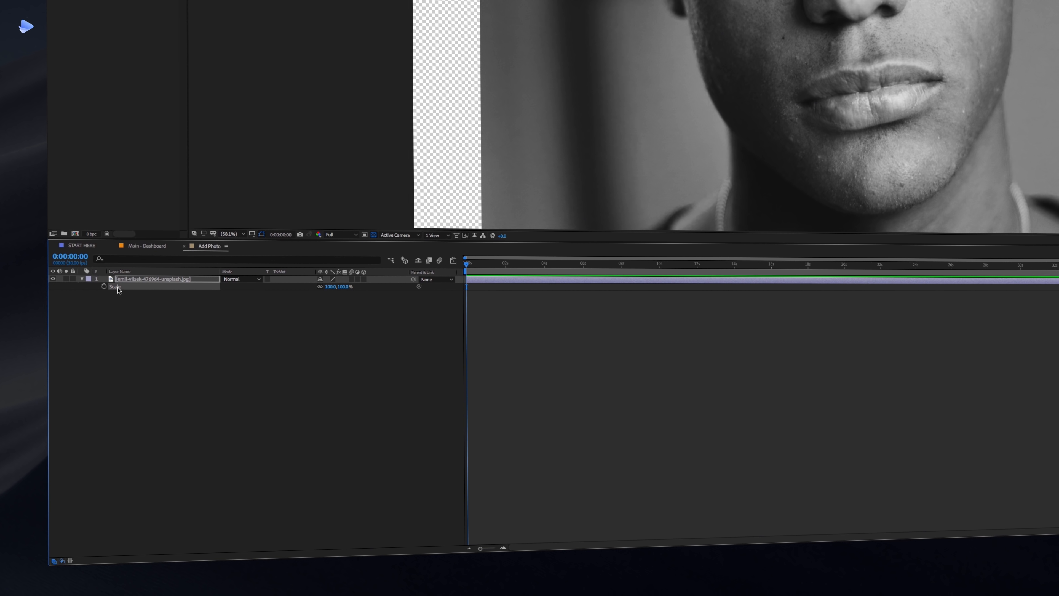
mouse_move(330, 288)
mouse_down()
mouse_move(306, 290)
mouse_move(339, 287)
mouse_up()
click(338, 287)
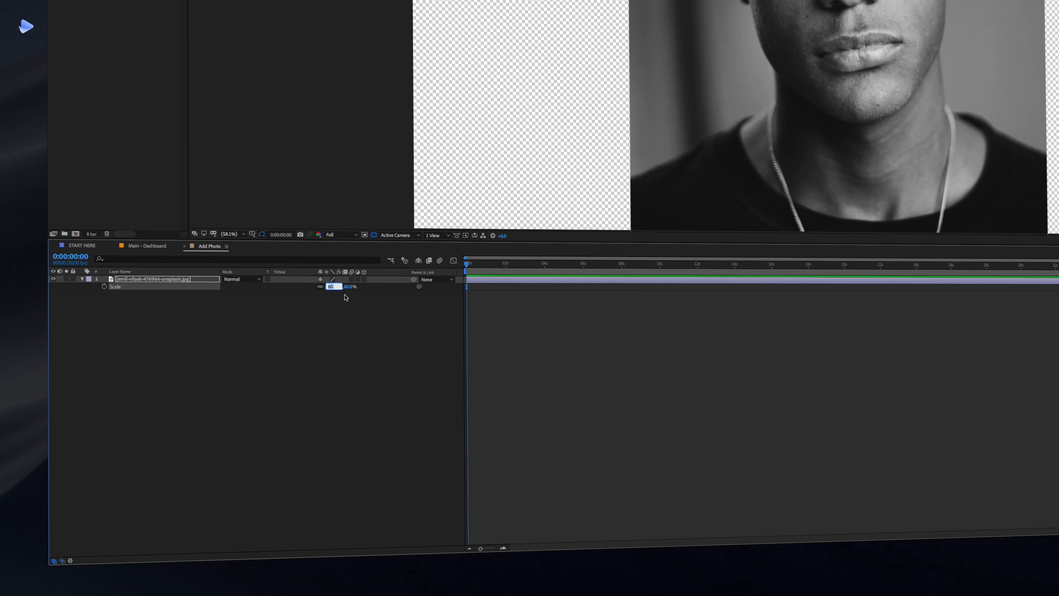
text(59)
key(Return)
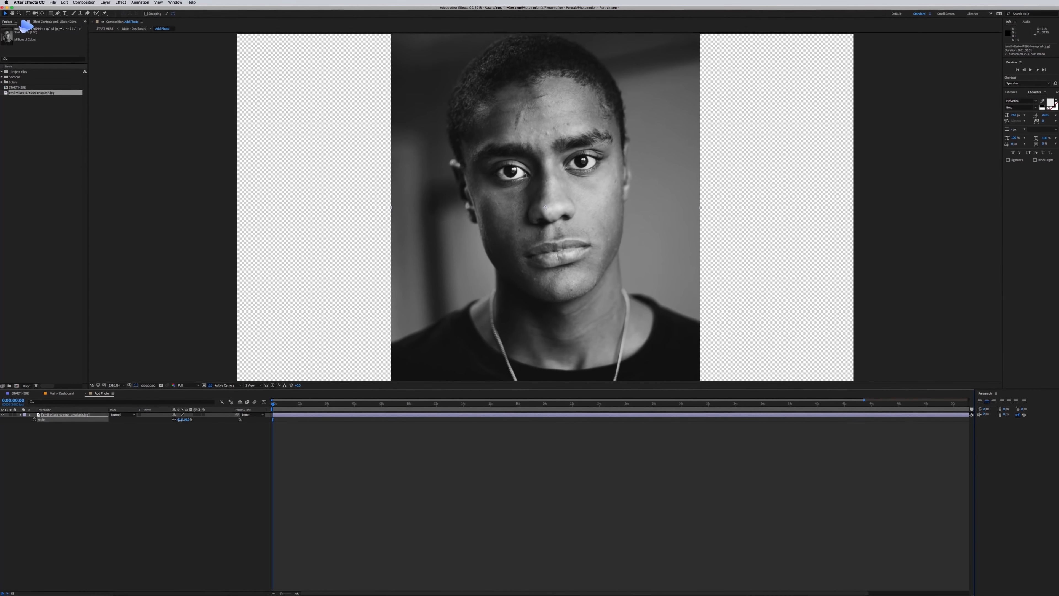
drag(142, 422, 181, 421)
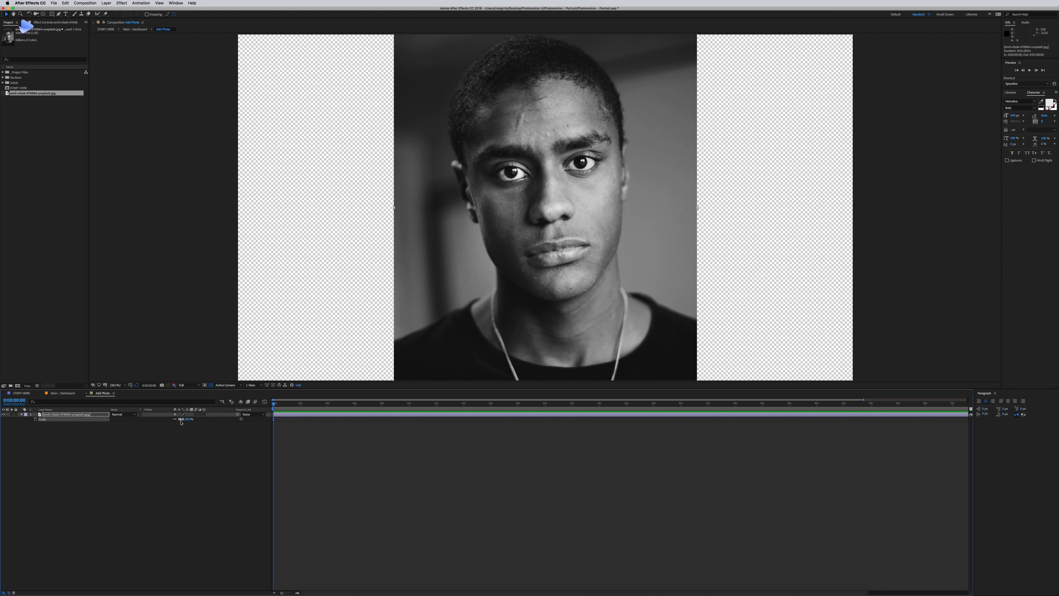
drag(538, 192, 538, 197)
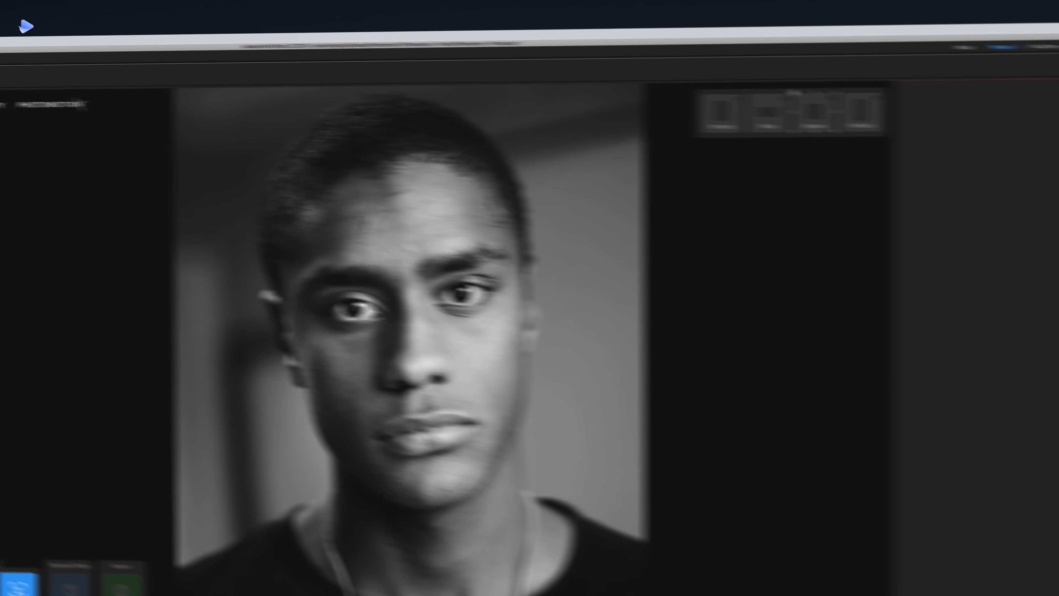
Step: Show the Effect Controls for the Square layer and dock them beneath the Project panel
click(397, 102)
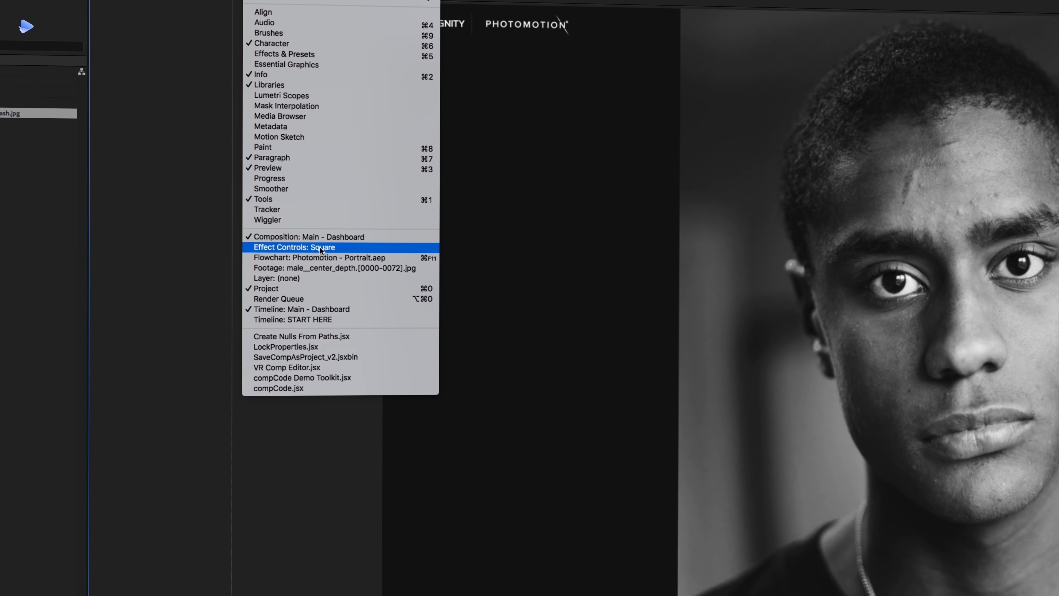
click(320, 247)
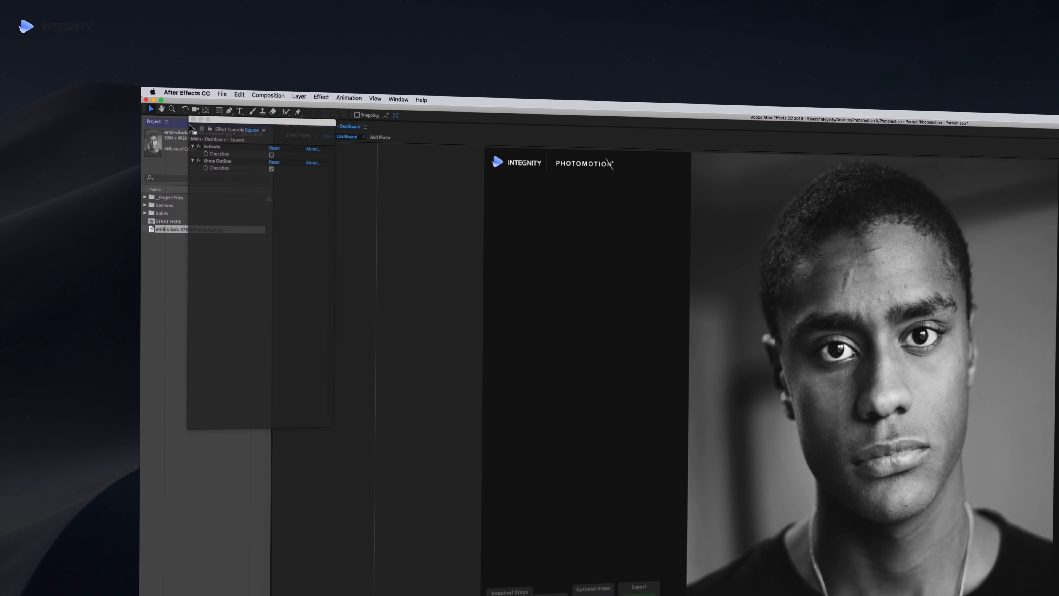
drag(191, 127, 162, 125)
click(184, 124)
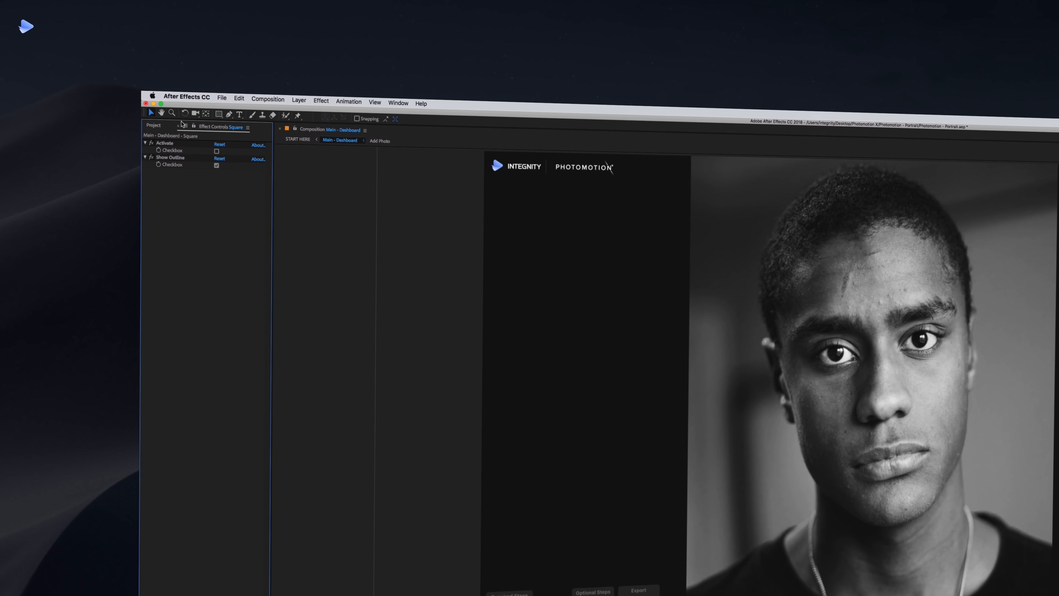
click(158, 125)
click(184, 125)
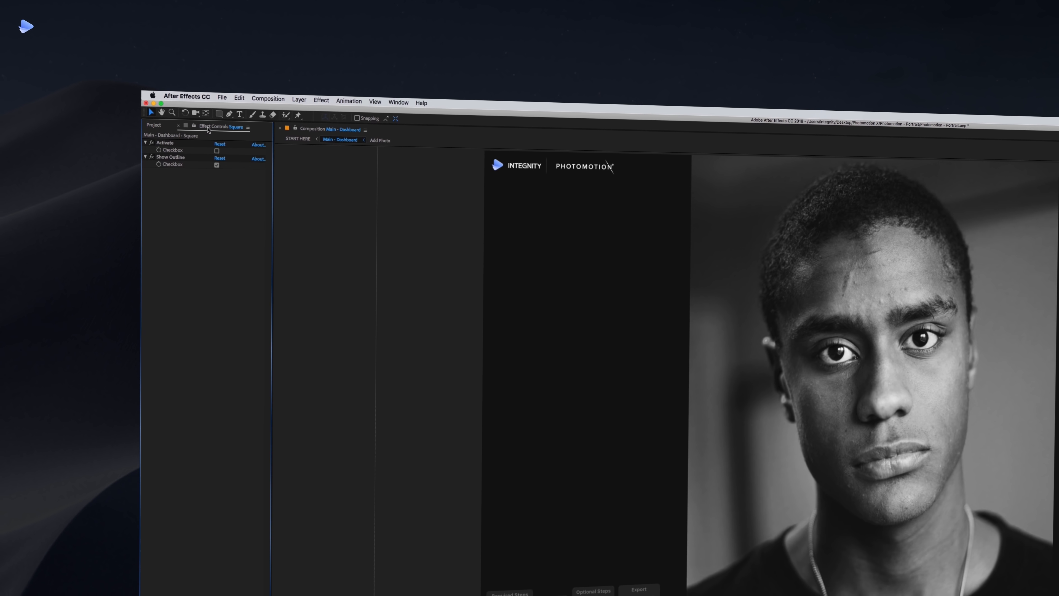
click(159, 126)
click(218, 126)
drag(286, 51, 216, 485)
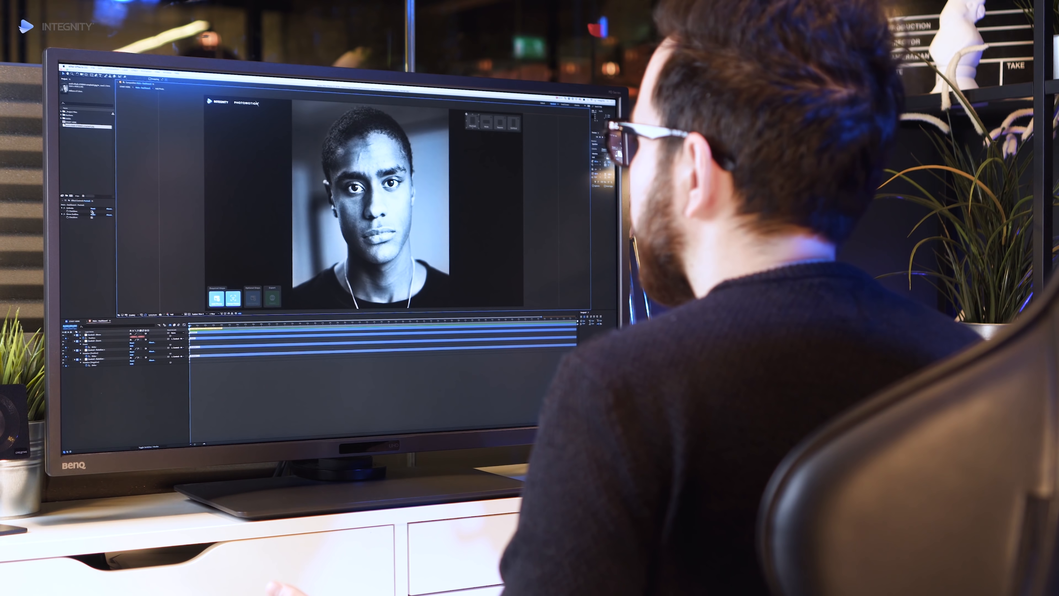
Step: Try activating the Square and Vertical output formats, and activate the Portrait format for the Main - Dashboard
click(92, 212)
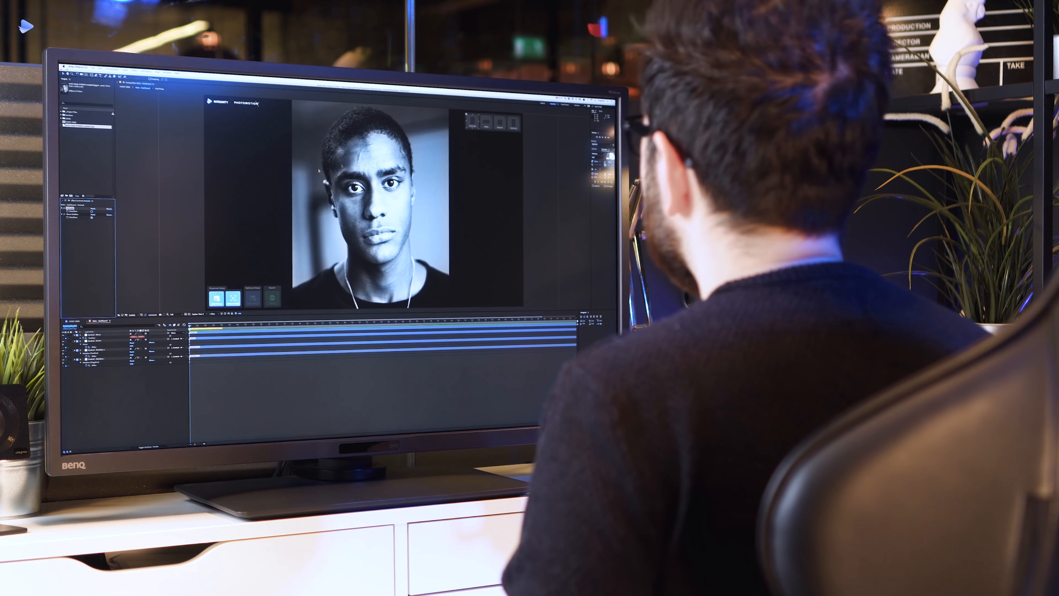
click(512, 126)
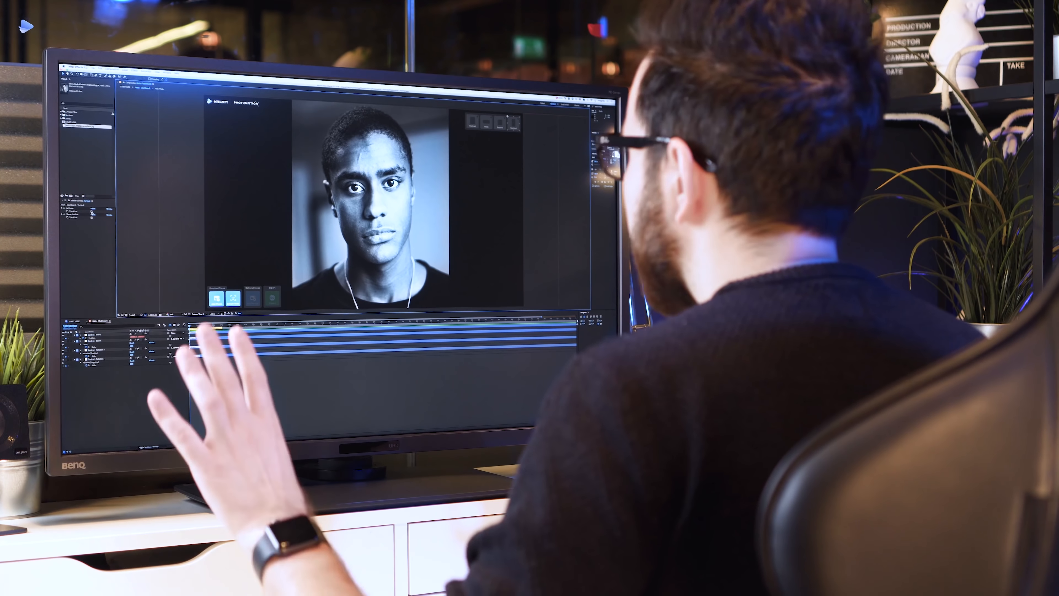
click(92, 211)
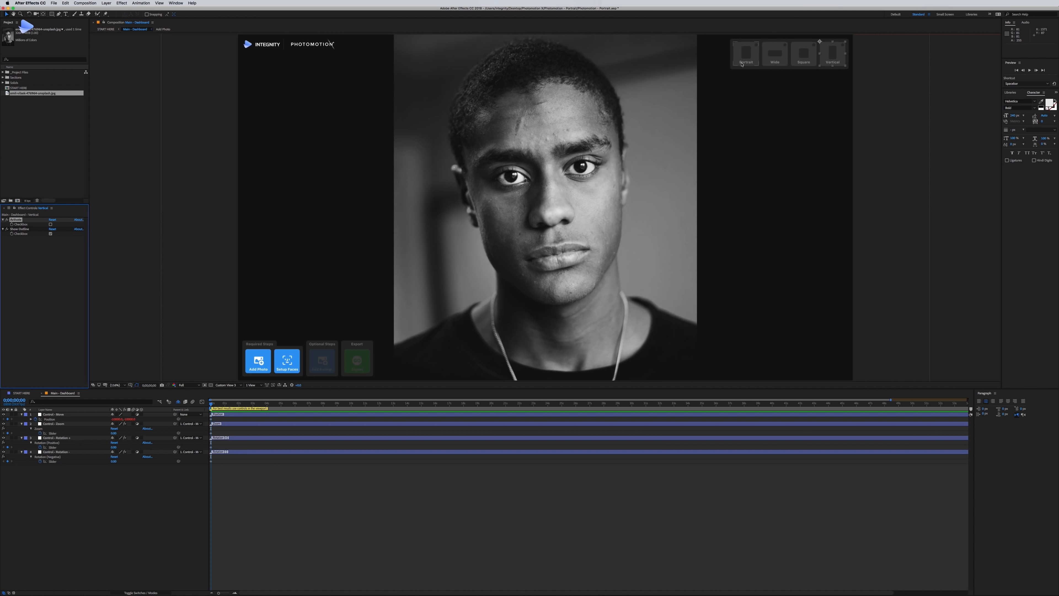
click(745, 61)
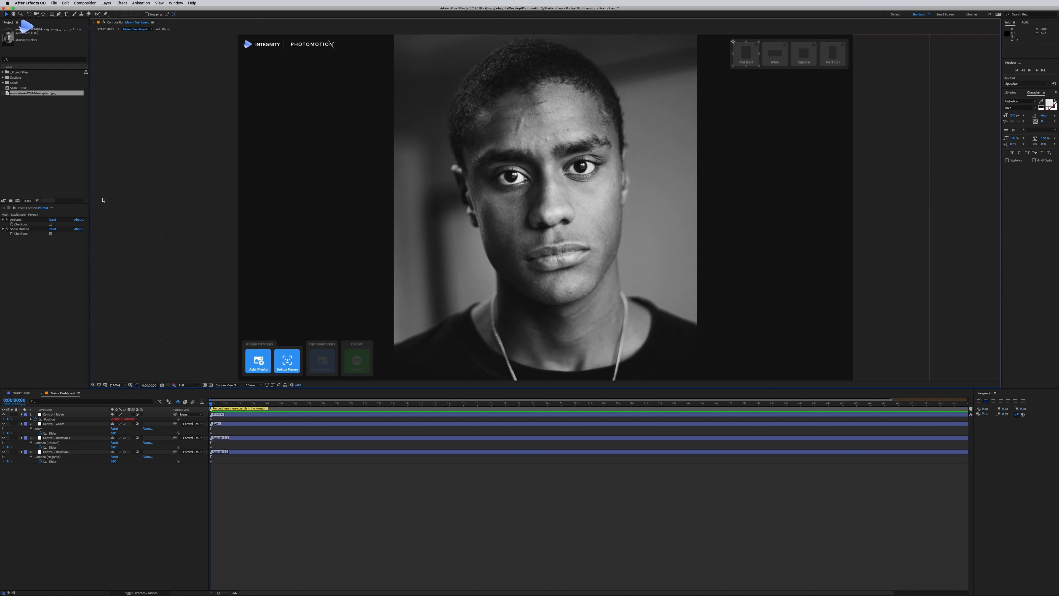
click(50, 225)
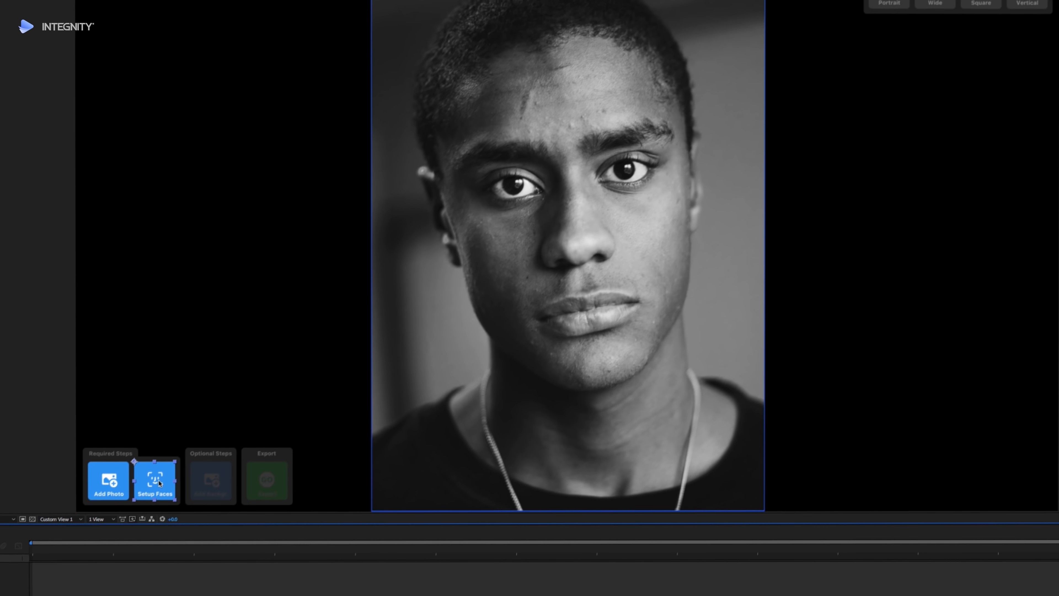
Step: Open Setup Faces from the dashboard and position the xray window over the subject's face
click(187, 448)
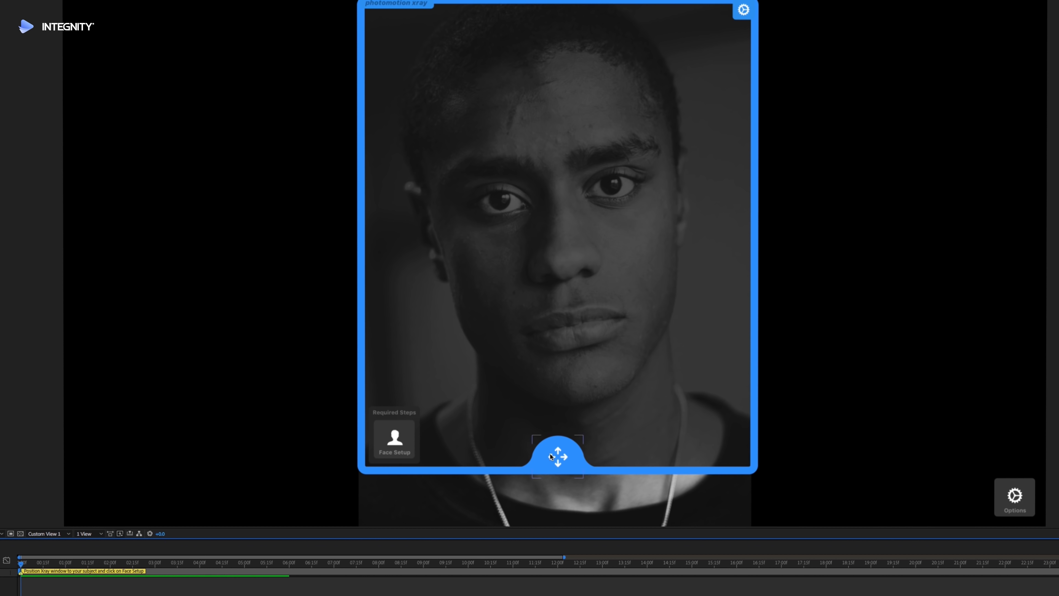
mouse_move(579, 462)
mouse_down()
mouse_move(759, 459)
mouse_move(568, 449)
mouse_up()
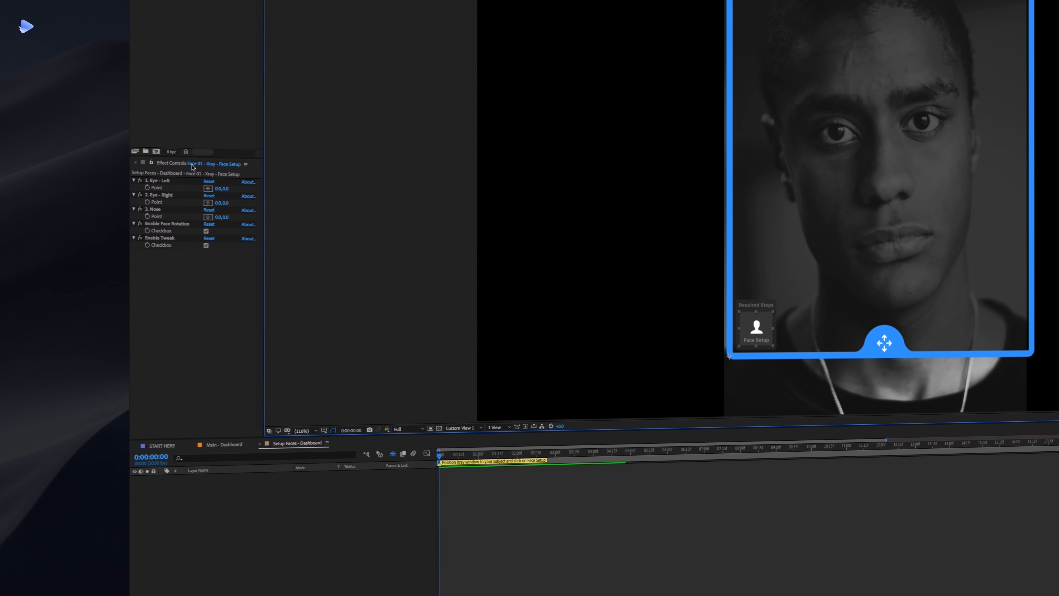
Step: Place the Face Setup points for Eye - Left, Eye - Right and Nose on both pupils and the nose in the photo
click(173, 180)
click(175, 193)
click(166, 208)
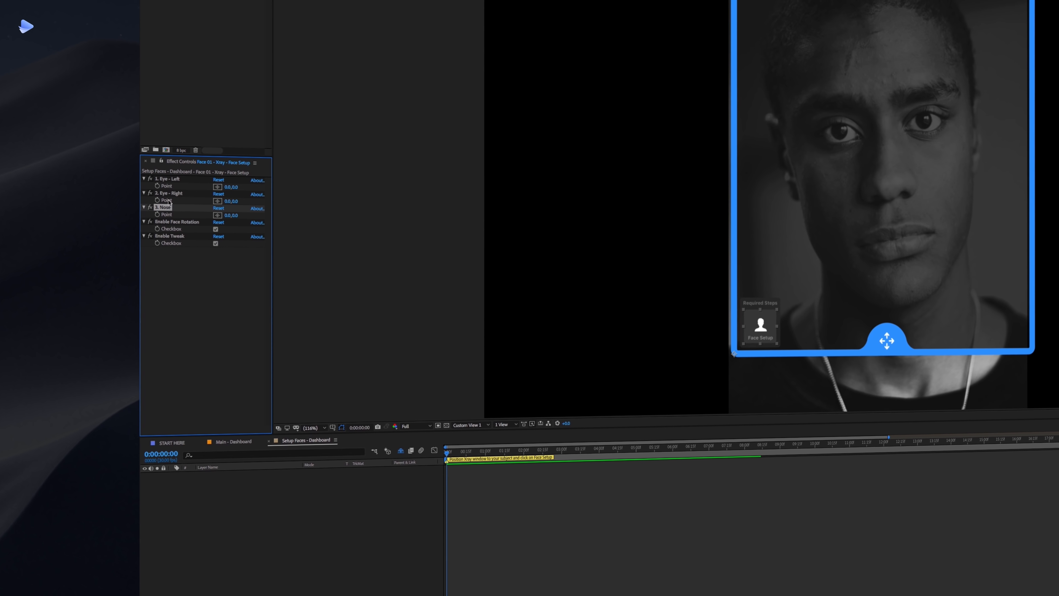
click(171, 179)
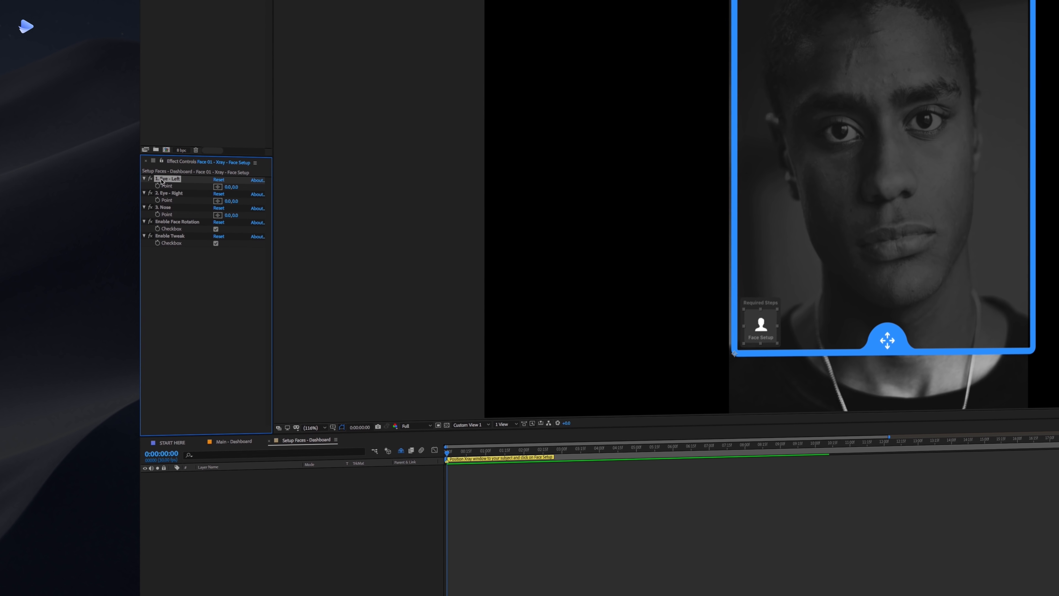
click(218, 187)
click(840, 132)
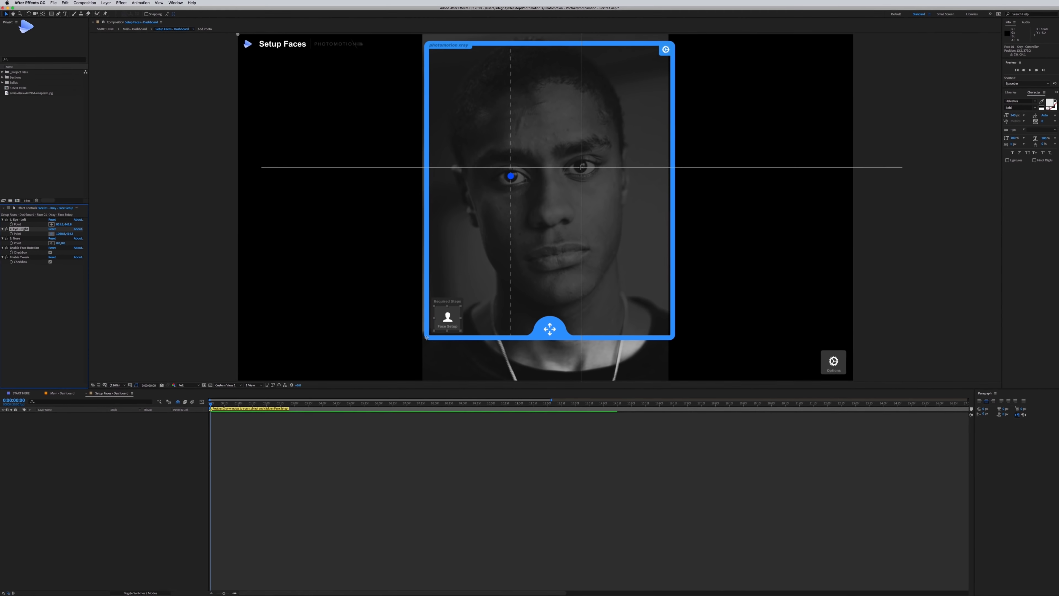
click(582, 167)
click(52, 243)
click(552, 214)
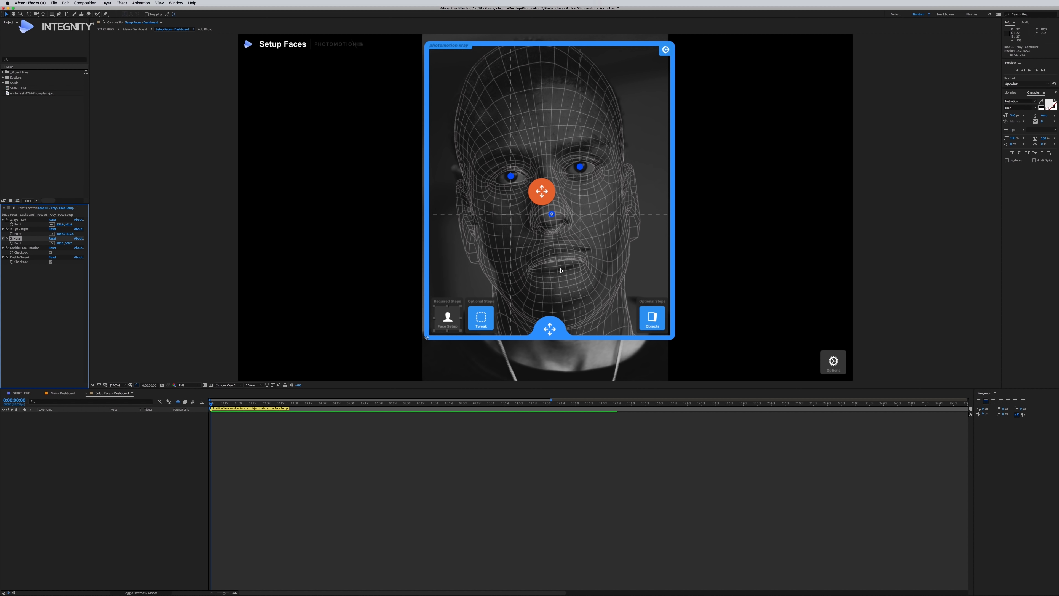
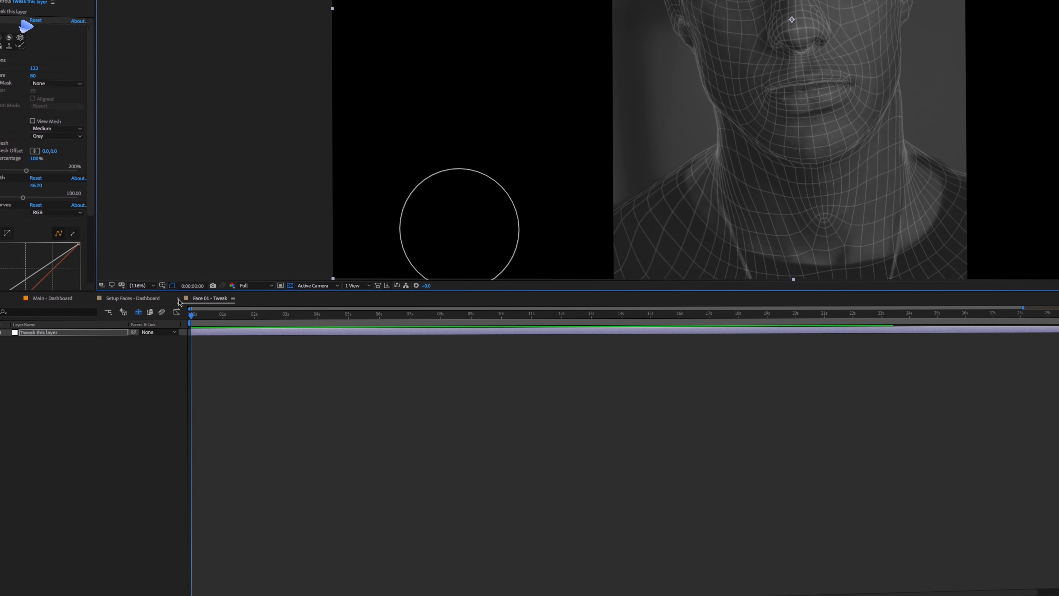
Step: Close the Face 01 - Tweak composition to return to the Setup Faces dashboard
click(180, 302)
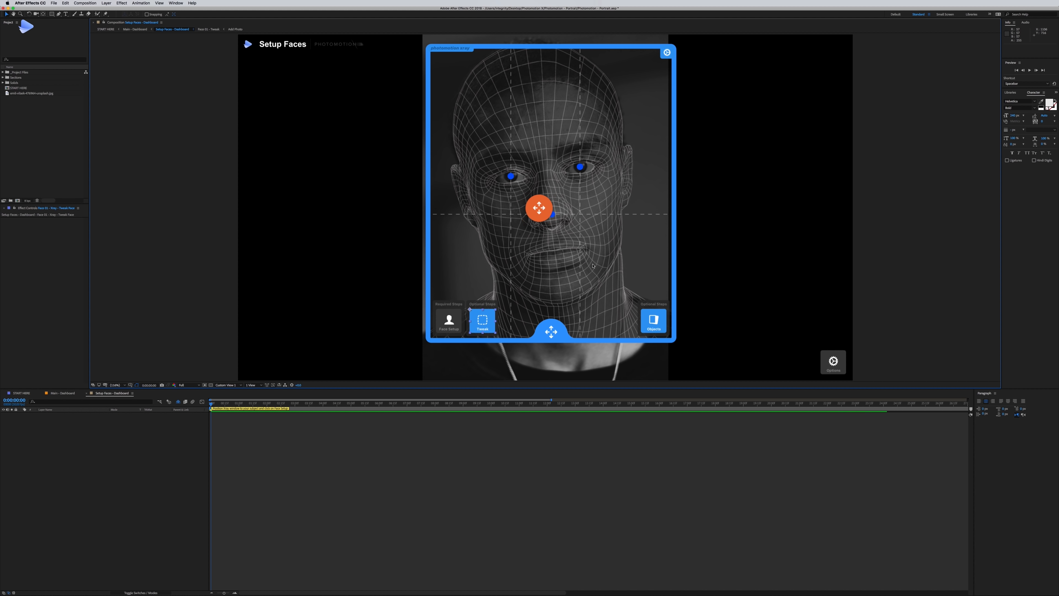
Step: Close the Setup Faces composition and keyframe the Move control near the photo's lower-right corner at about 1 second
click(86, 393)
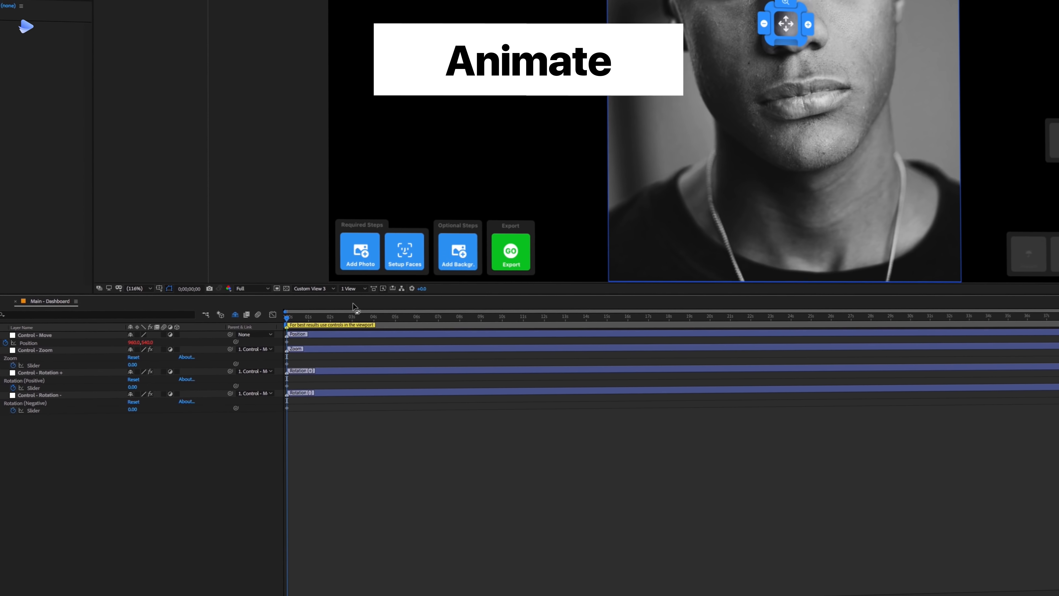
drag(290, 317, 312, 317)
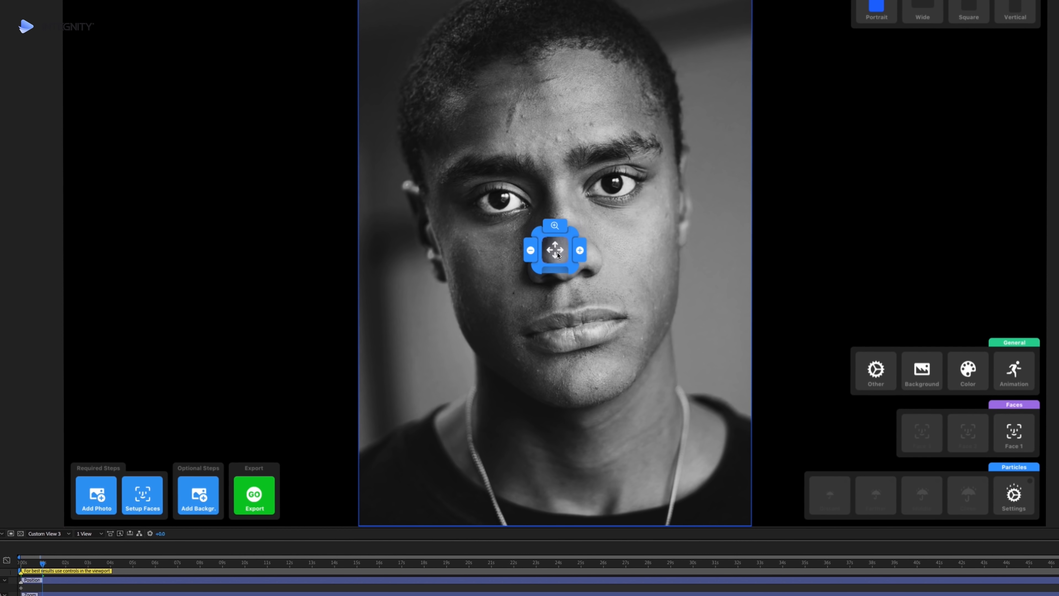
drag(562, 248, 702, 476)
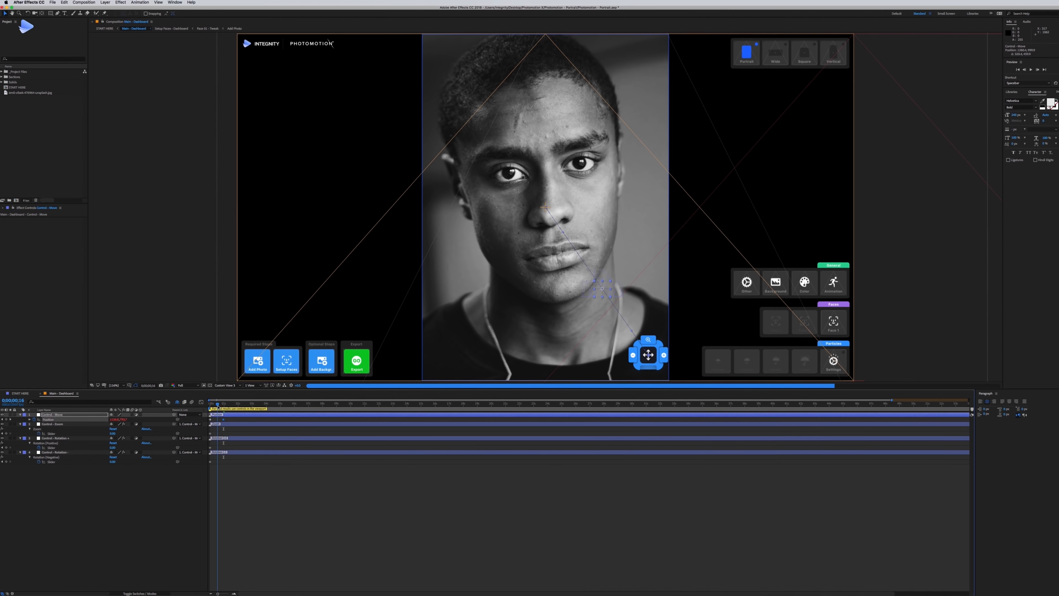
Step: Step back through the frames to check the face's movement between the two Position keyframes
key(Page_Up)
key(Page_Up)
key(Page_Up)
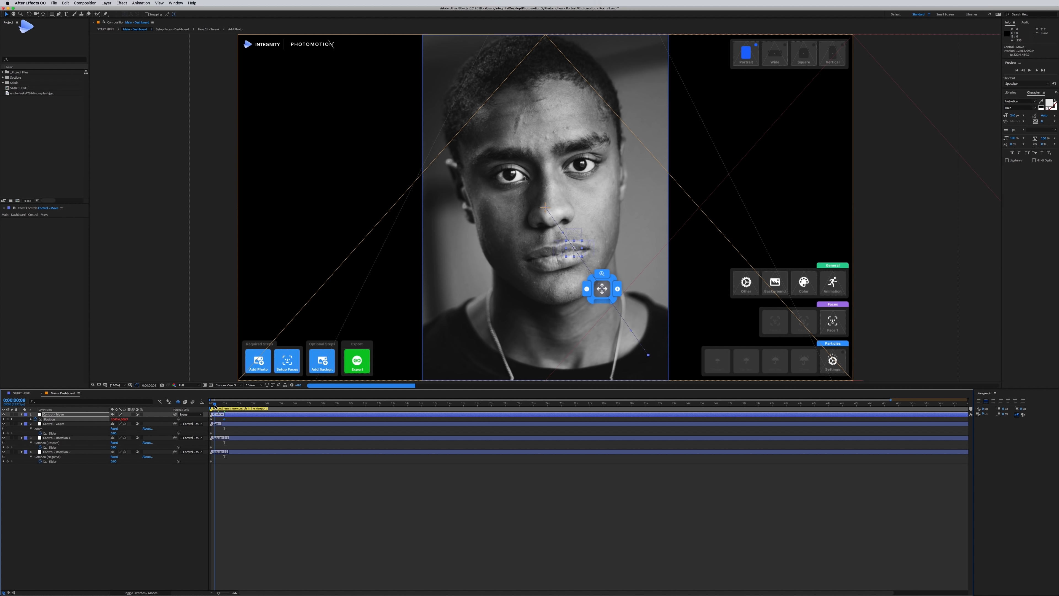
key(Page_Up)
key(Page_Up)
key(Page_Up)
key(Page_Up)
key(Page_Up)
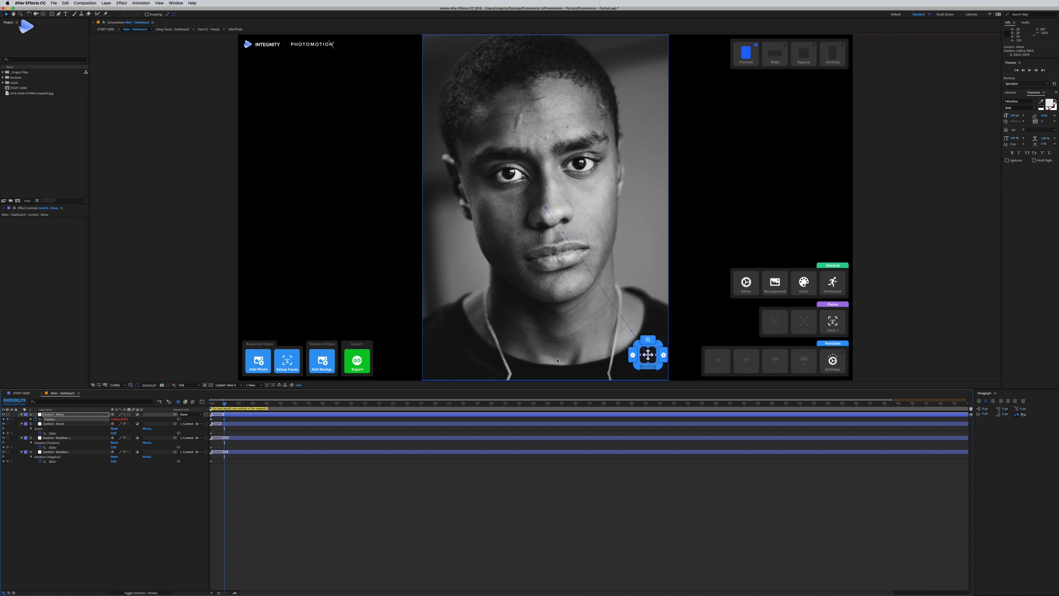
Step: Keyframe the Zoom slider at about 30 at 0;00;00;29 and scrub through the first second to check it
click(654, 342)
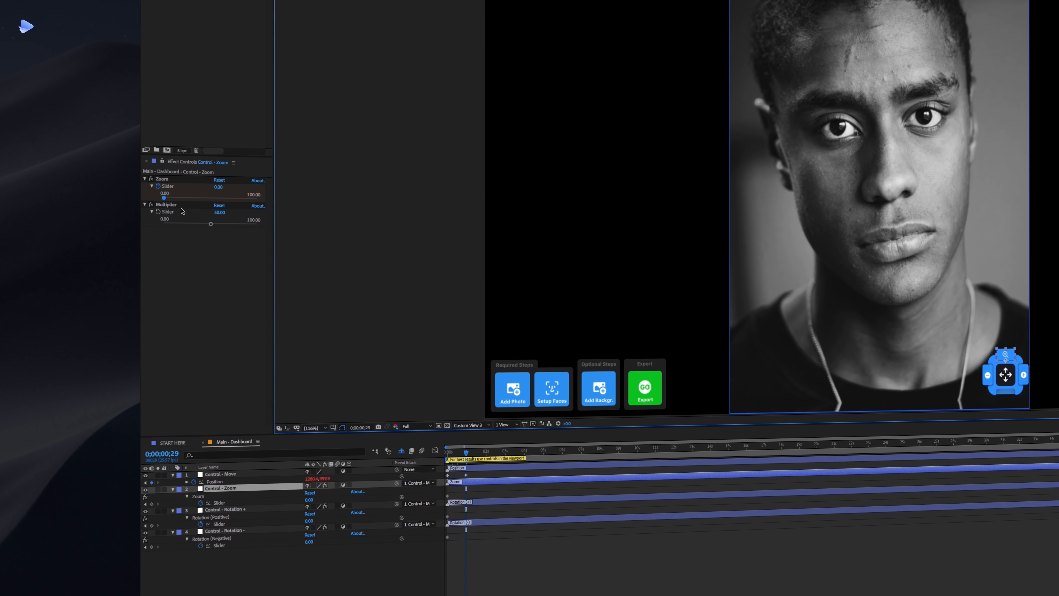
drag(164, 197, 177, 199)
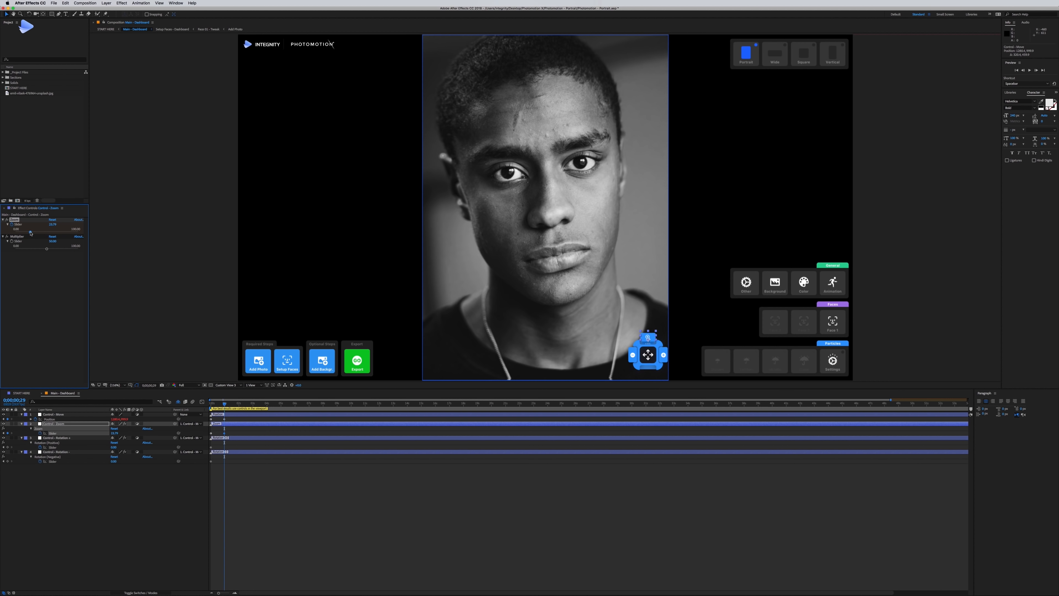
drag(30, 234, 34, 232)
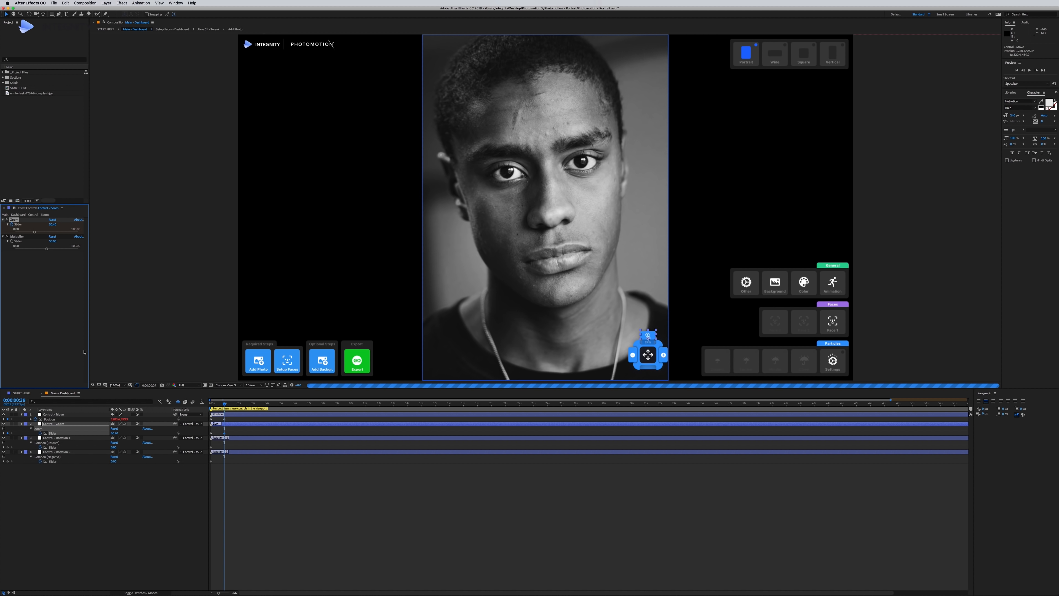
drag(224, 405, 210, 407)
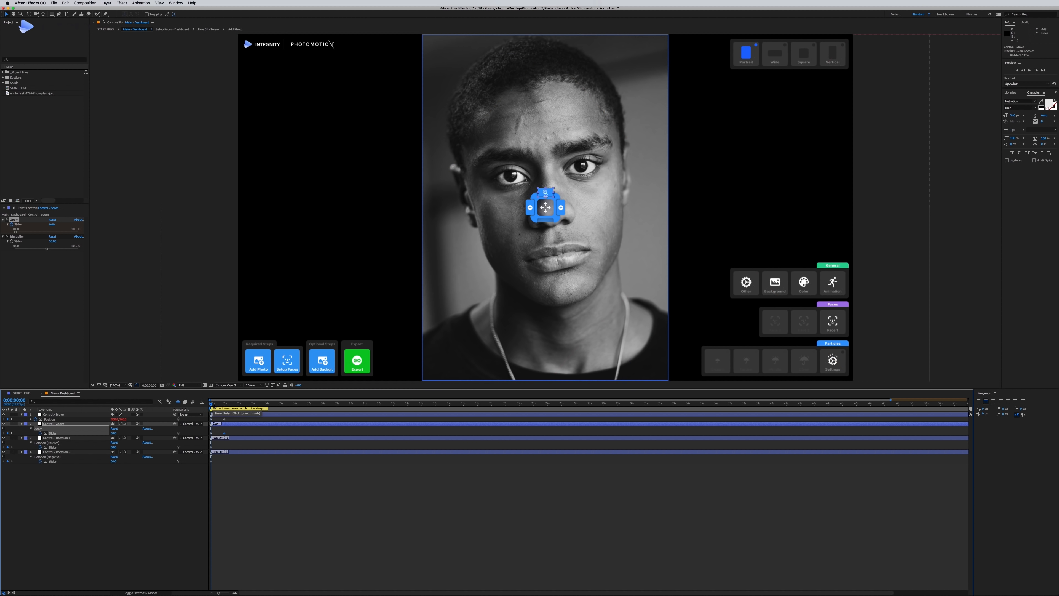
click(224, 406)
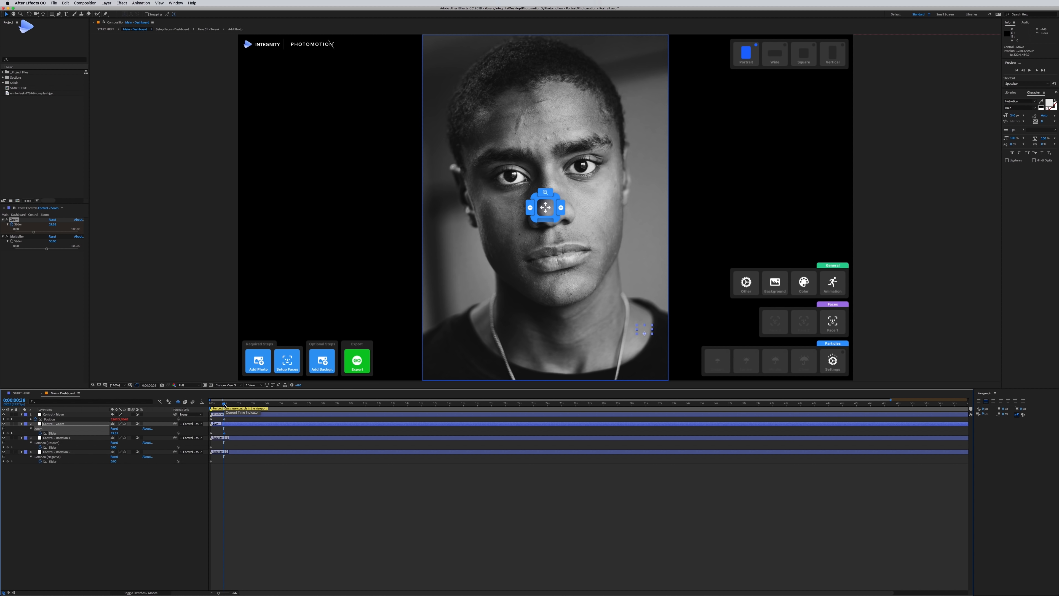
mouse_move(224, 405)
mouse_down()
mouse_move(210, 406)
mouse_move(224, 406)
mouse_up()
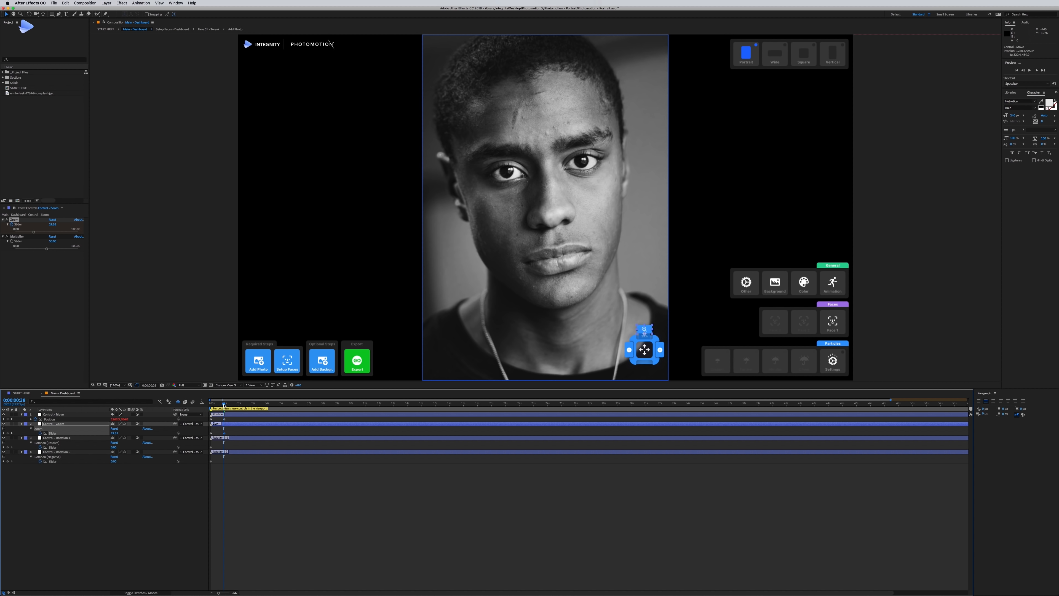
Step: Lower the preview resolution to Half and play the animation from the start
click(184, 385)
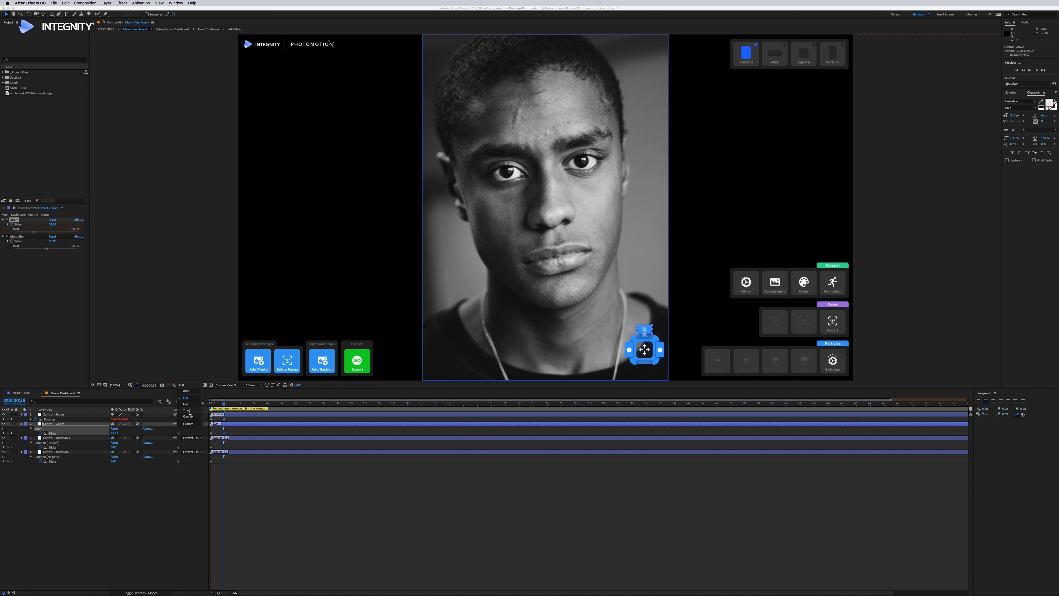
click(190, 406)
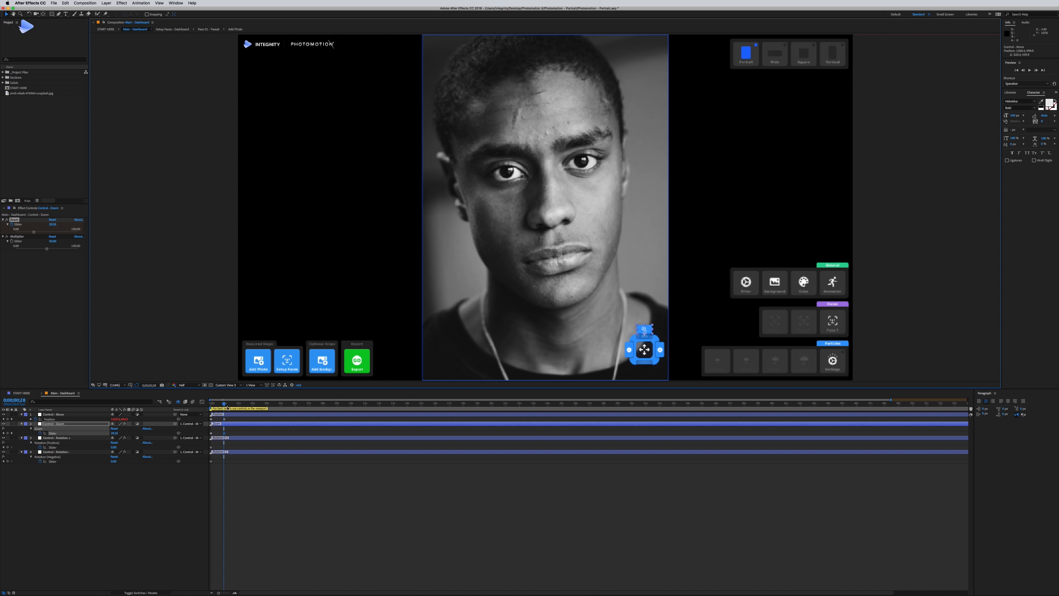
key(Home)
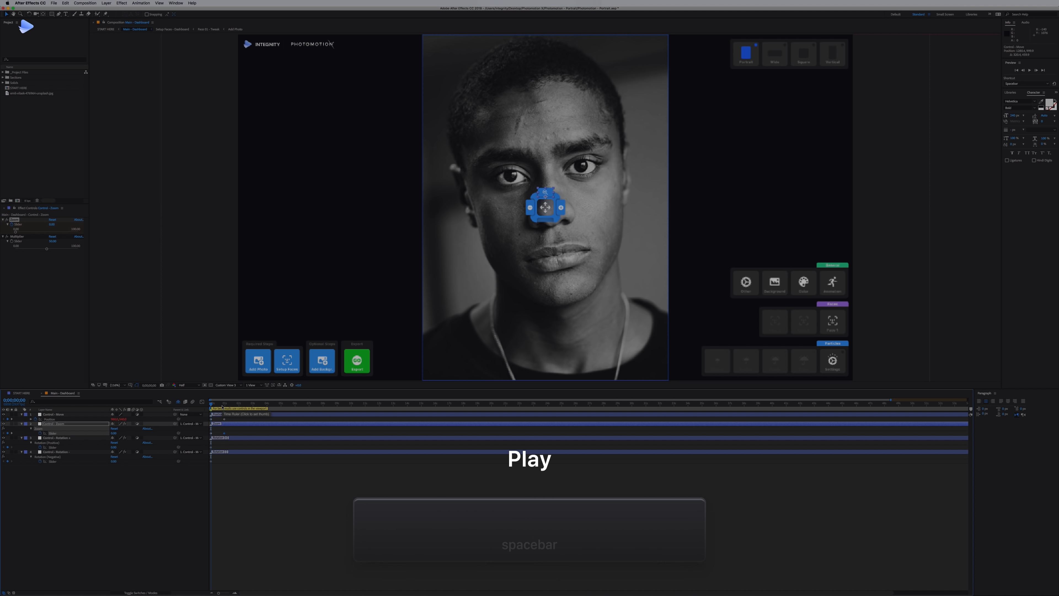
key(space)
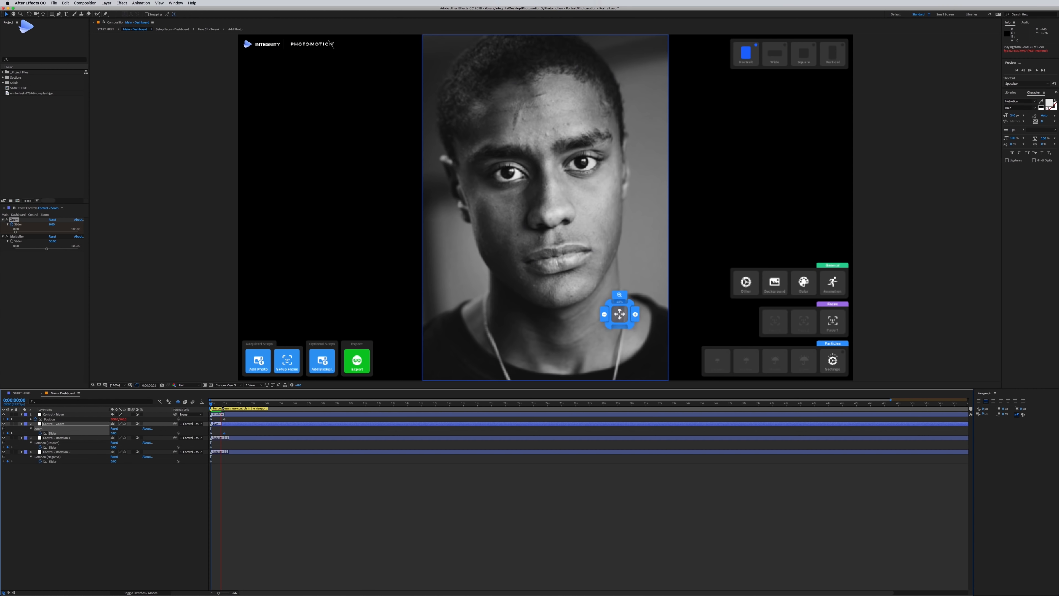
key(space)
Step: Activate the particles at 0;00;00;18 and set their Particle Type to 4
drag(209, 405, 222, 405)
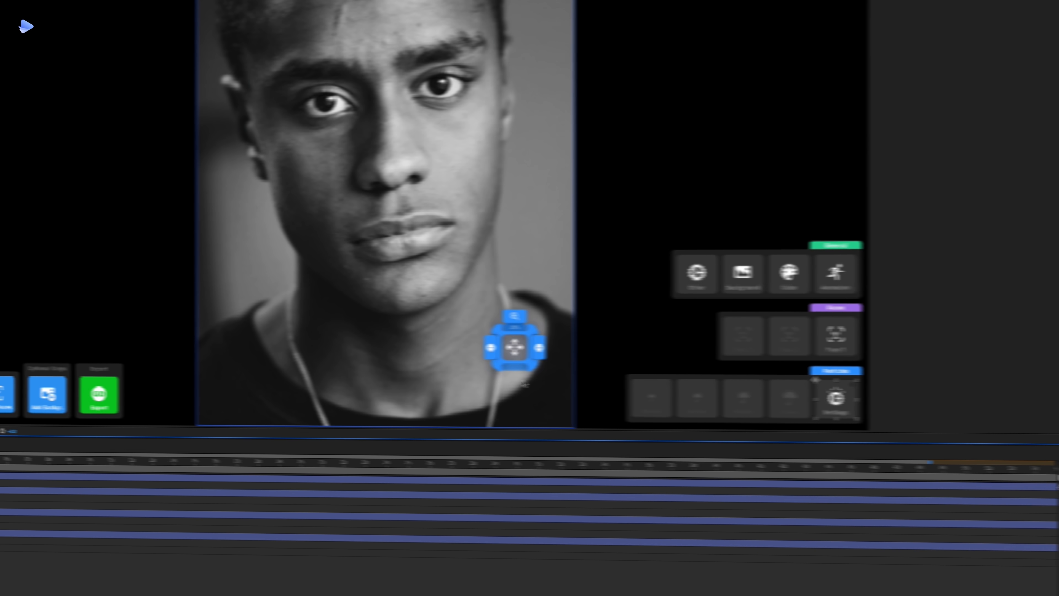
click(216, 187)
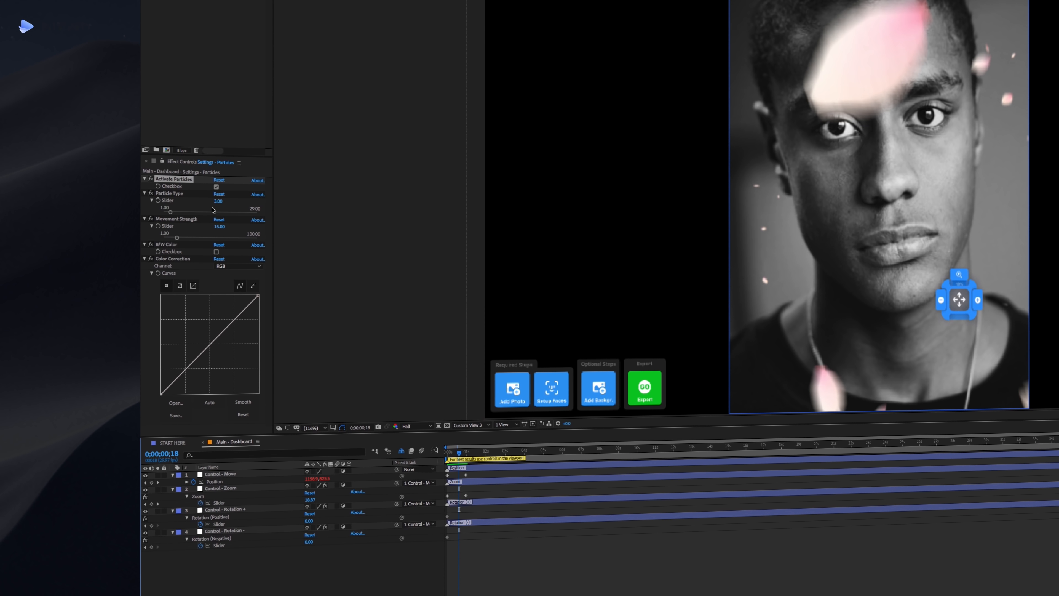
click(219, 201)
text(4)
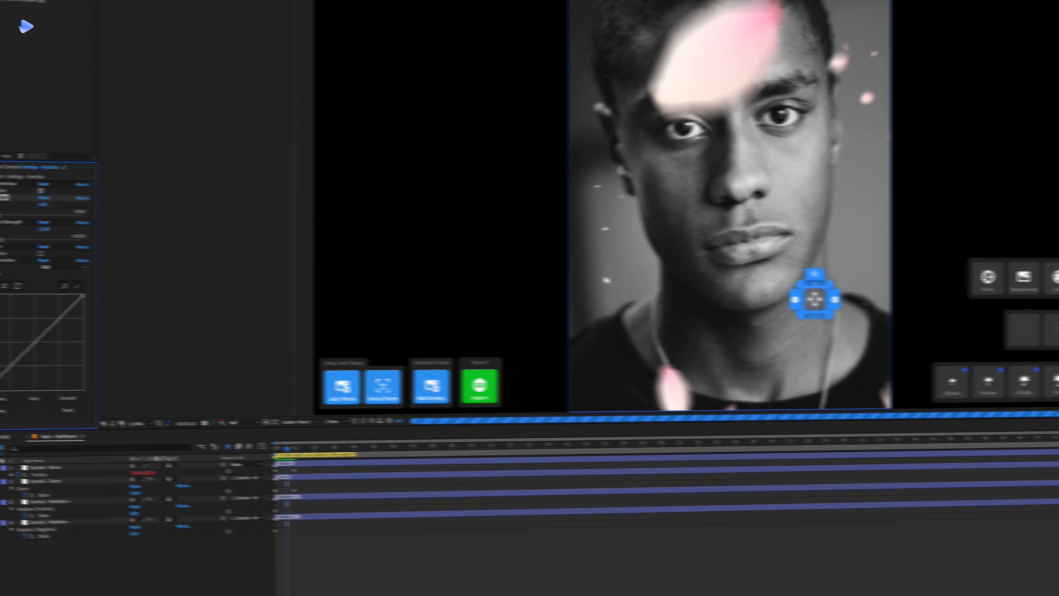
key(Return)
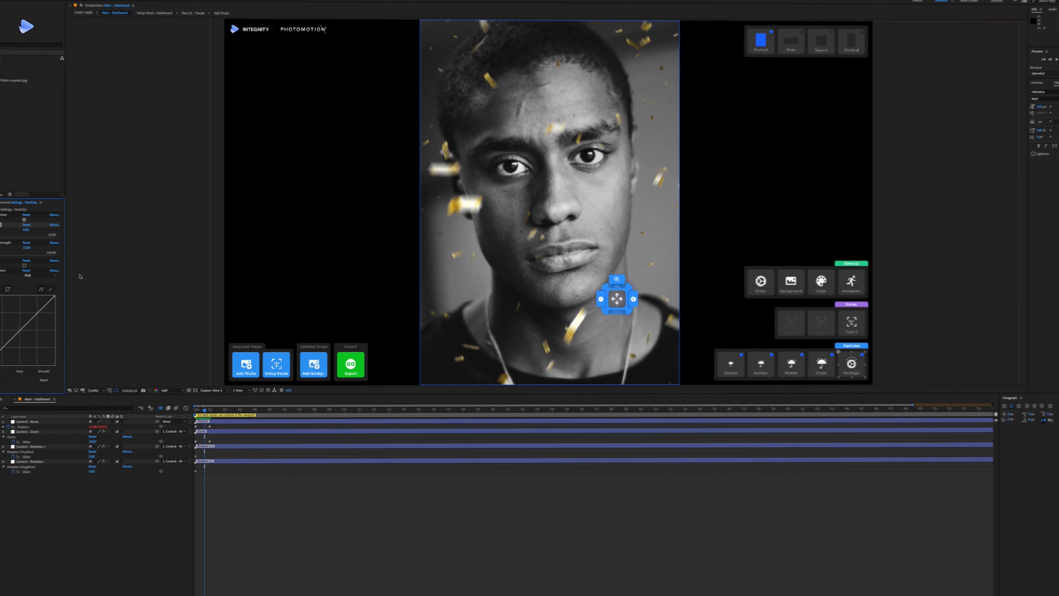
Step: Try a brighter Color Correction curve and the B/W Color option on the particles at the first frame
click(202, 410)
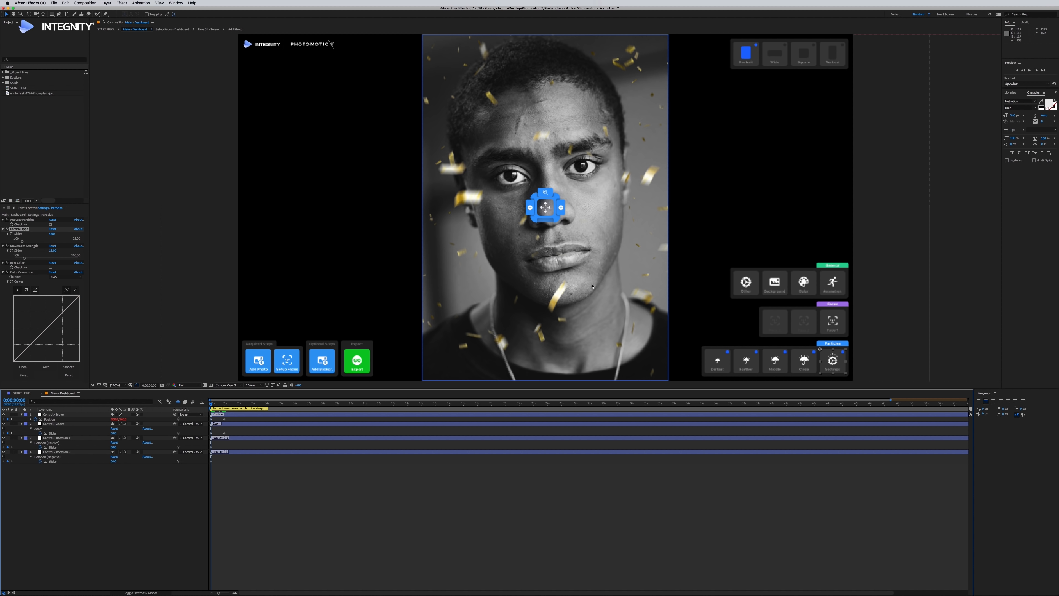
drag(40, 335, 34, 330)
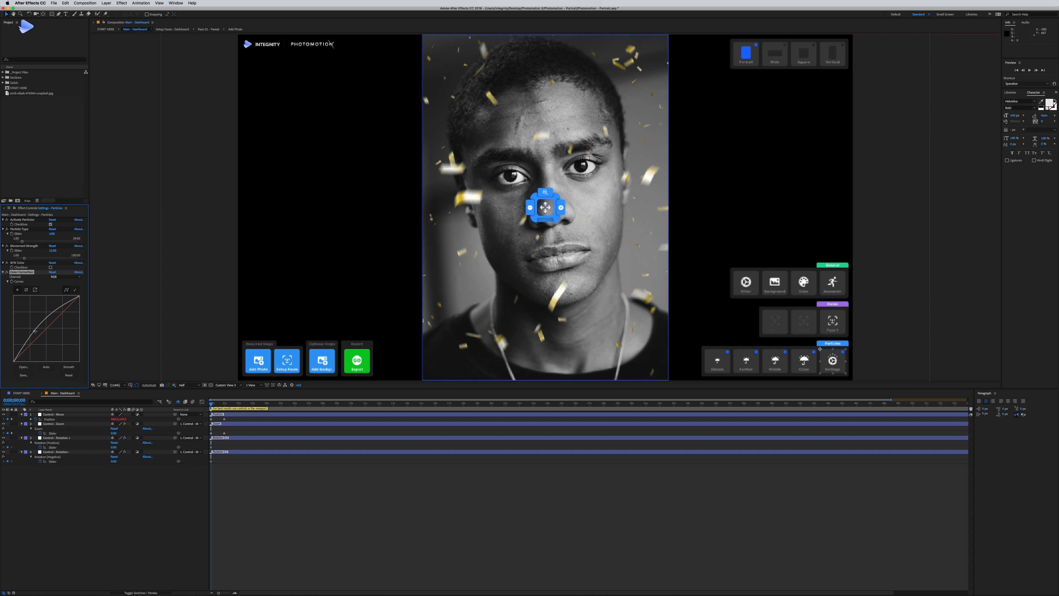
drag(35, 331, 1, 332)
click(50, 268)
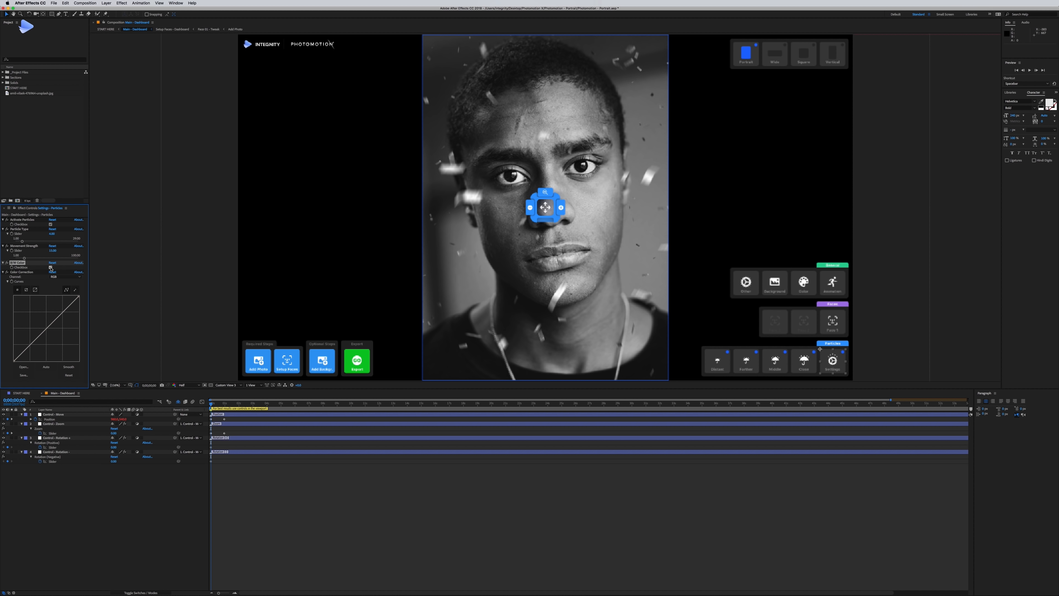
click(51, 268)
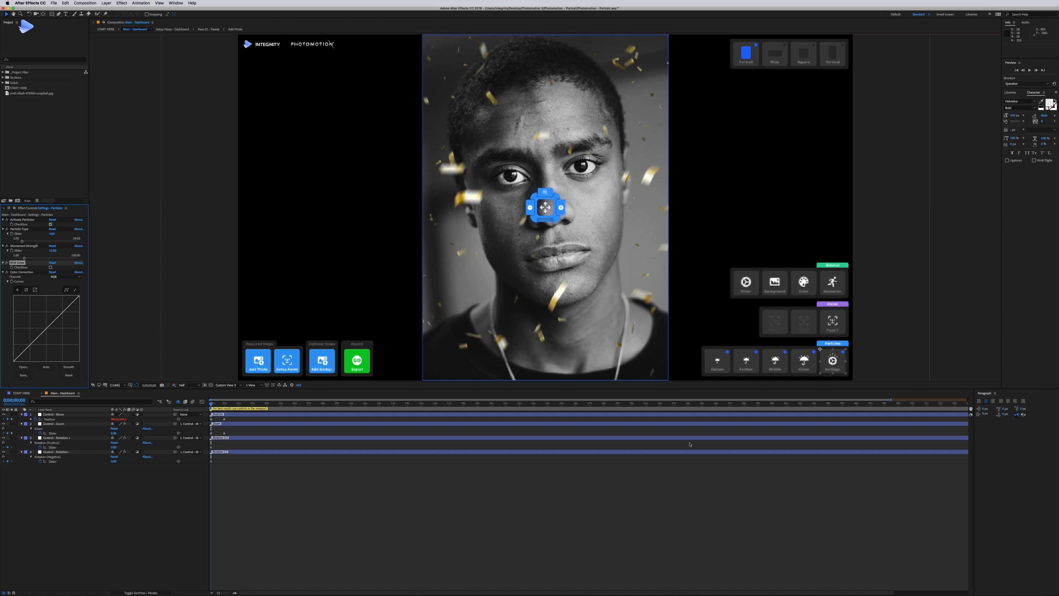
Step: Open the Close particle settings and increase the particles' Scale at 0;00;00;14
click(803, 369)
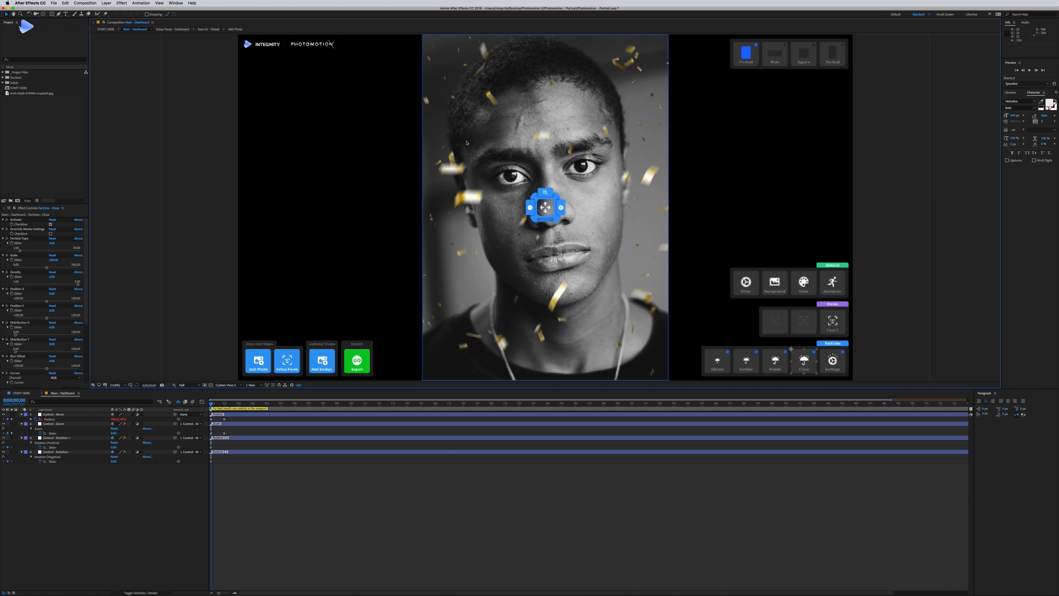
drag(218, 405, 217, 404)
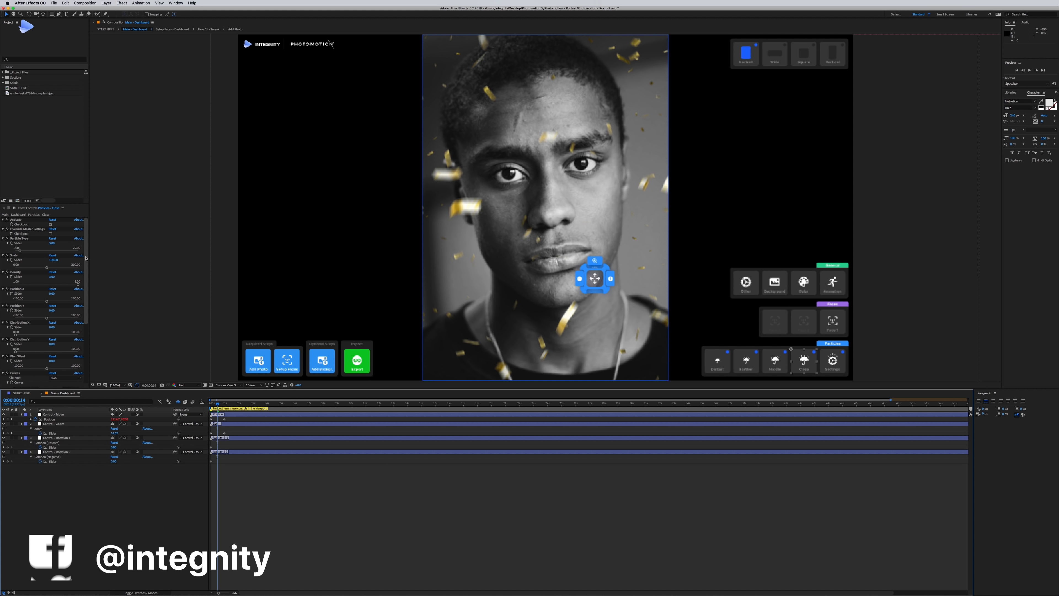
scroll(86, 262, down, 1)
drag(47, 260, 51, 261)
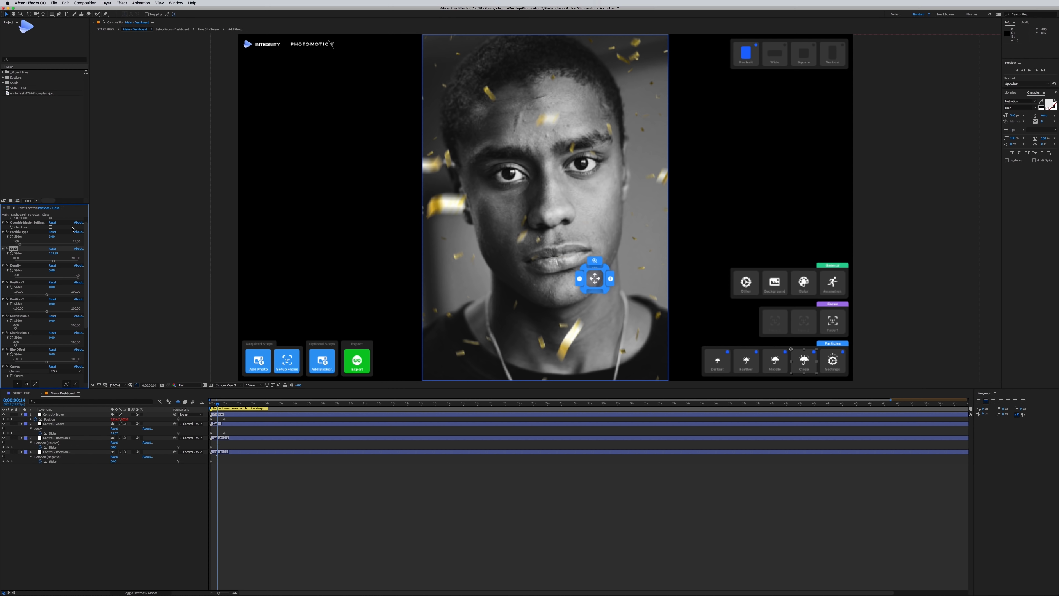
Step: Try overriding the master settings for the Close particles with a different Particle Type, and turn the override off
scroll(85, 232, up, 1)
click(45, 230)
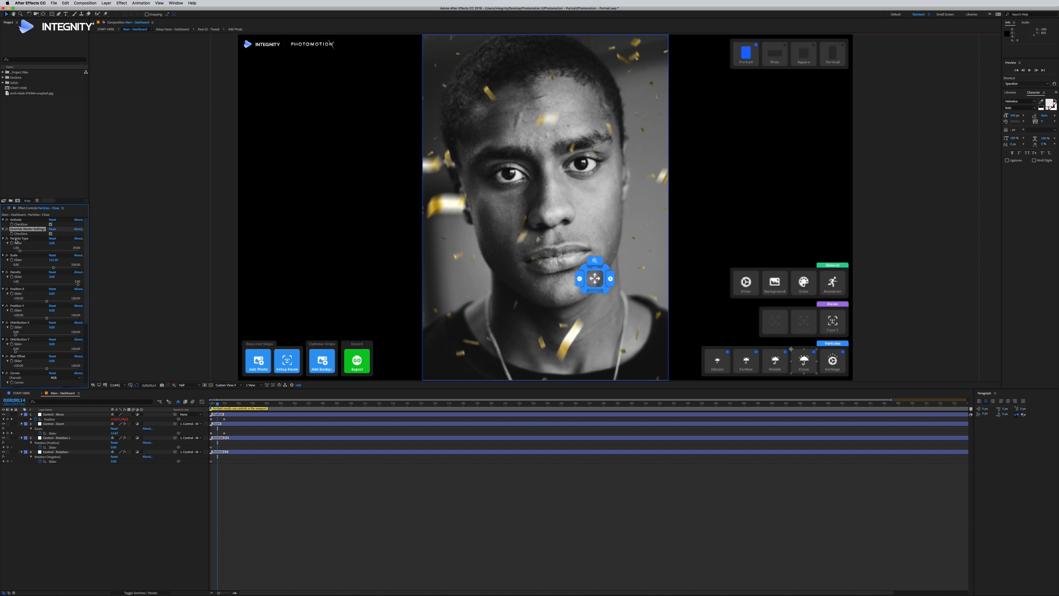
click(572, 62)
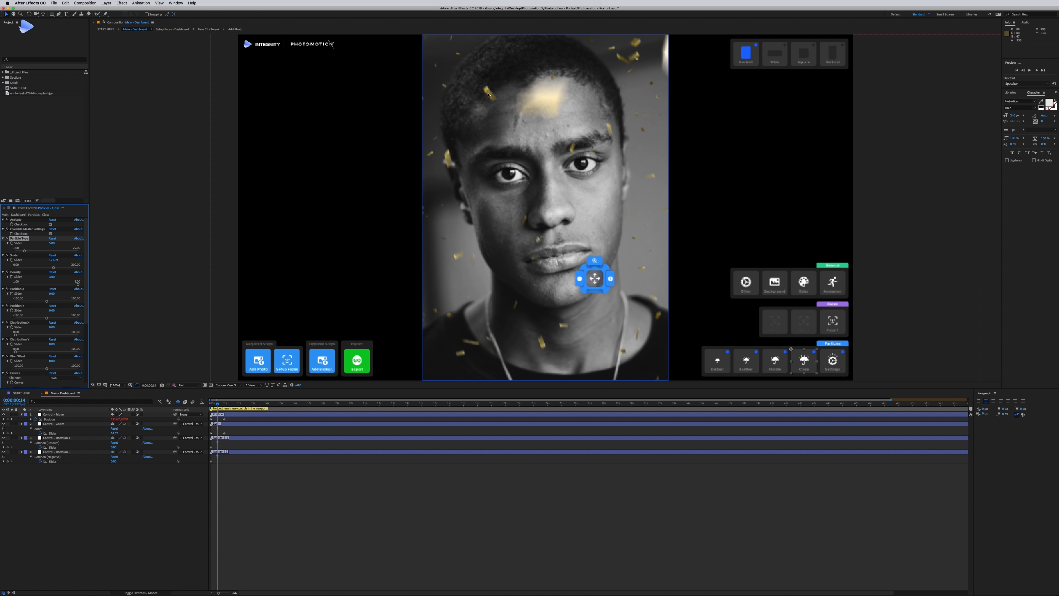
click(51, 234)
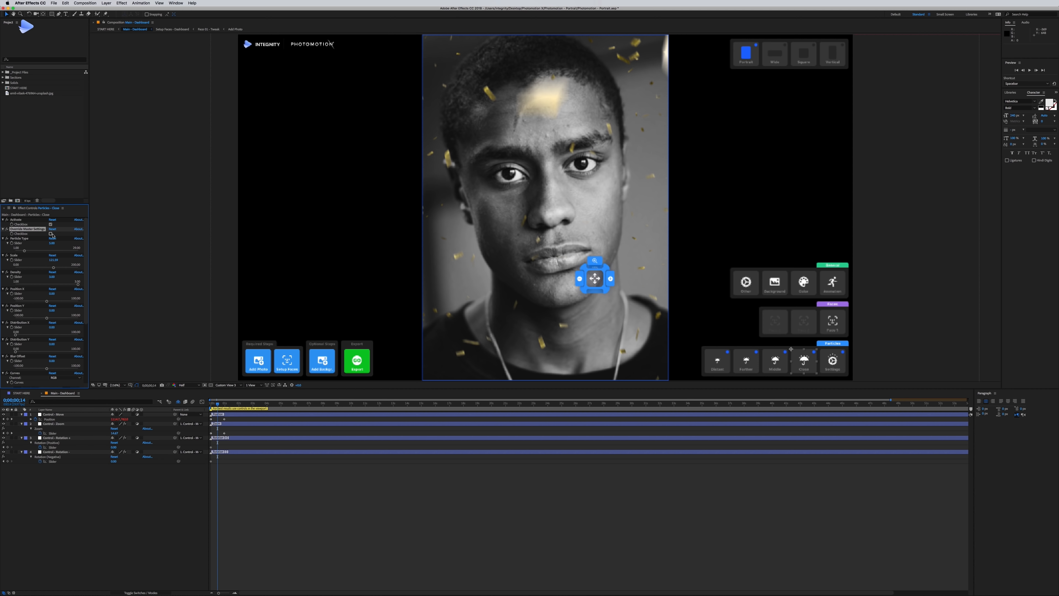
Step: Examine the Close particles' remaining settings down to Curves and scrub back toward the start
drag(88, 239, 86, 291)
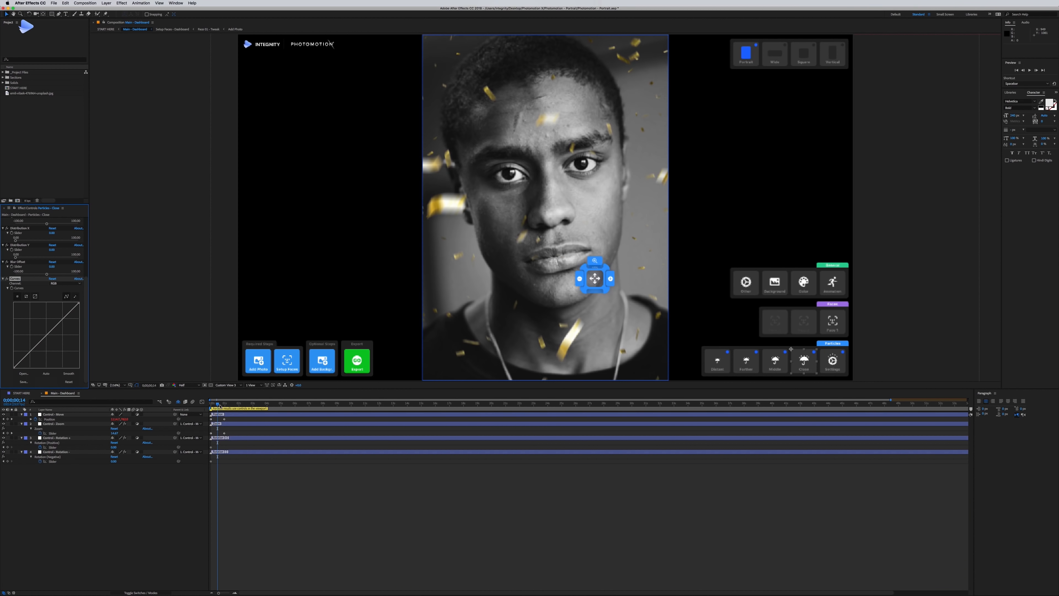
drag(223, 404, 213, 405)
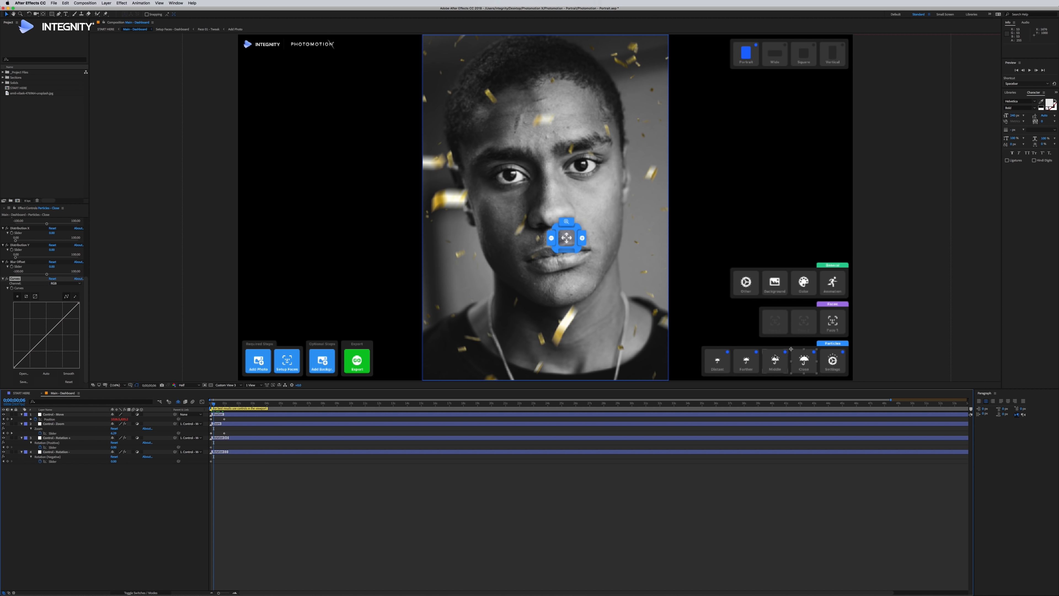
Step: Look through the Middle particle settings and set the Density of the Close particles to 1
click(779, 365)
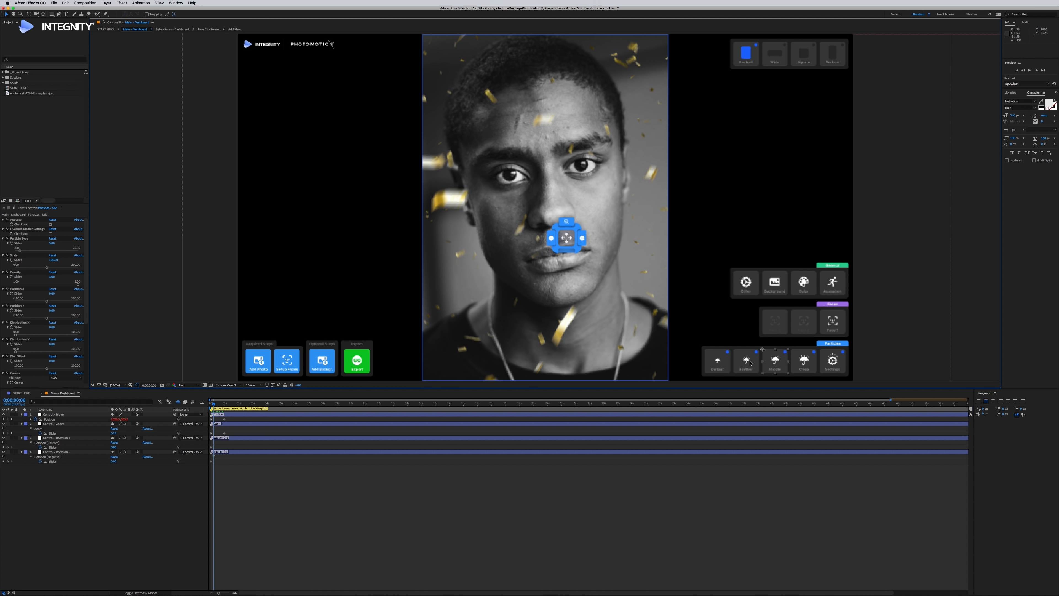
scroll(50, 292, down, 5)
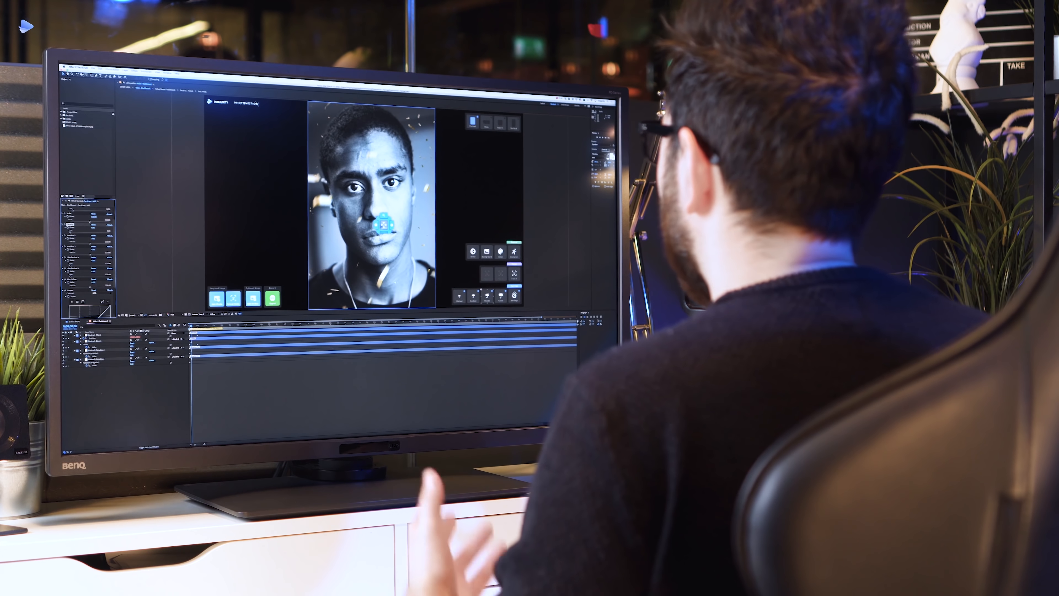
click(501, 296)
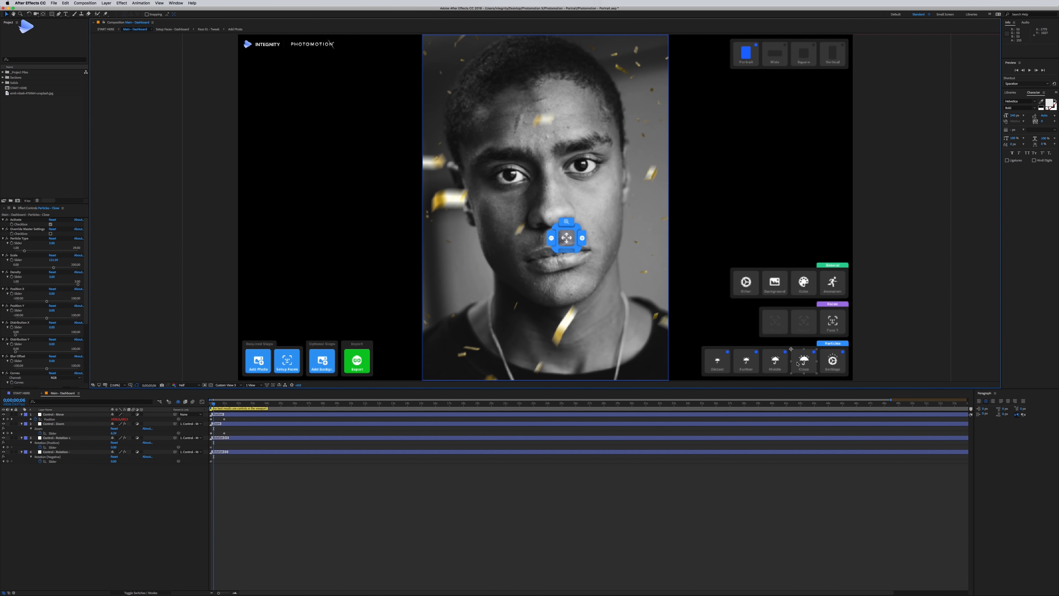
drag(68, 286, 7, 287)
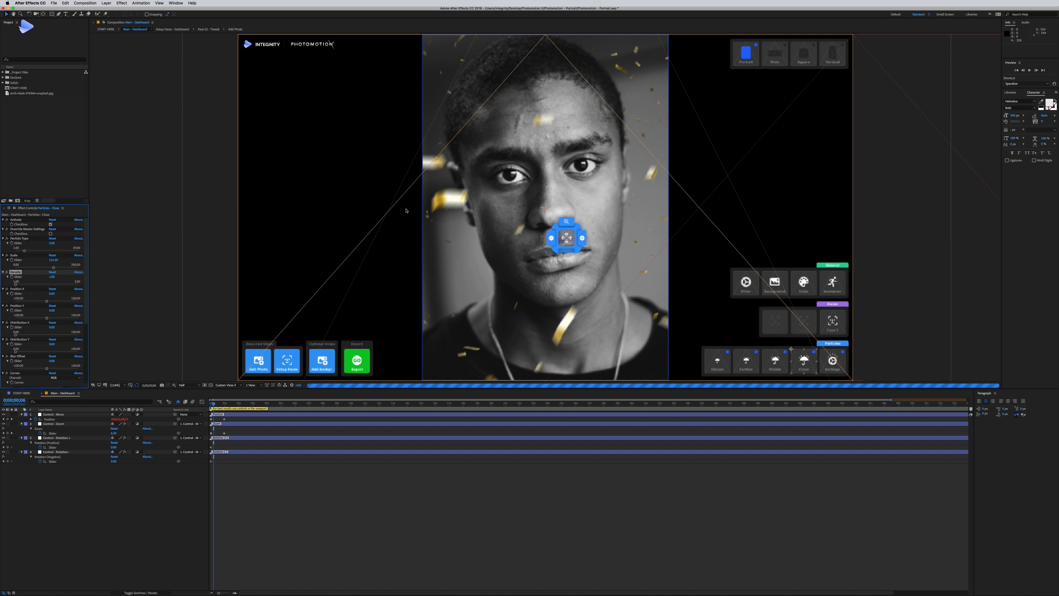
Step: Go to the first frame, try brightening the face with the Face CC curve, and look at its colour channel choices
key(Home)
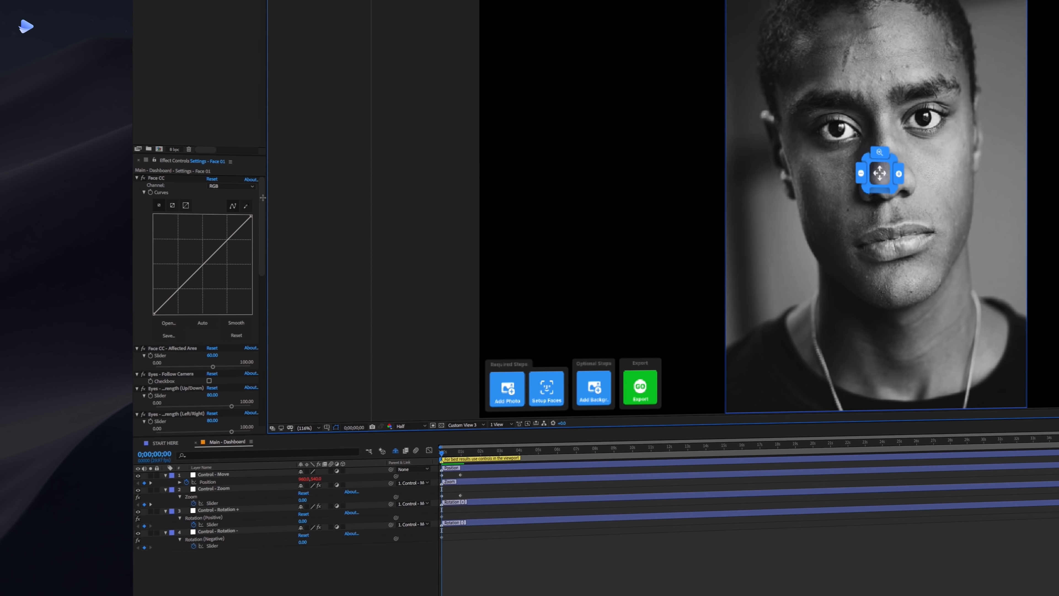
drag(269, 204, 216, 206)
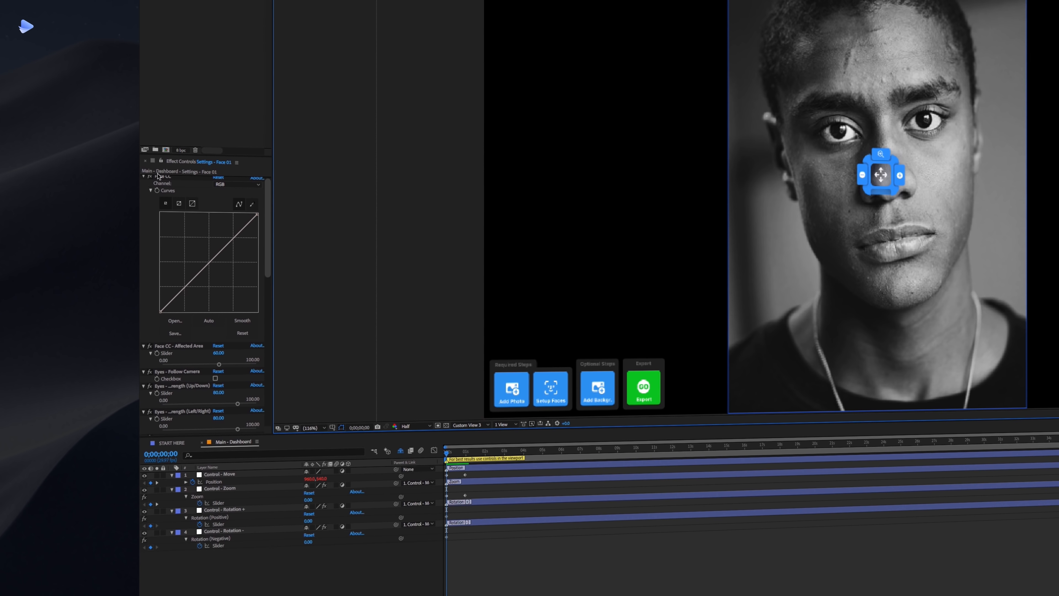
drag(200, 274, 190, 267)
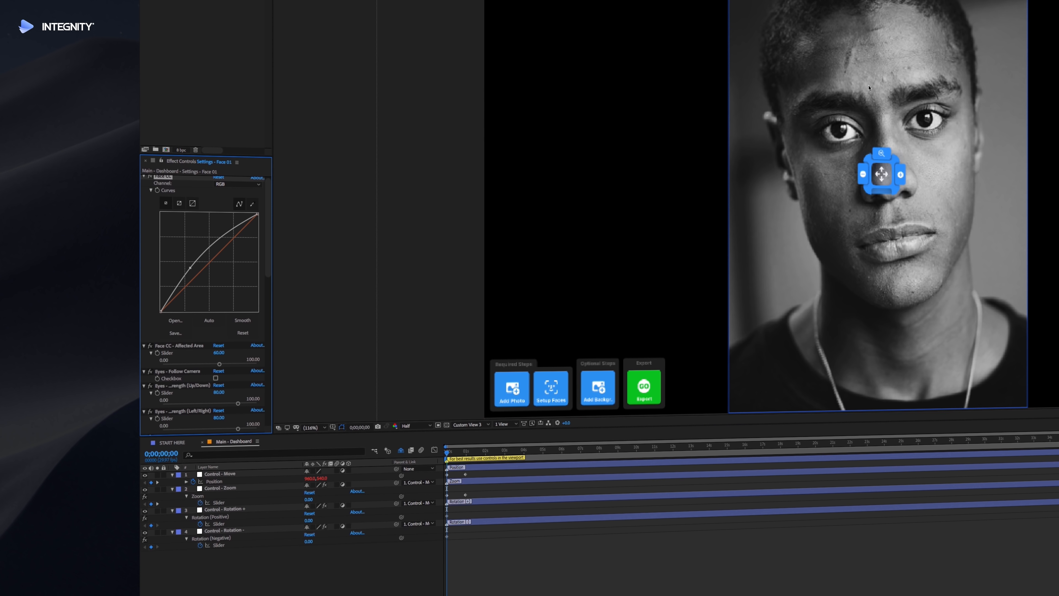
click(239, 187)
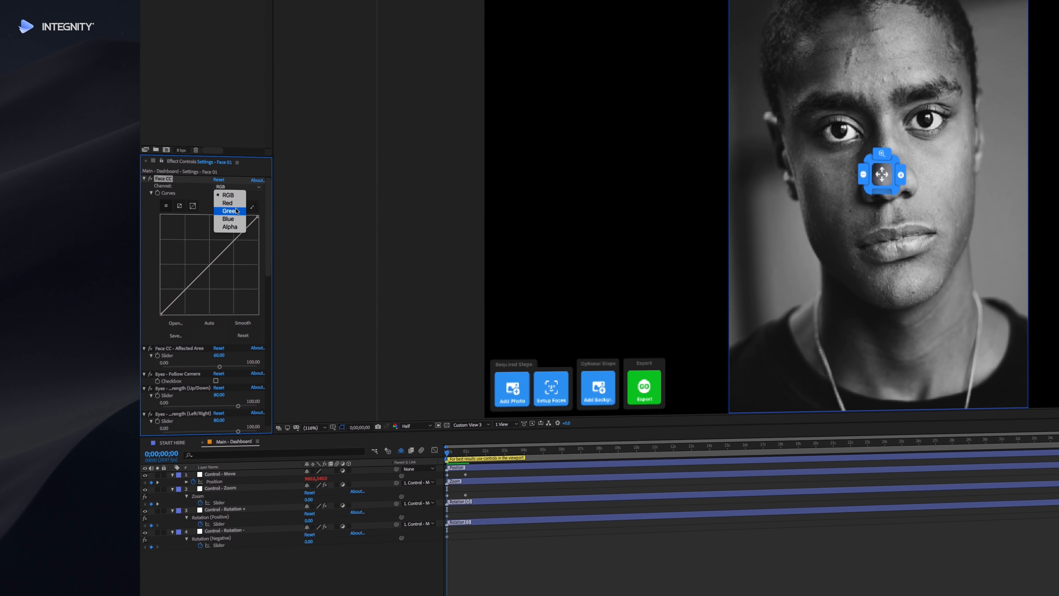
click(259, 199)
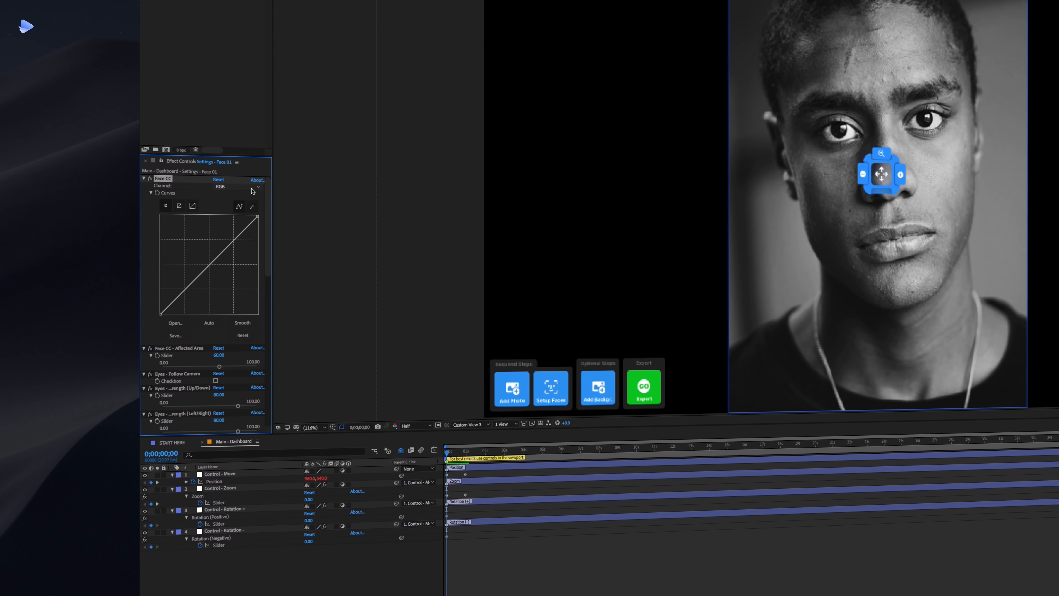
click(240, 186)
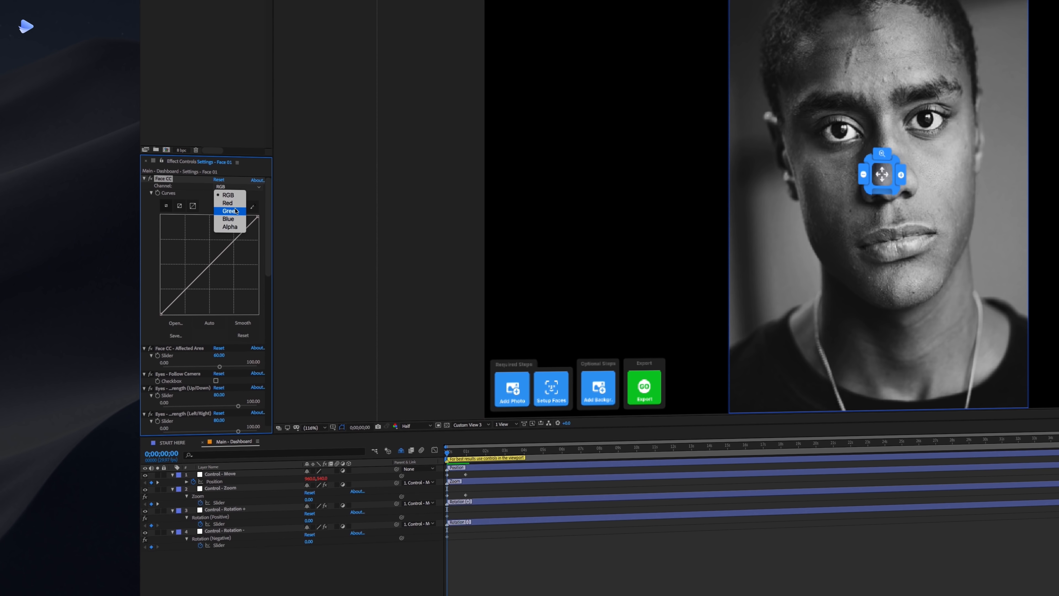
click(264, 205)
Step: Try a higher Eyes - Scale Boost in the face settings and increase Eyes - Mask Size to 31.28
scroll(270, 217, down, 3)
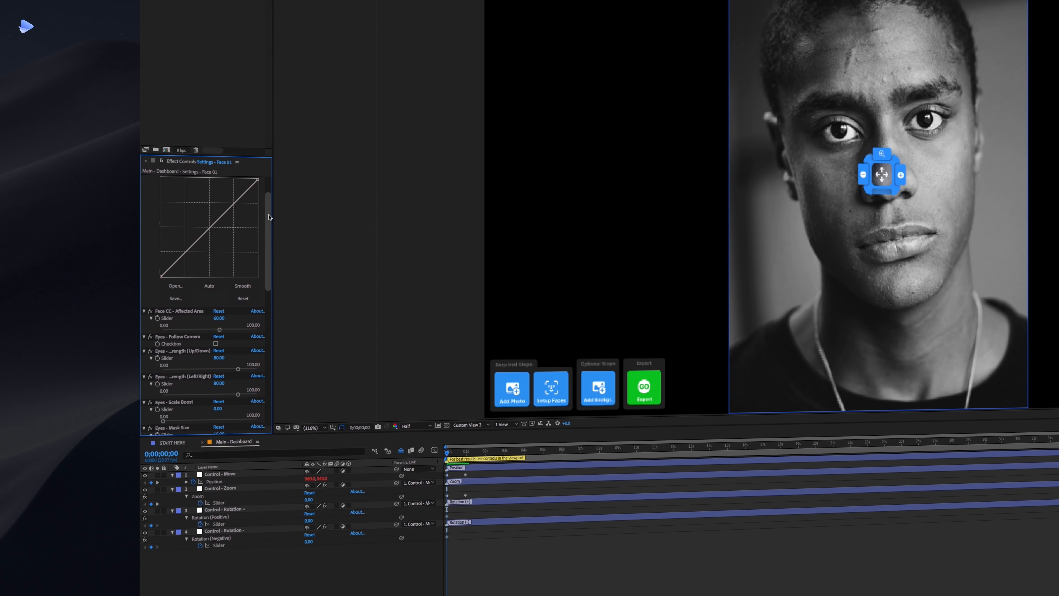
drag(270, 217, 270, 265)
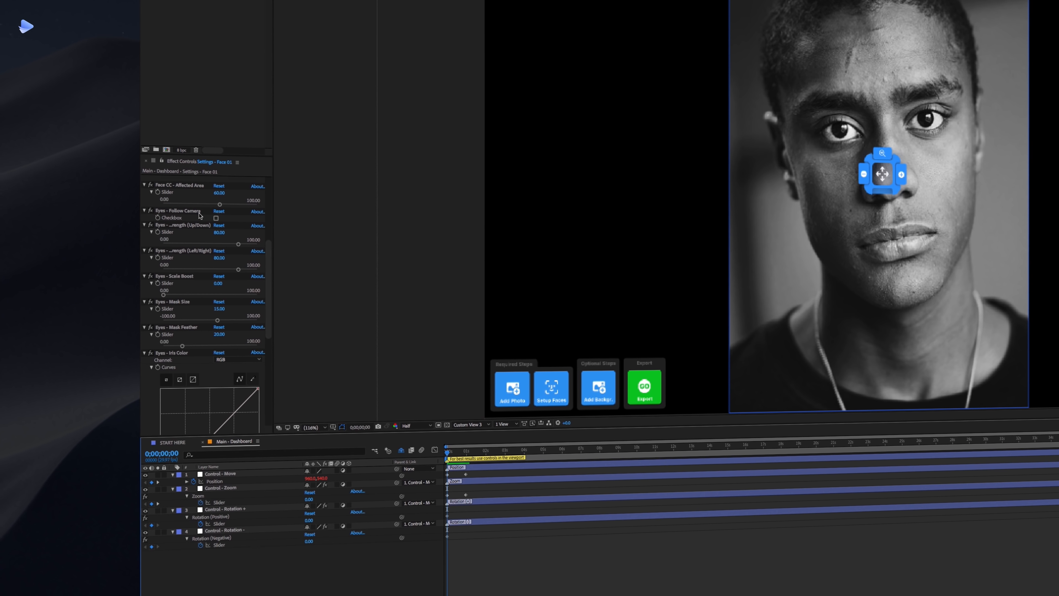
drag(455, 455, 443, 456)
scroll(173, 244, down, 2)
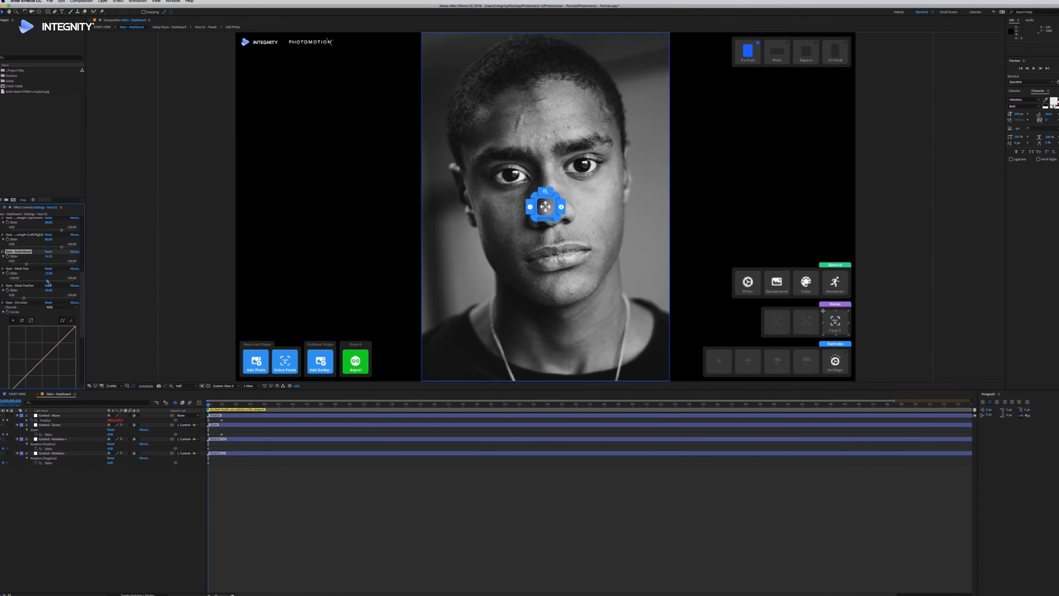
drag(48, 282, 52, 282)
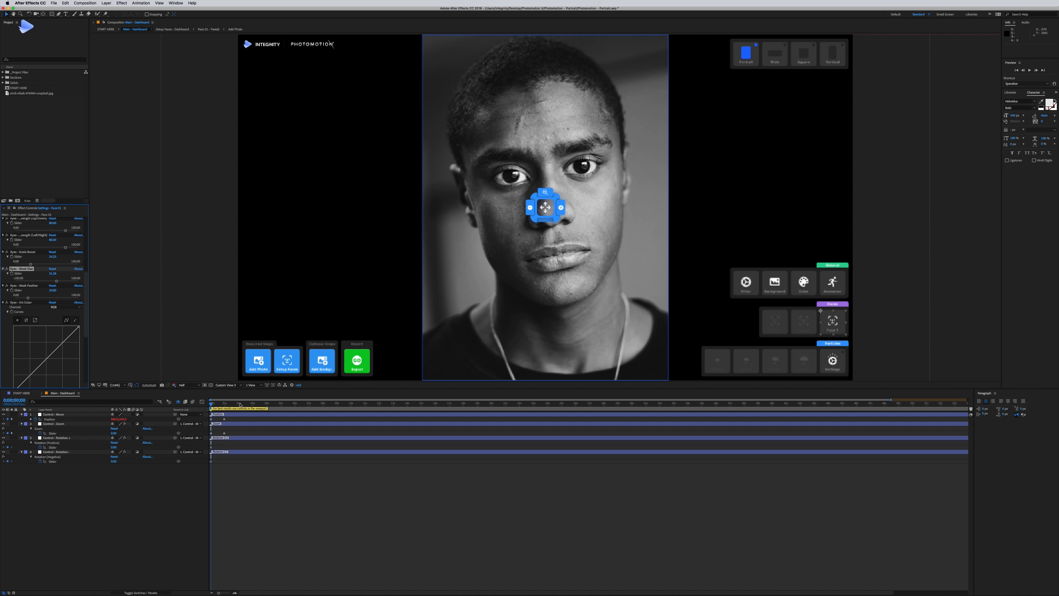
drag(211, 405, 267, 427)
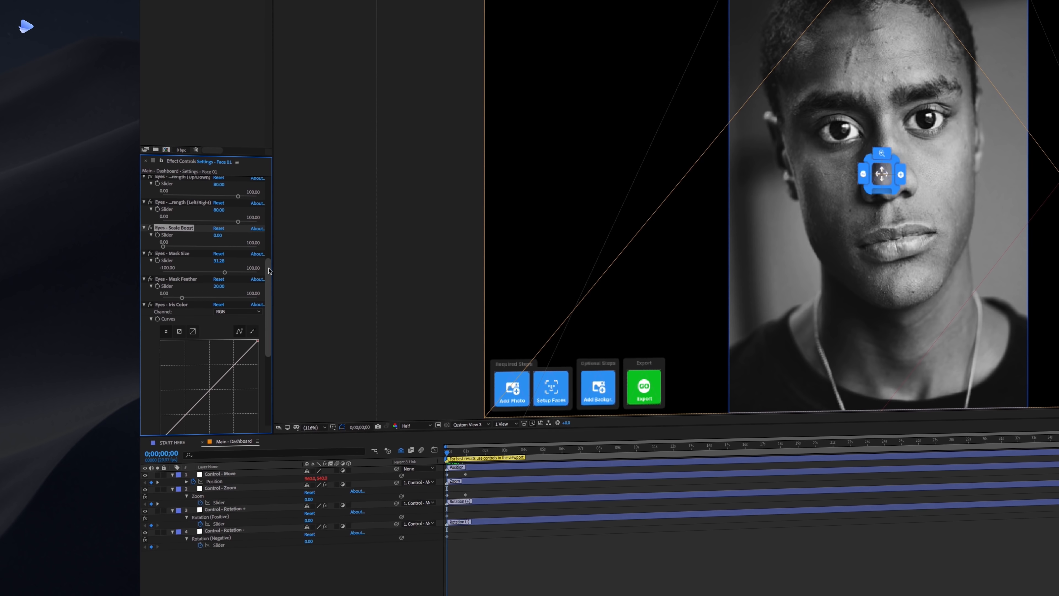
Step: Try brightening the irises by raising the Eyes - Iris Color curve, and restore the straight curve
drag(271, 269, 270, 292)
scroll(267, 292, down, 2)
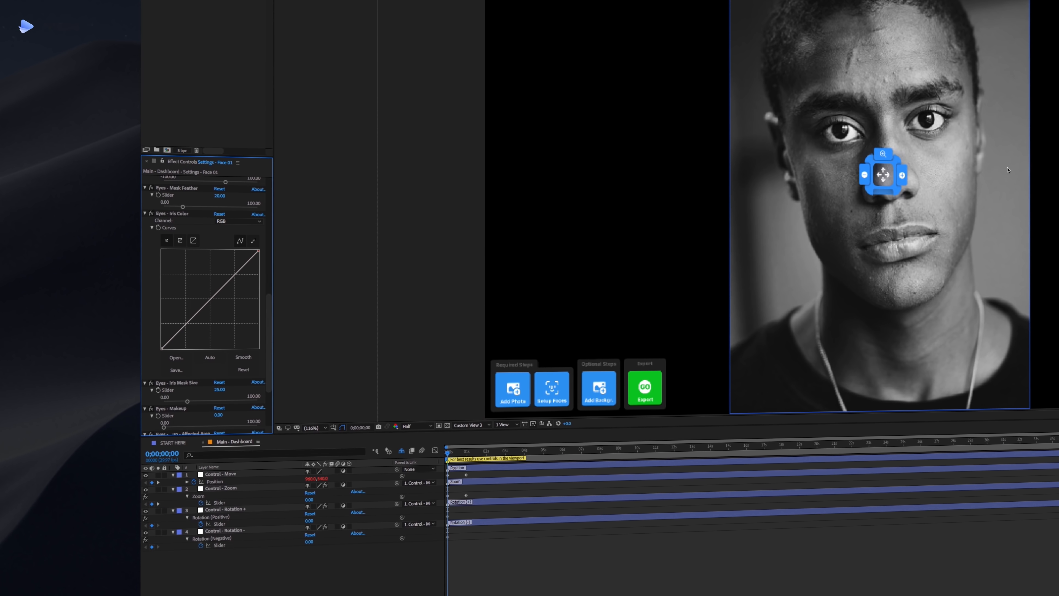
drag(159, 316, 147, 302)
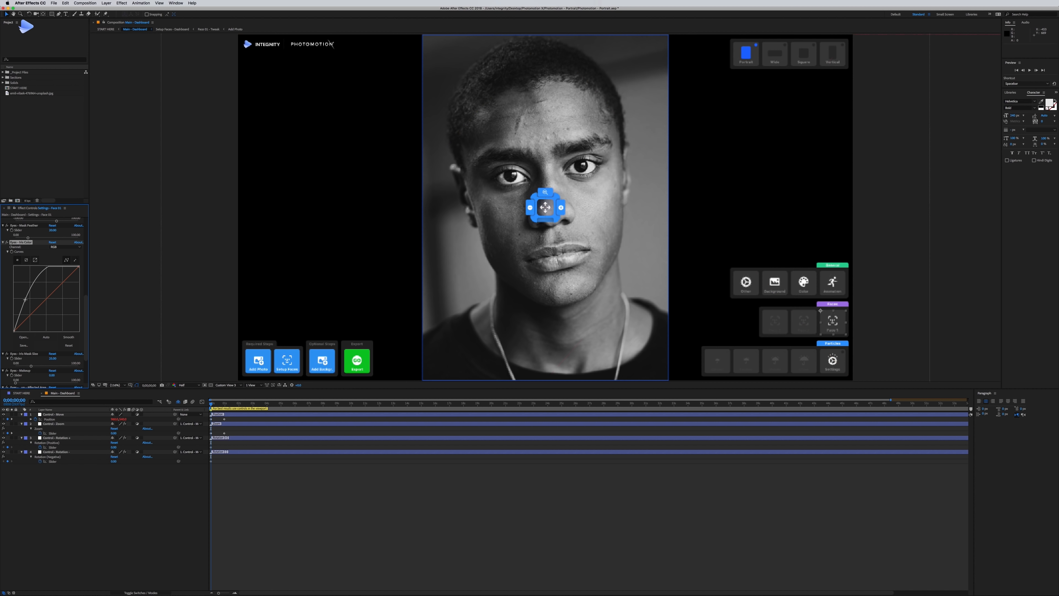
drag(50, 318, 89, 308)
Step: Try adding eye makeup by increasing Eyes - Makeup and choosing a purple Eyes - Makeup Tint
scroll(86, 306, down, 3)
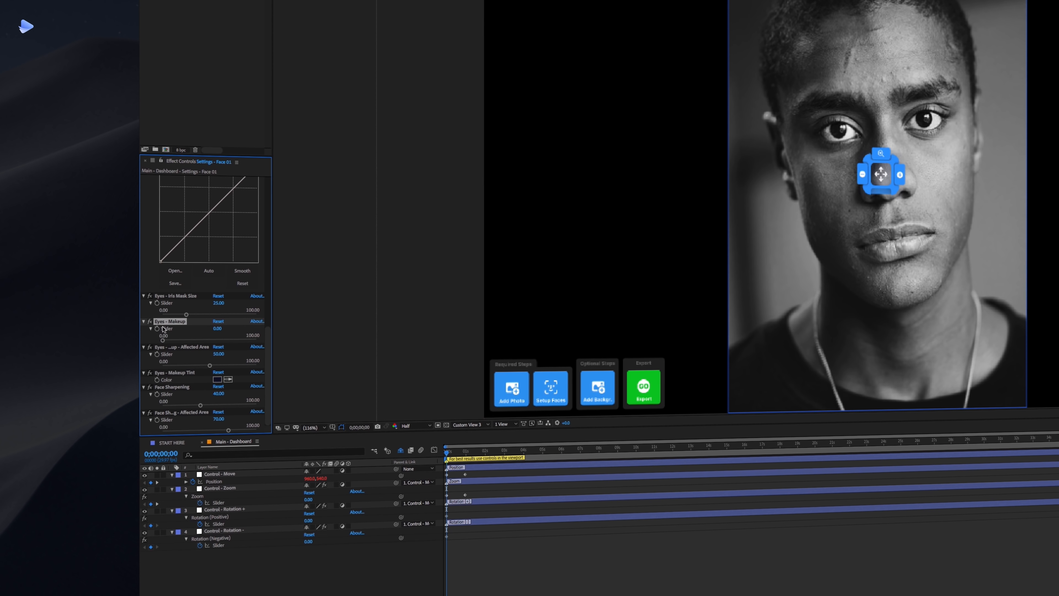
drag(164, 341, 200, 341)
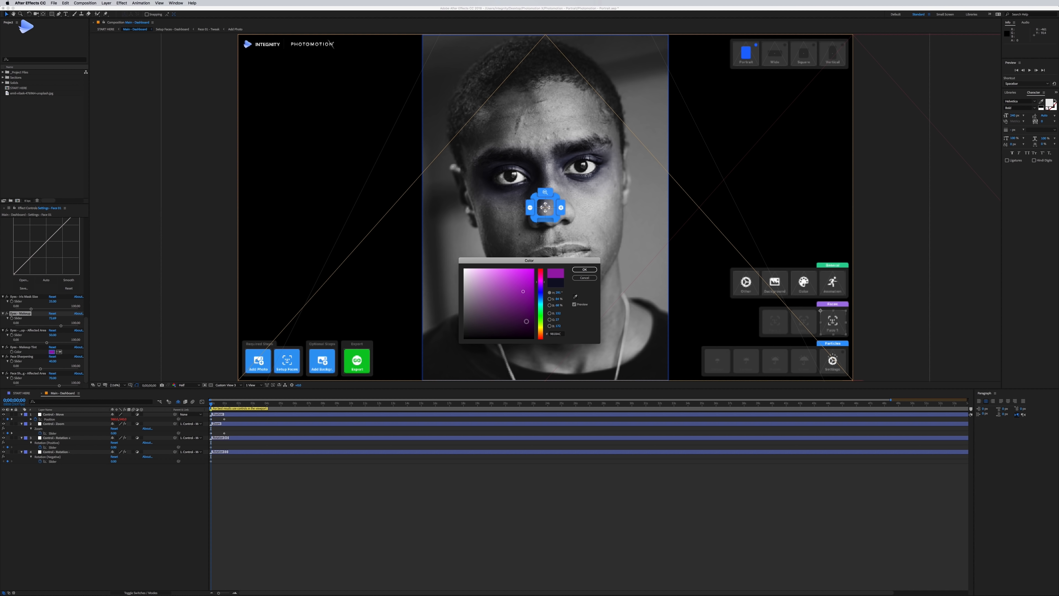
click(580, 271)
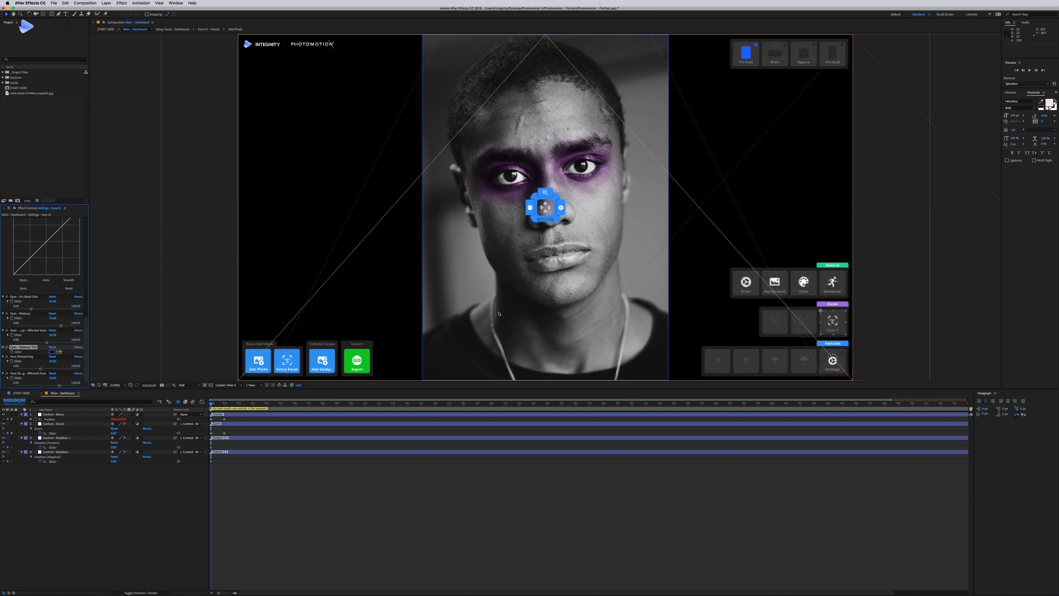
Step: Reduce the Affected Area of the eye makeup and set Eyes - Makeup to 0
drag(47, 343, 65, 343)
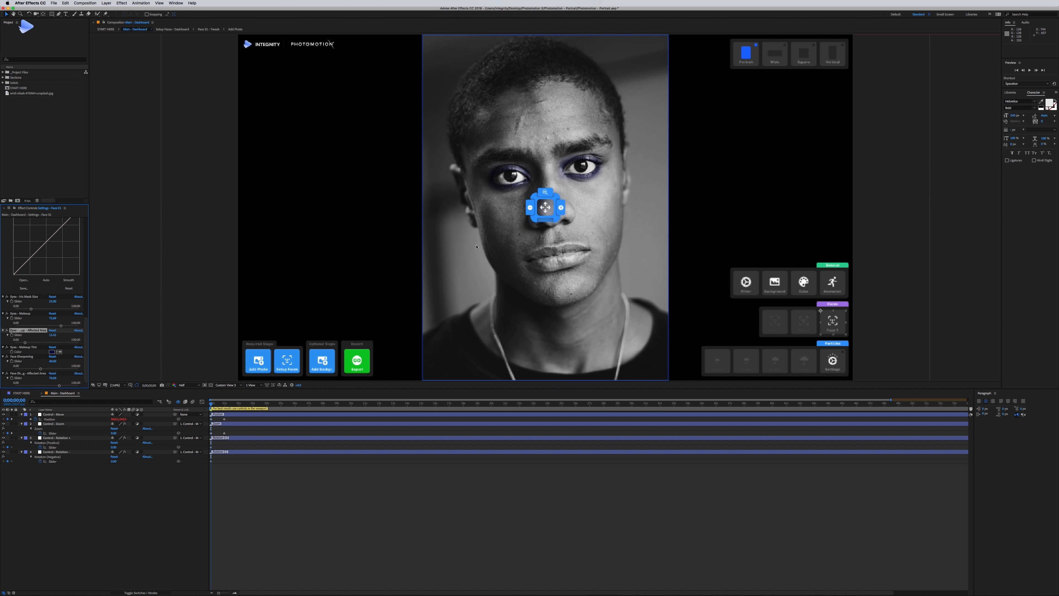
click(44, 323)
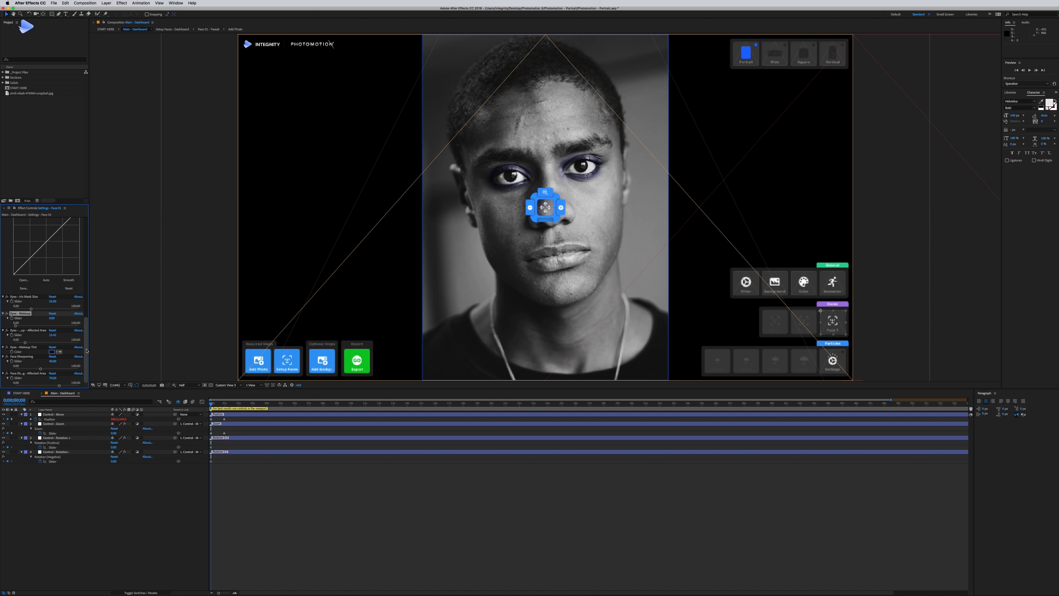
scroll(89, 334, up, 10)
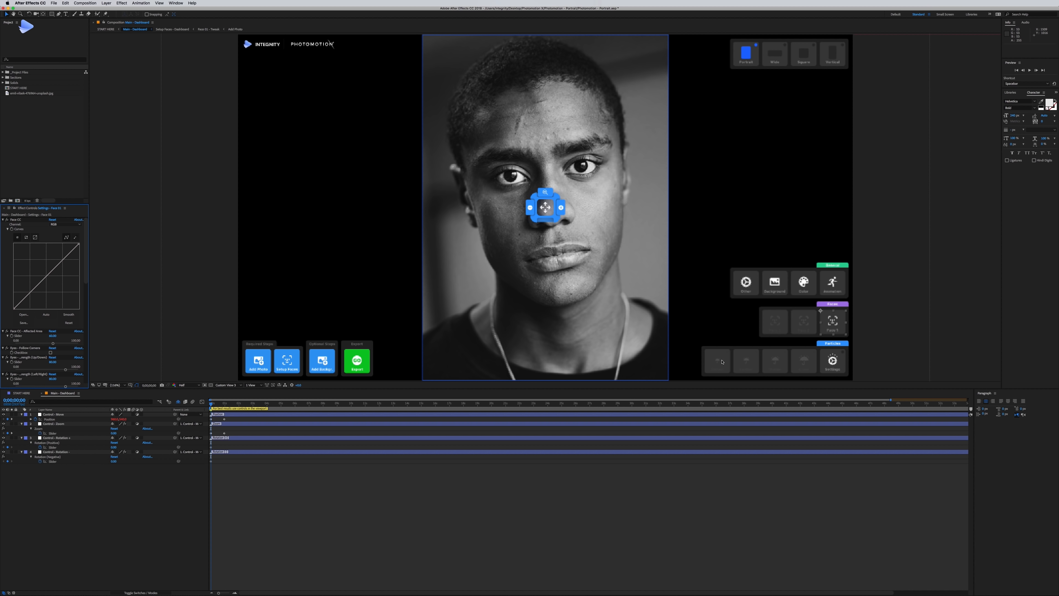
Step: Look at the Color settings and hide the move controller through the Other settings
click(804, 287)
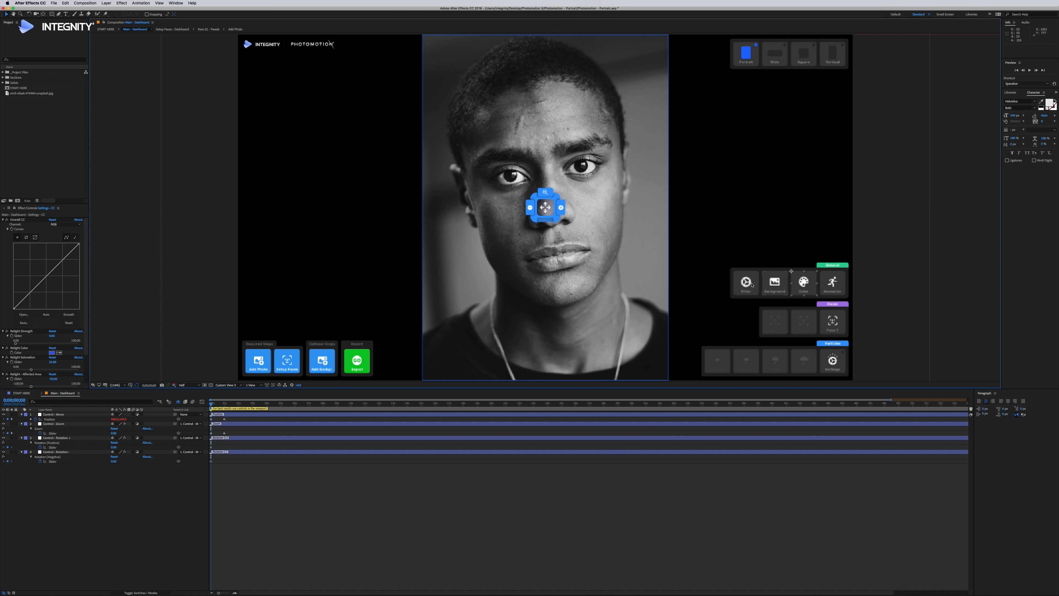
click(742, 285)
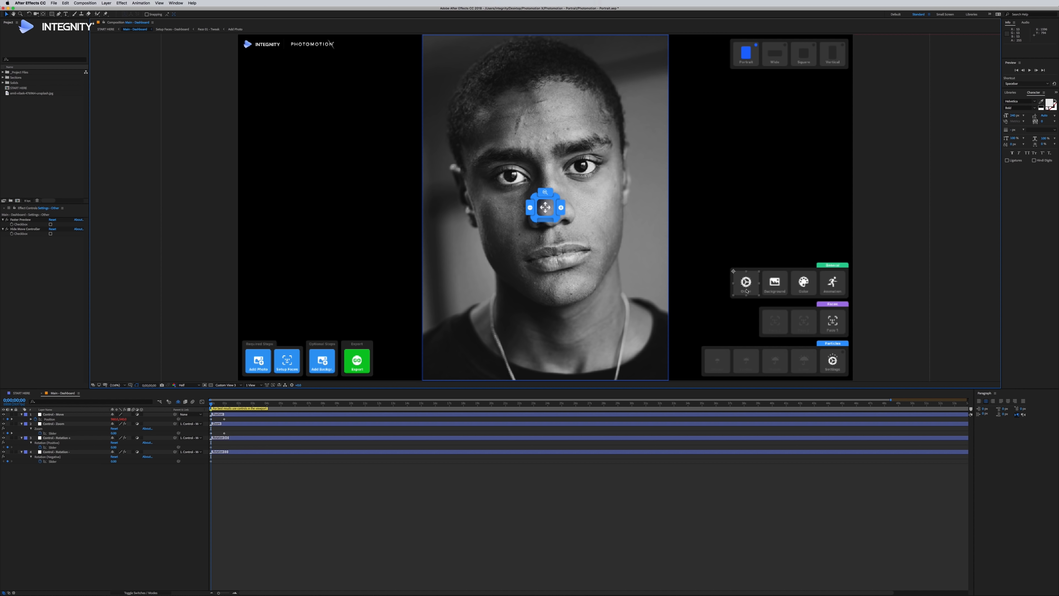
click(9, 231)
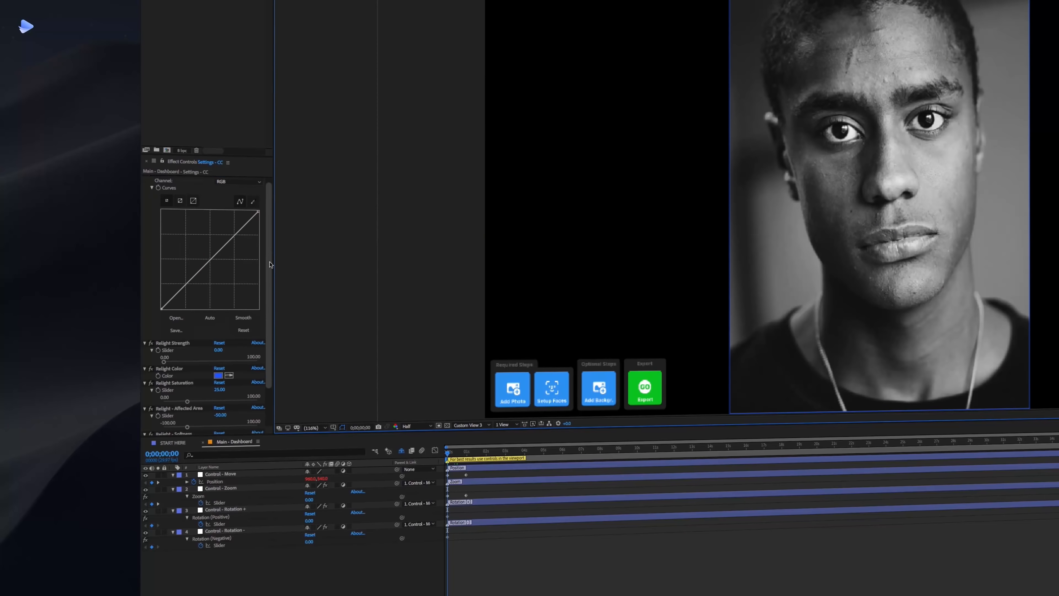
Step: Test the relighting in the Color settings at different strengths, ending with Relight Strength at 100
drag(208, 313, 178, 311)
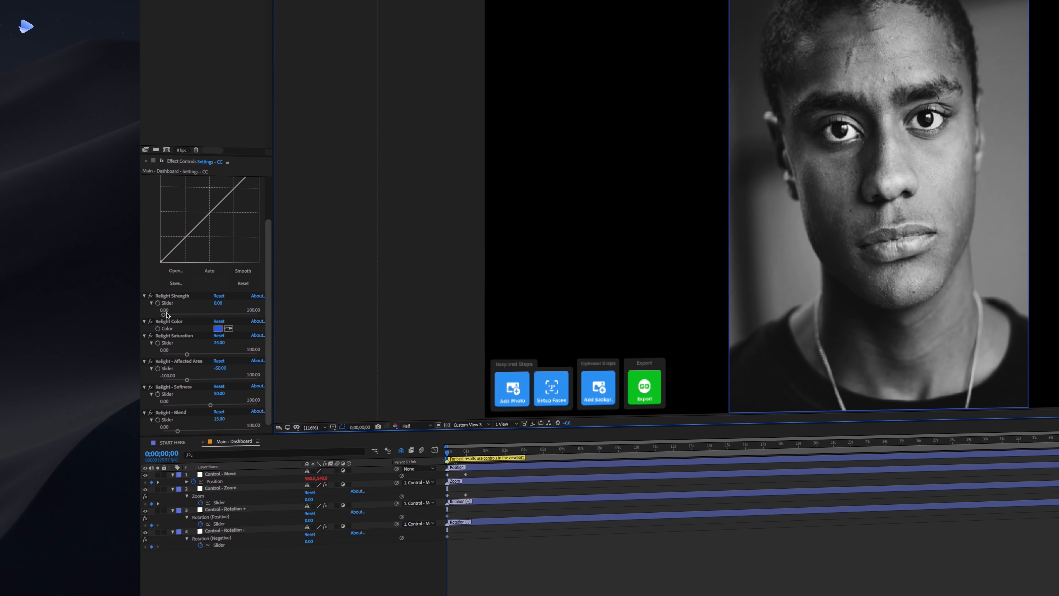
drag(167, 316, 257, 316)
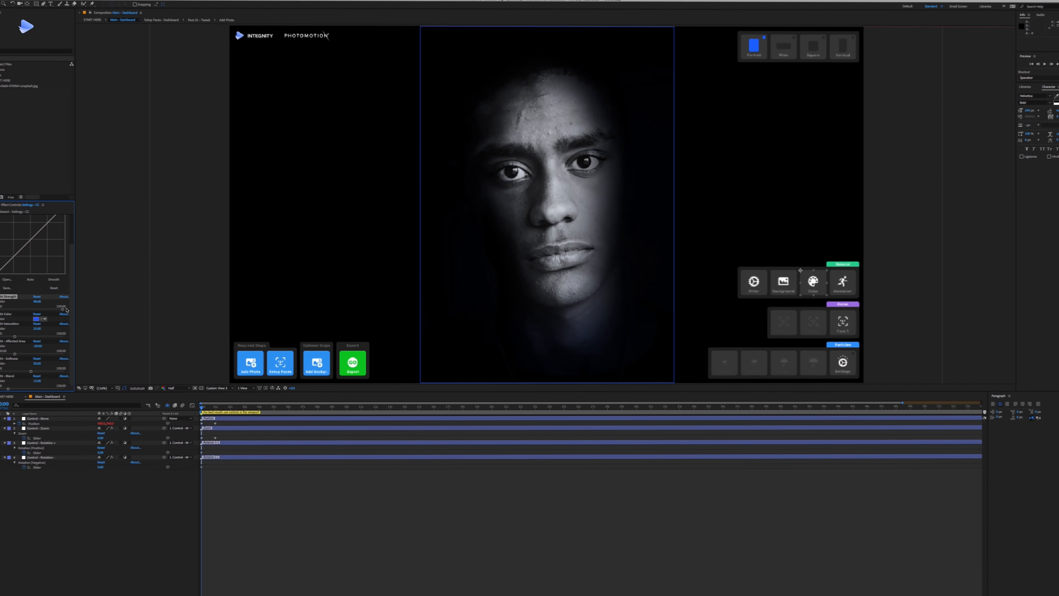
drag(66, 310, 54, 311)
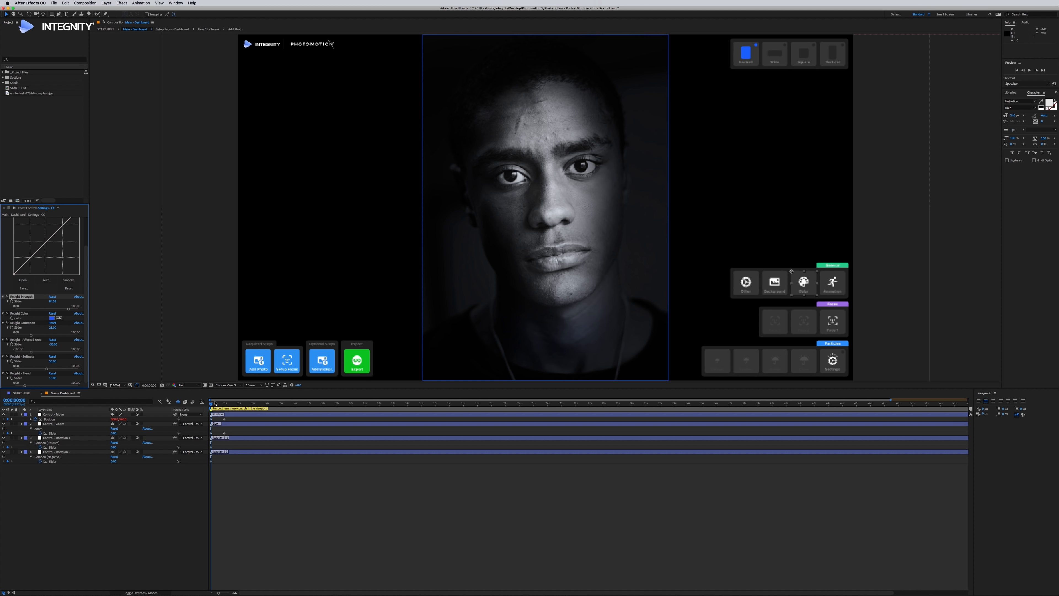
mouse_move(210, 404)
mouse_down()
mouse_move(221, 404)
mouse_move(207, 405)
mouse_up()
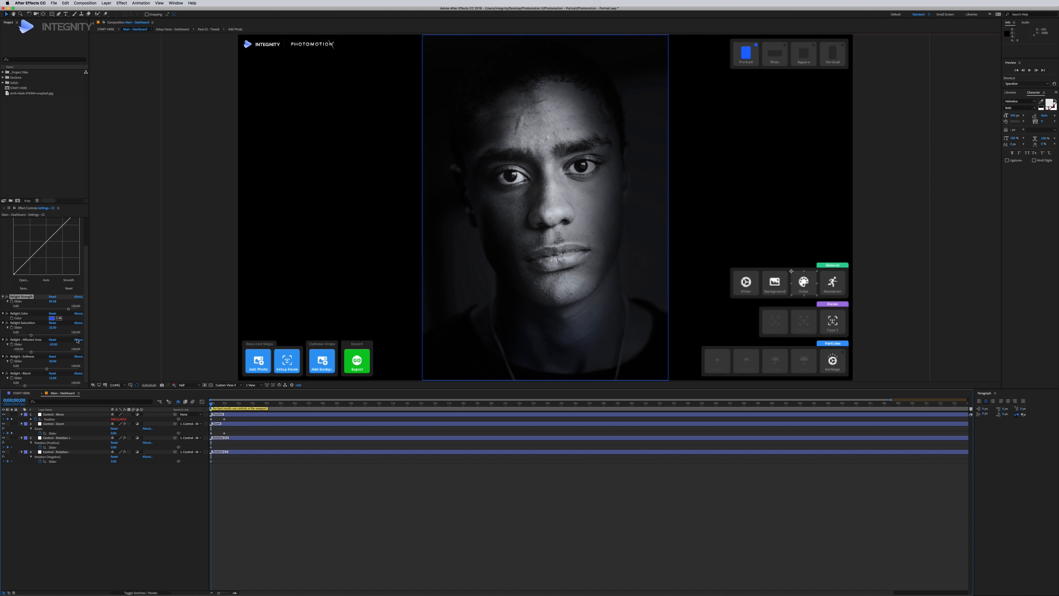
drag(68, 309, 78, 309)
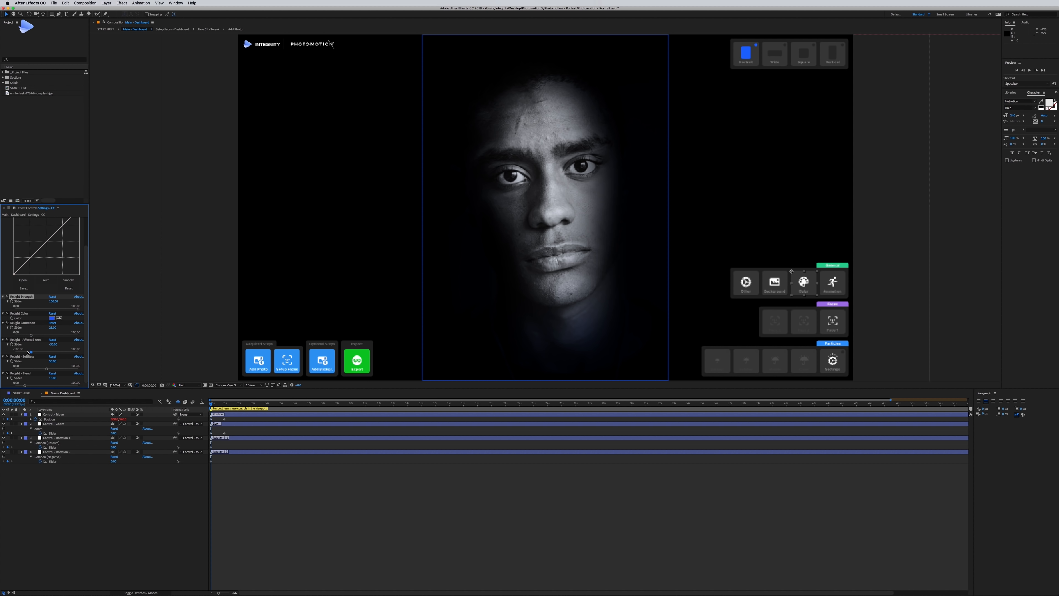
Step: Increase Relight - Affected Area slightly and raise Relight - Softness
drag(32, 353, 34, 353)
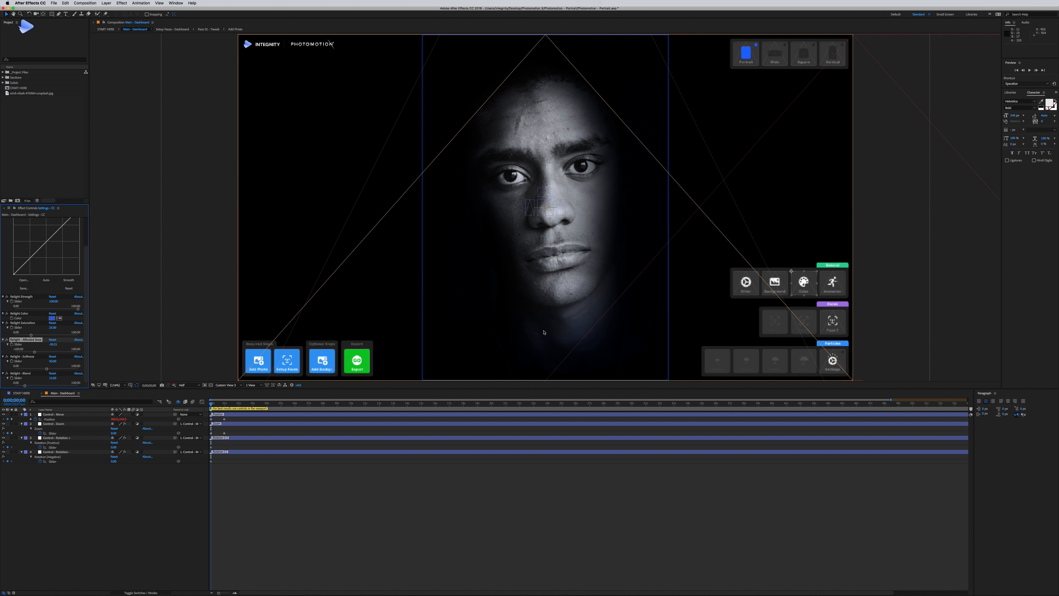
click(520, 75)
drag(46, 368, 57, 370)
click(630, 241)
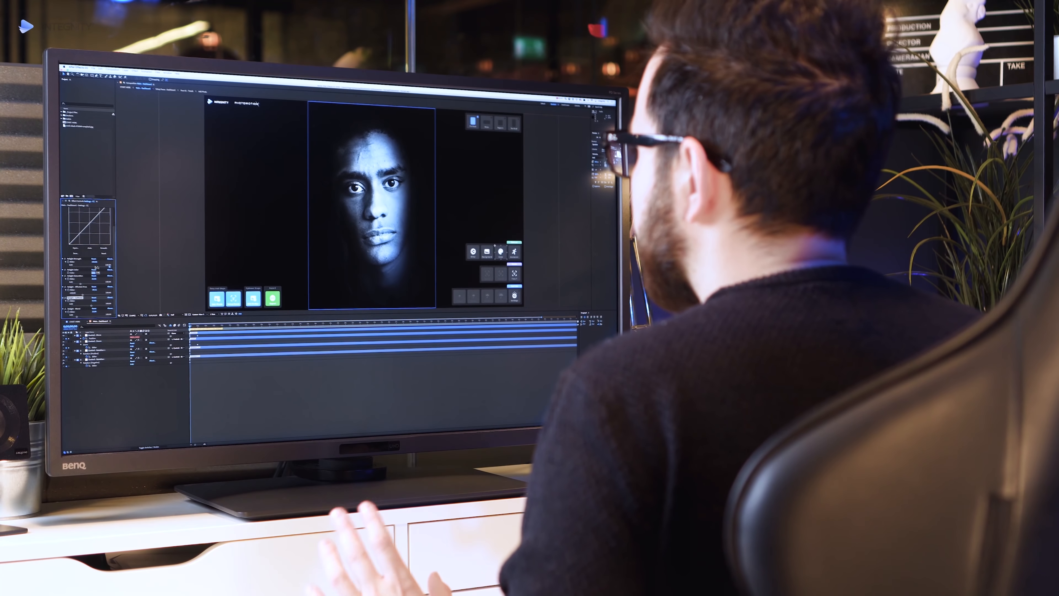
Step: Lower the Relight Strength to preview a subtler effect and bring it down to 0
click(107, 265)
scroll(92, 270, up, 1)
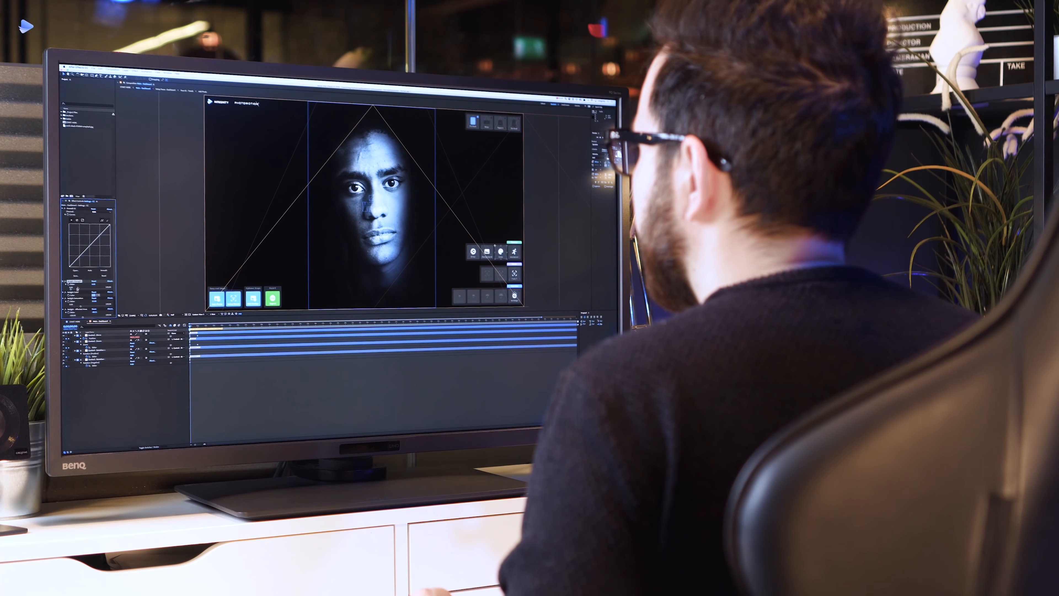
drag(71, 289, 102, 291)
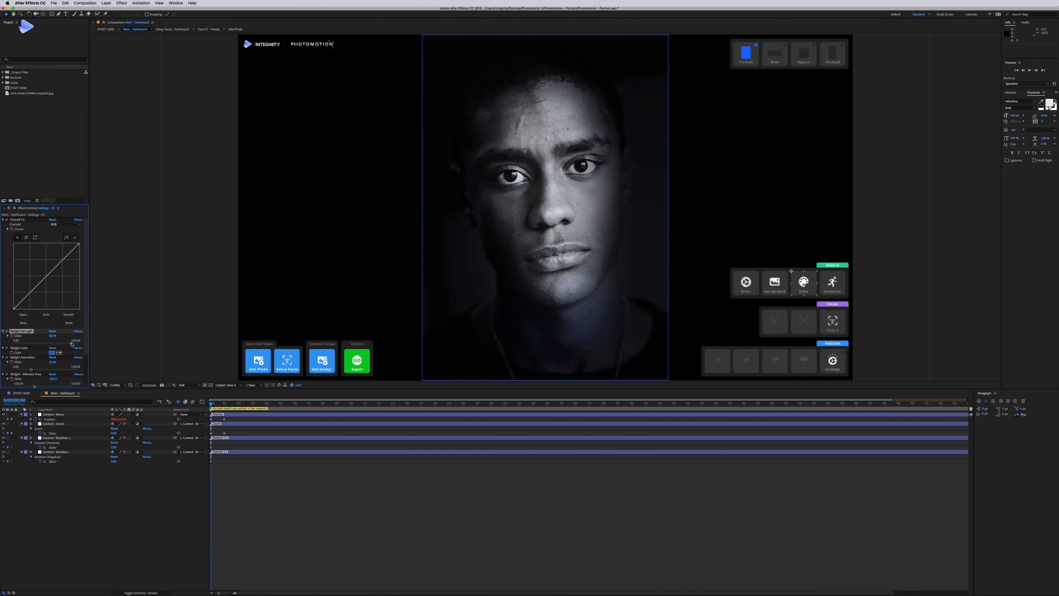
drag(73, 344, 74, 344)
drag(74, 344, 1, 345)
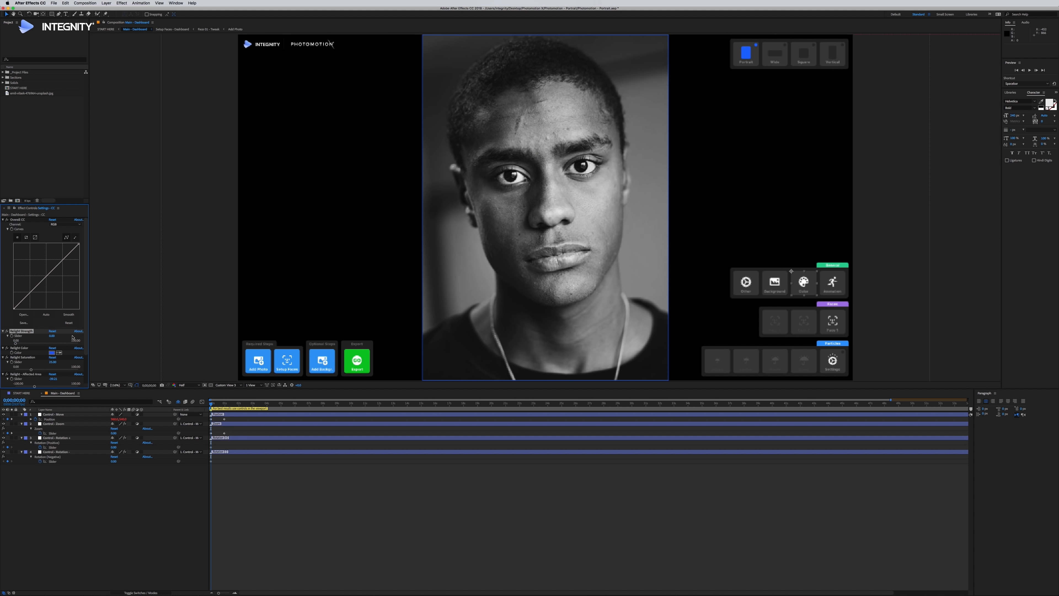
Step: Increase Depth of Field in the Animation settings to blur the areas around the centre of the face
click(832, 290)
drag(15, 248, 23, 249)
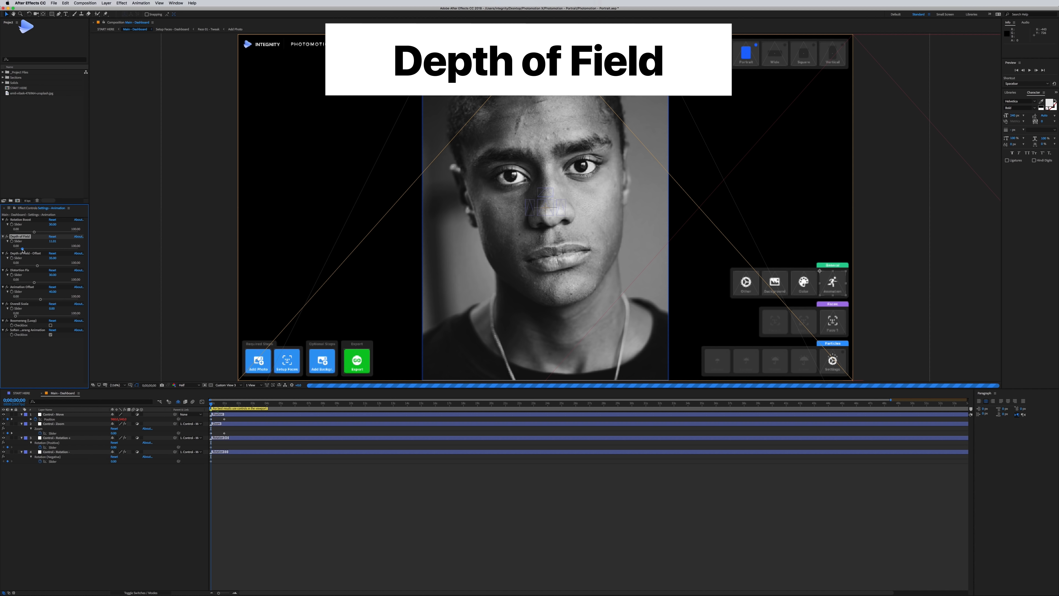
drag(23, 249, 42, 254)
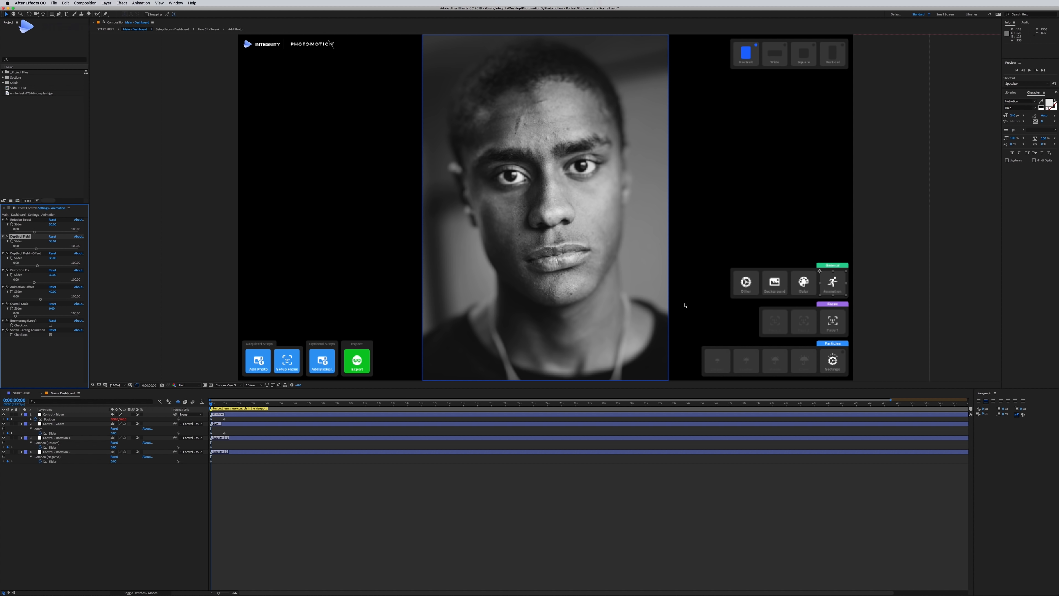
drag(36, 249, 25, 241)
Step: Activate the particles in the main particle settings
click(839, 364)
click(50, 225)
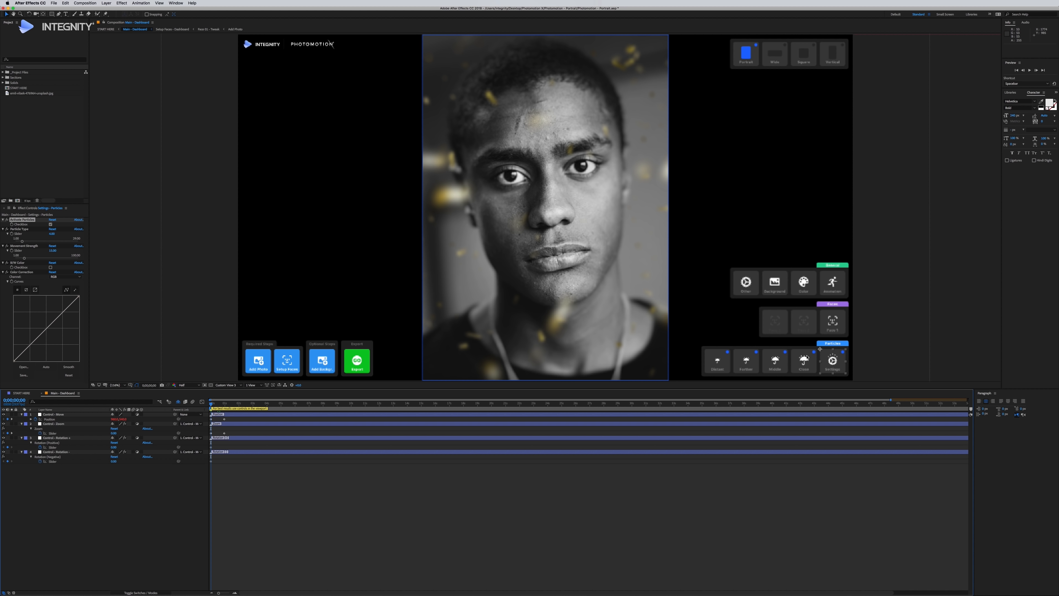
Step: Adjust the Blur Offset slider slightly downward in the Close particle settings
click(799, 366)
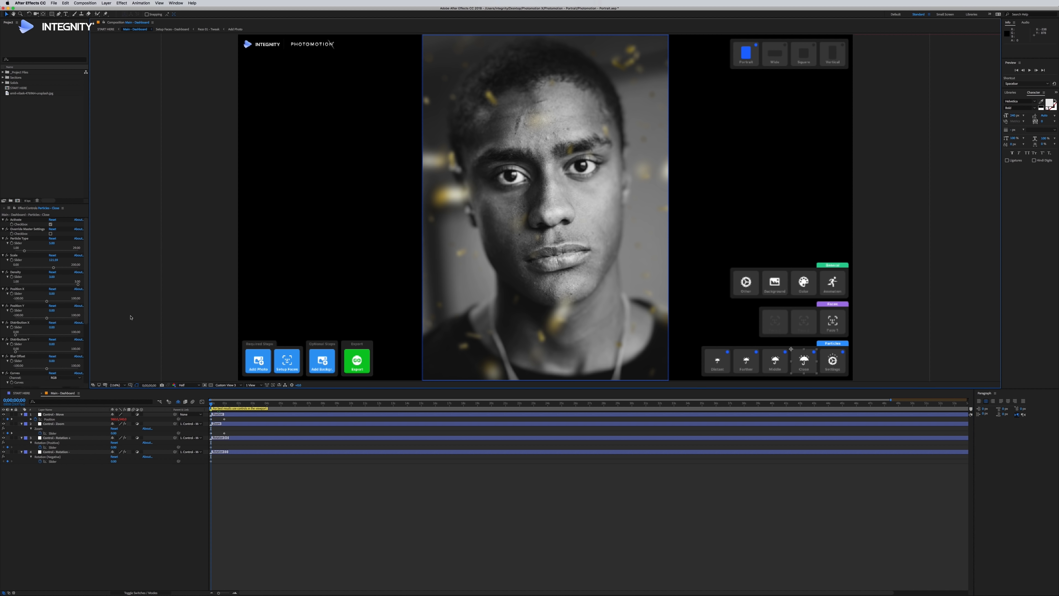
scroll(85, 325, down, 5)
drag(85, 326, 85, 322)
click(36, 310)
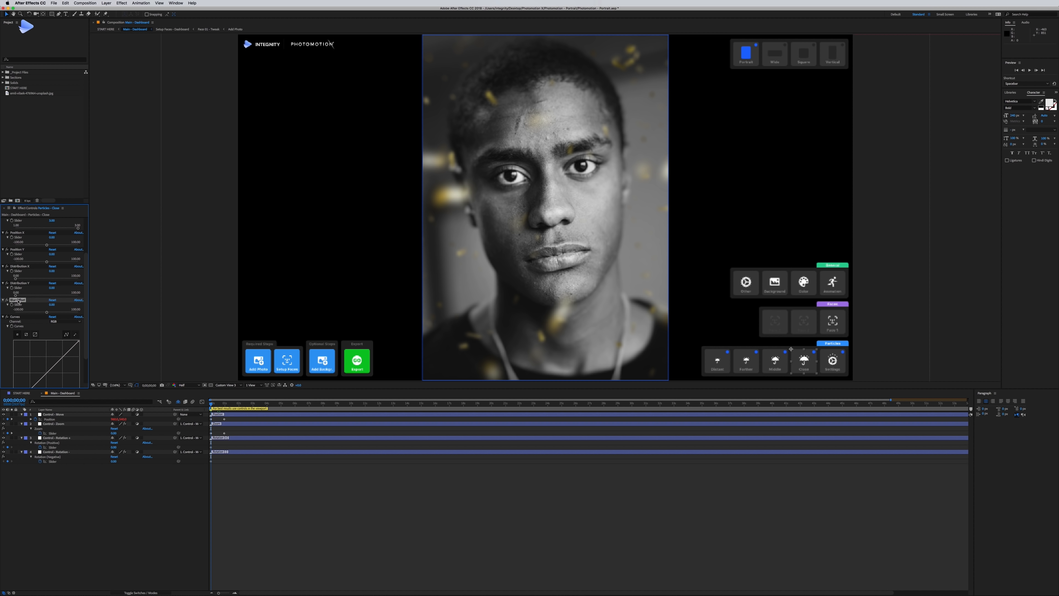
drag(45, 314, 41, 314)
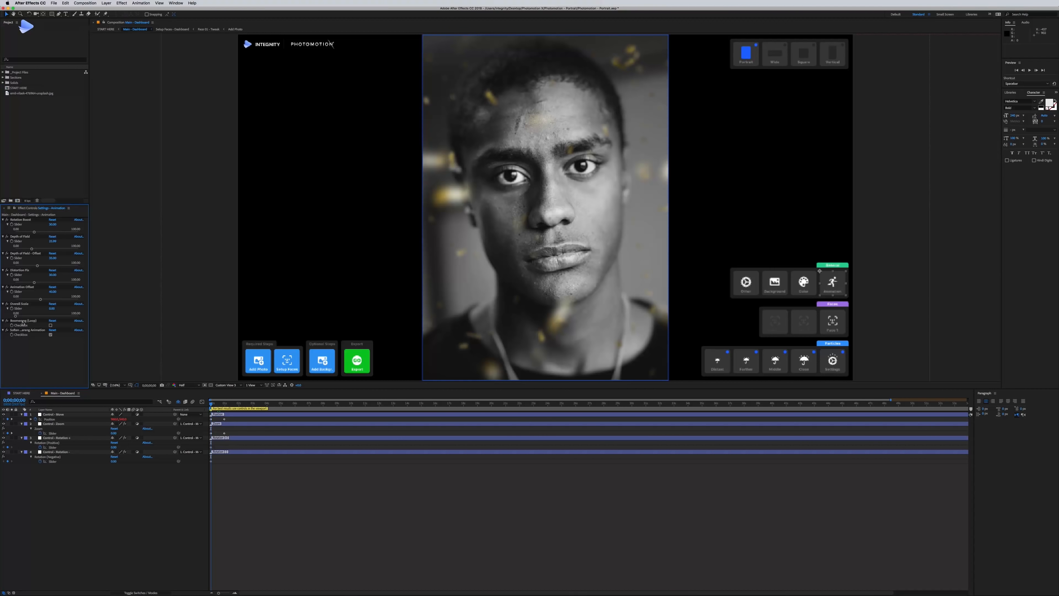
Step: Enable Boomerang (Loop) in the Animation settings
click(9, 322)
click(51, 325)
Step: Deactivate the particles in the main particle settings and set Depth of Field to 0 in the Animation settings
click(835, 368)
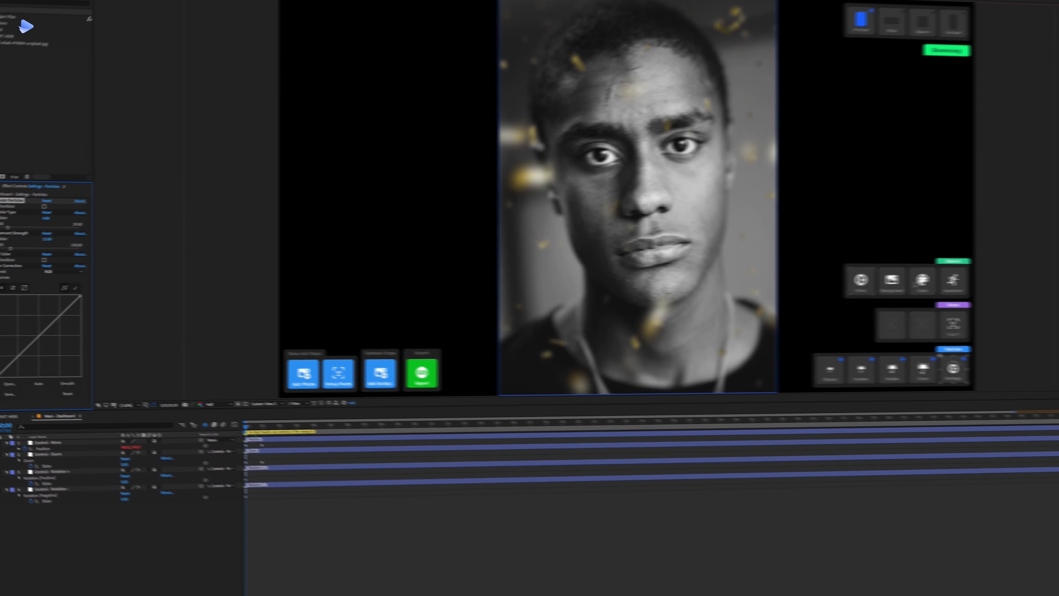
click(861, 282)
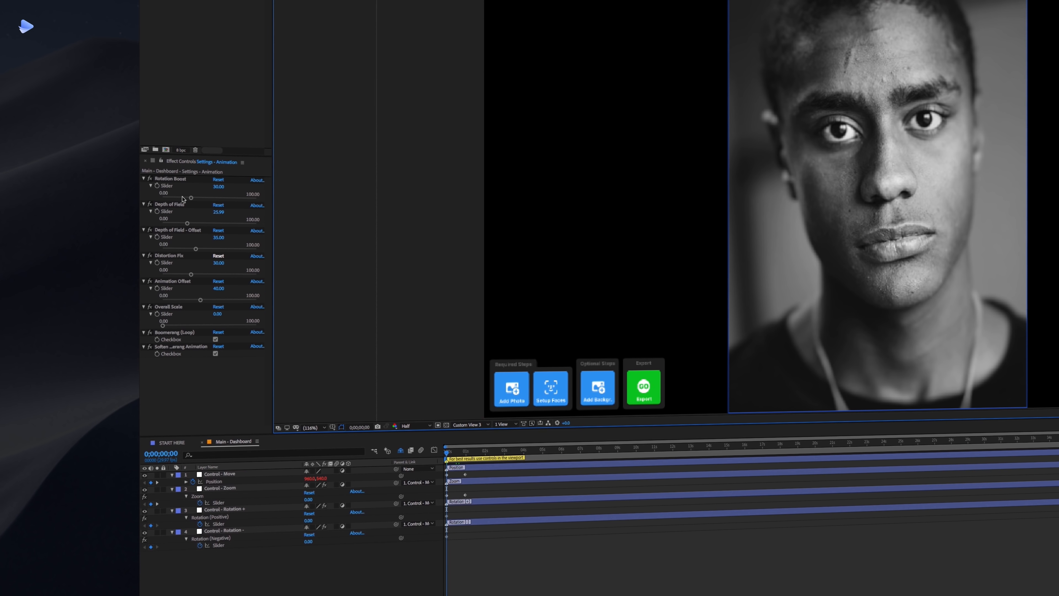
drag(186, 223, 160, 223)
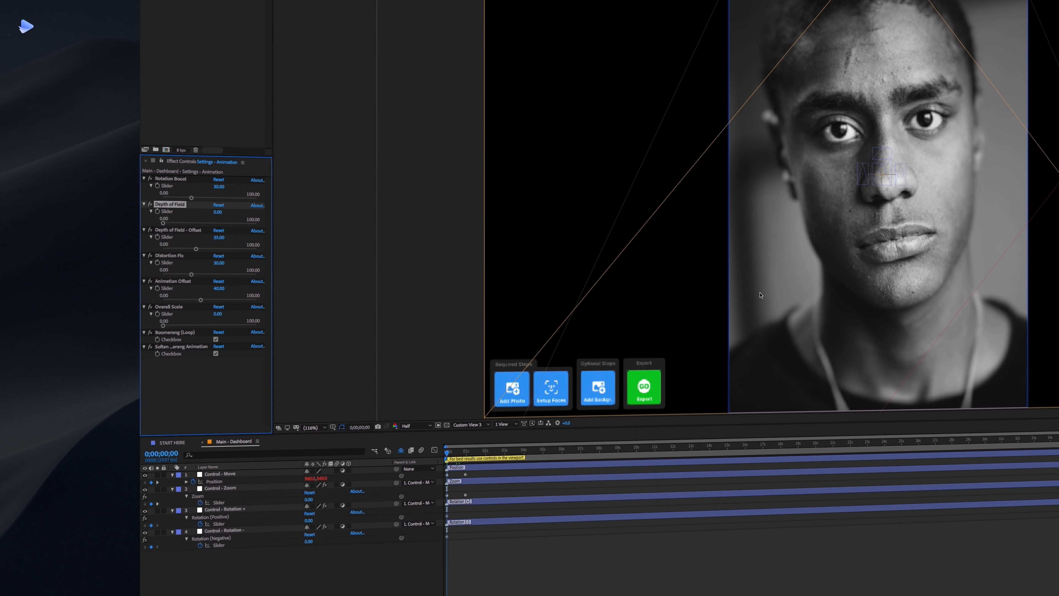
Step: Scrub through the Main - Dashboard timeline around the first second to preview the boomerang loop
click(157, 334)
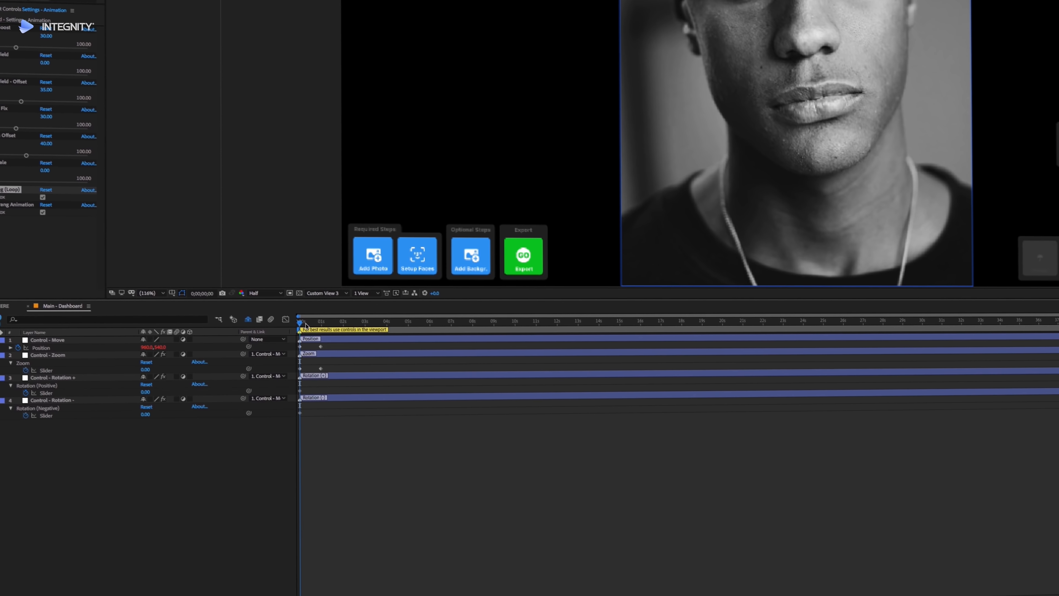
drag(427, 434, 434, 435)
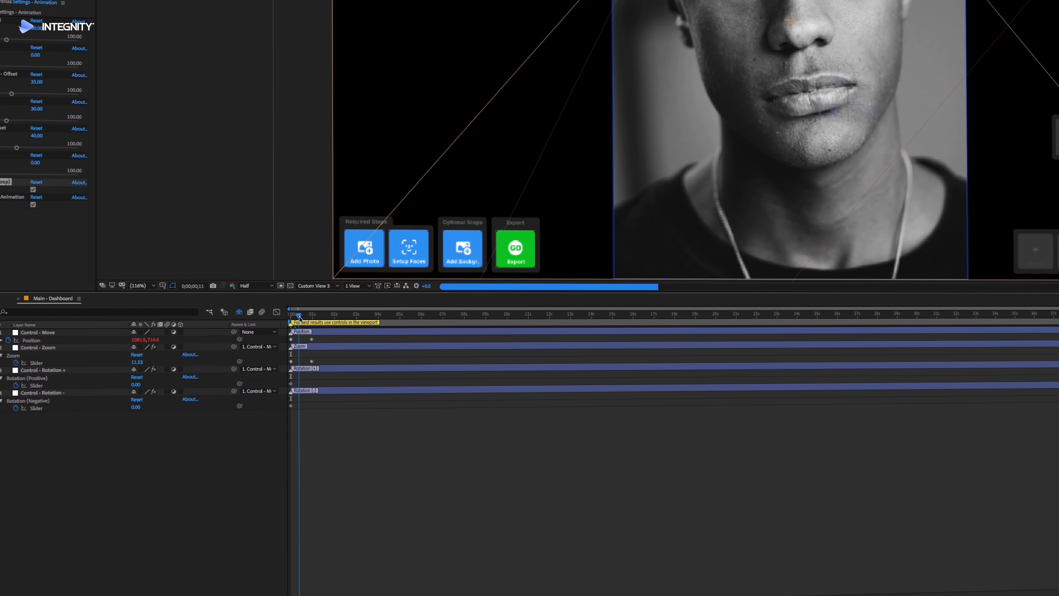
drag(299, 320, 311, 319)
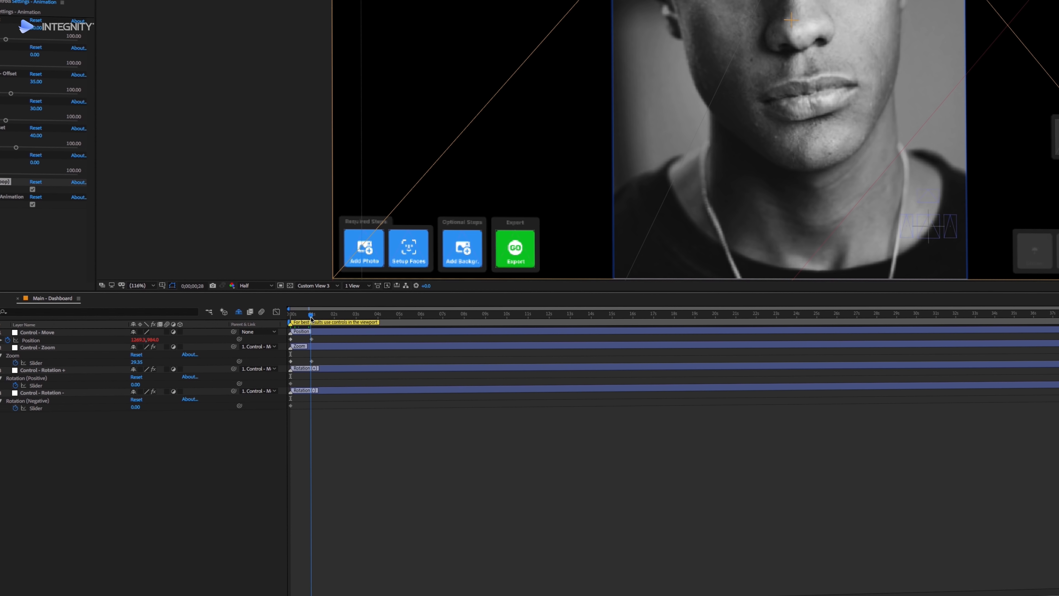
drag(312, 315, 345, 316)
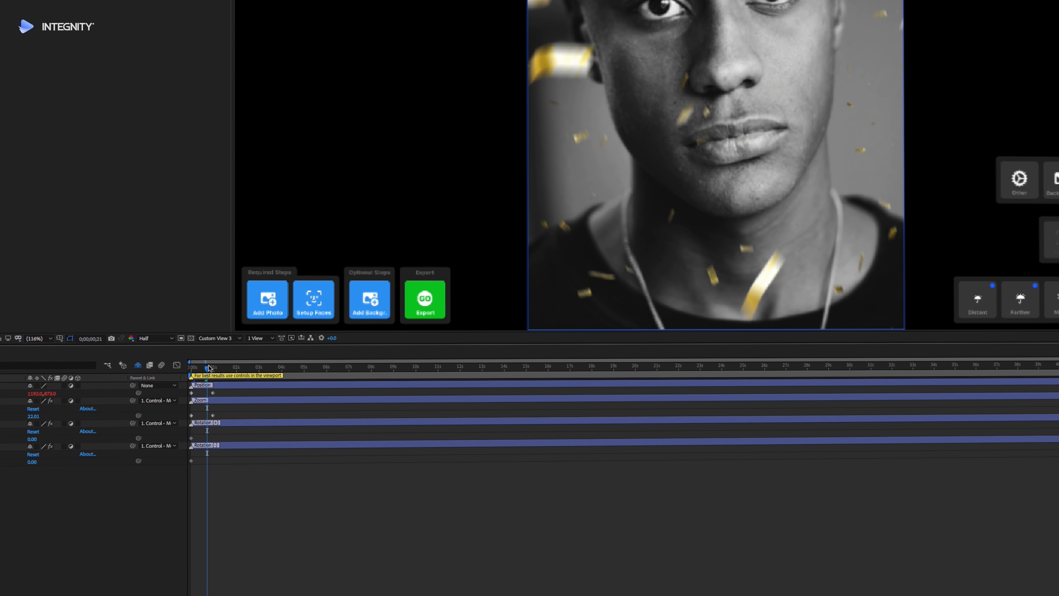
drag(212, 370, 214, 369)
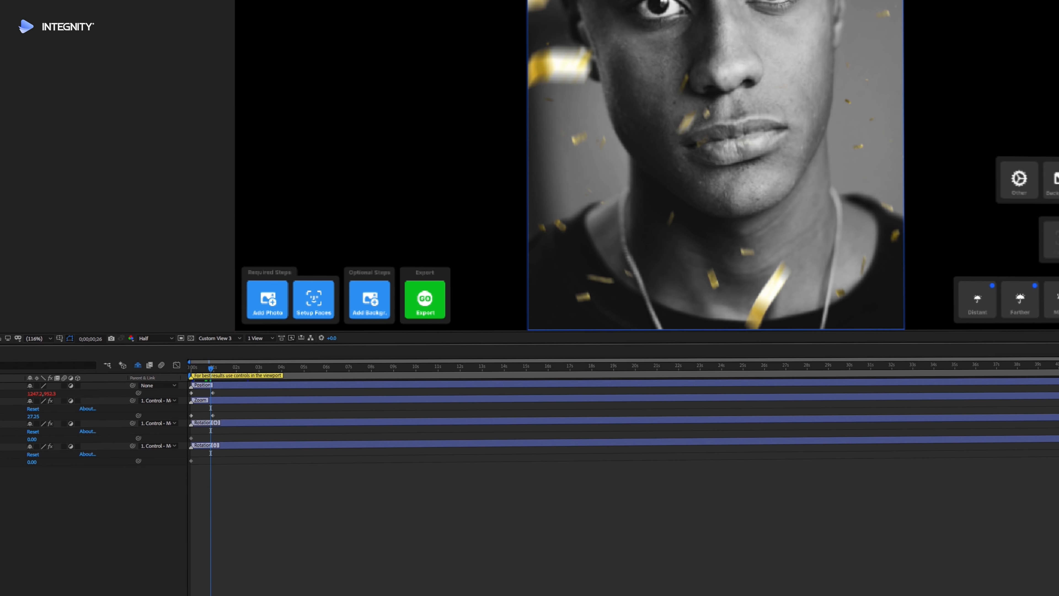
Step: Go to the Export dashboard and open the Portrait export composition from its preview image
click(419, 308)
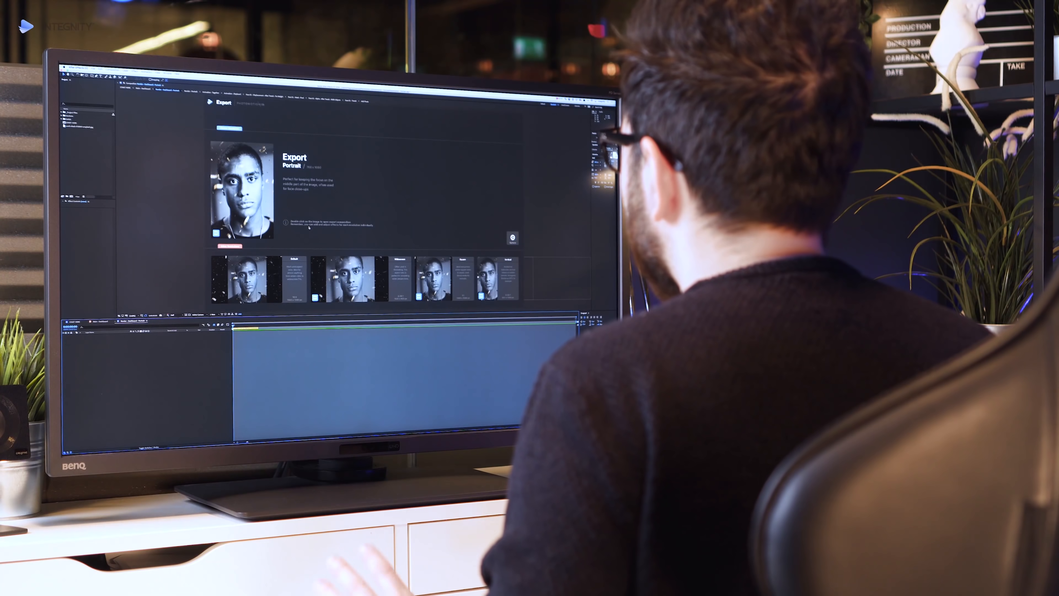
double_click(239, 214)
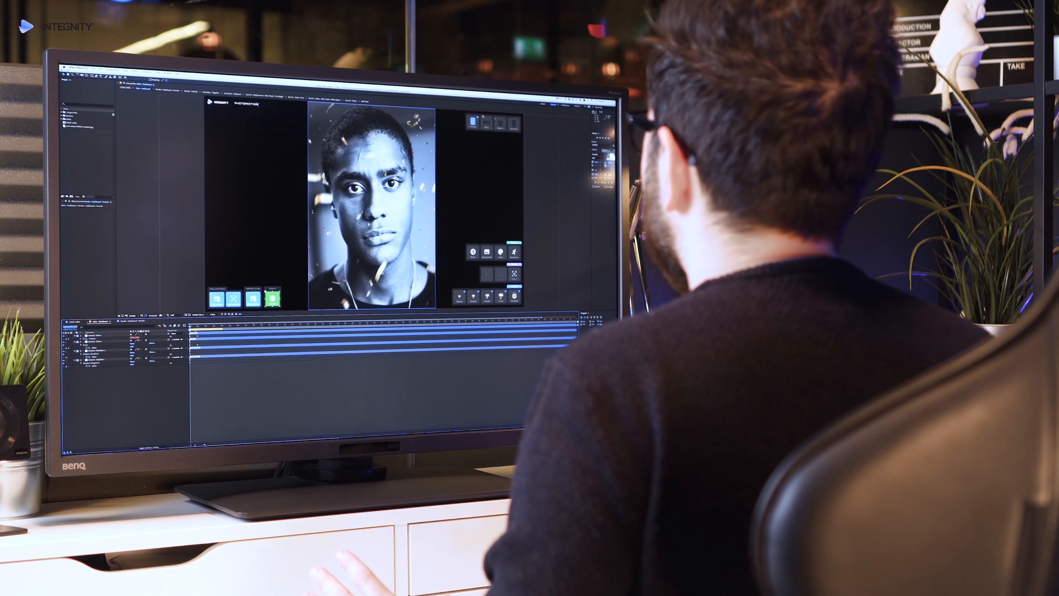
key(ctrl+w)
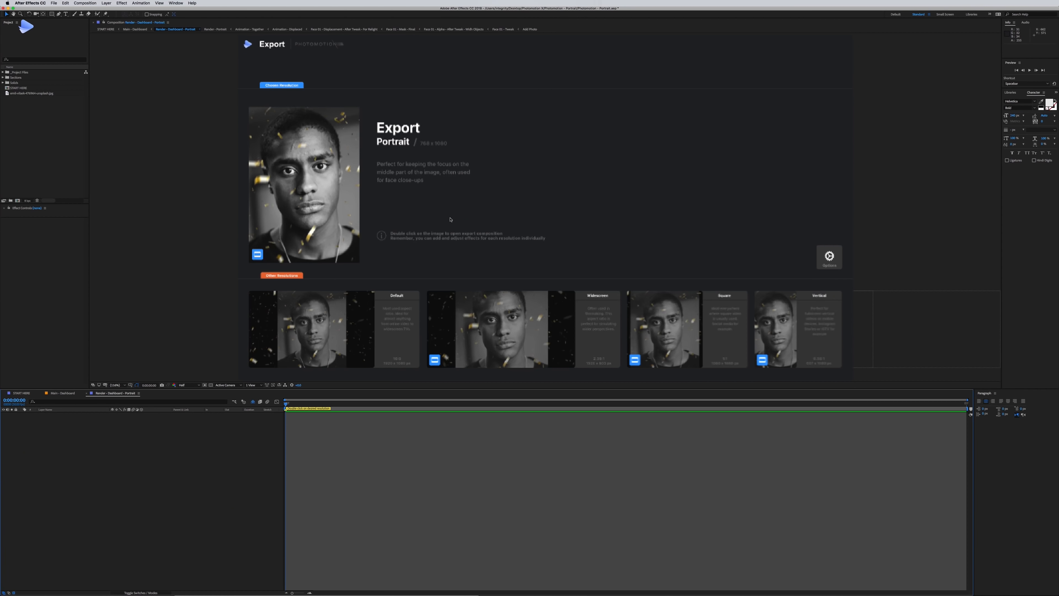
click(337, 158)
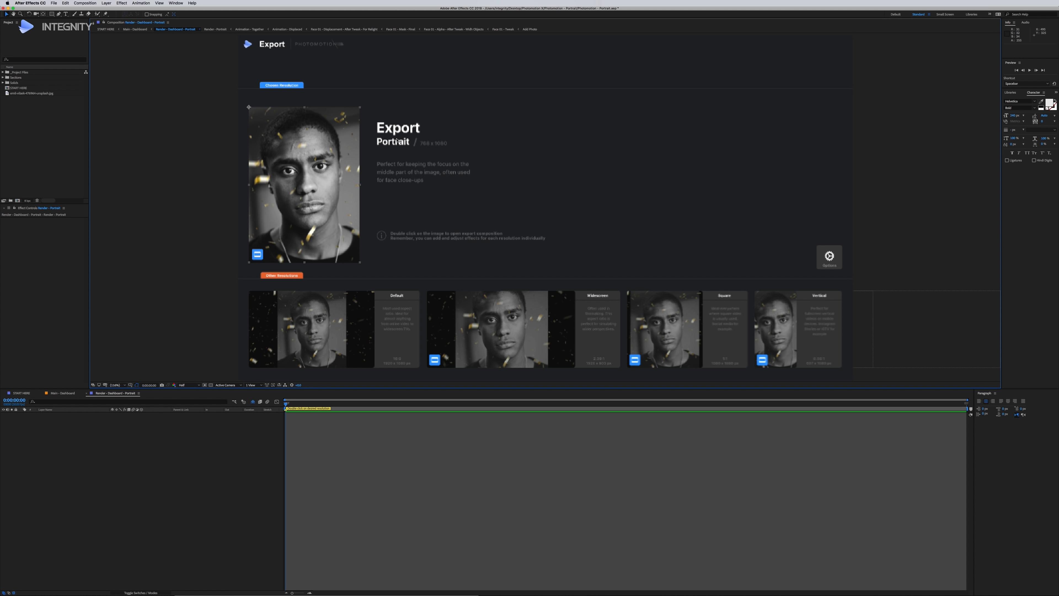
double_click(294, 188)
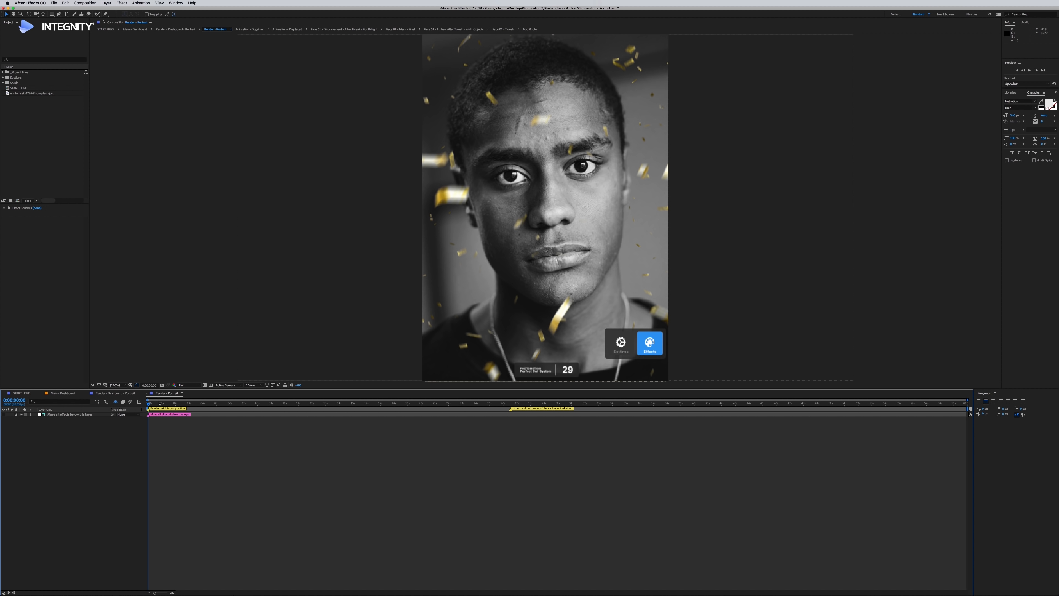
Step: Scrub the Render - Portrait timeline against the Main - Dashboard to examine the Perfect Cut System frame indicator
drag(149, 404, 148, 404)
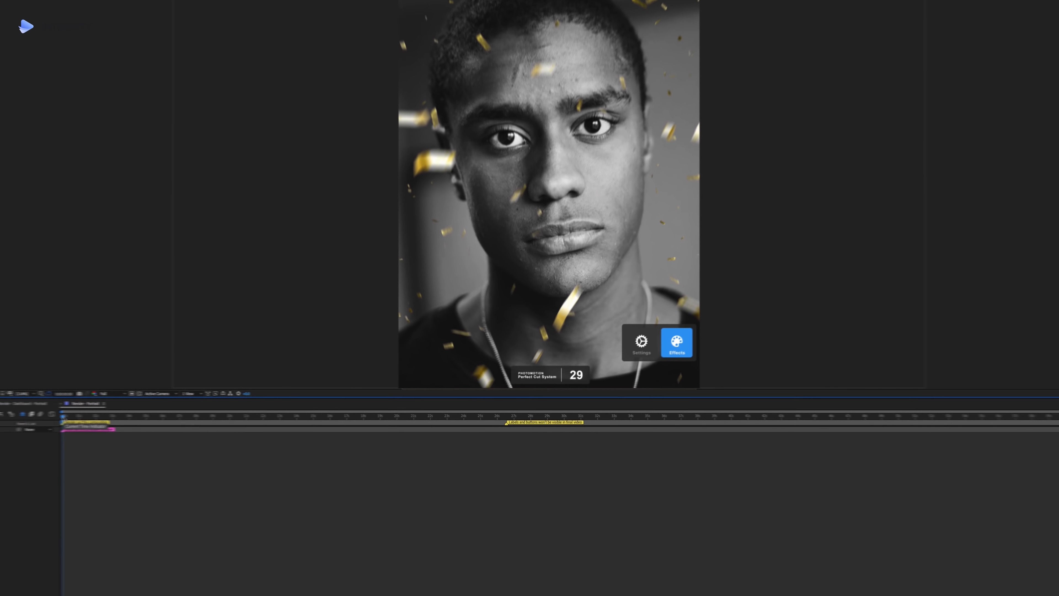
drag(150, 404, 160, 404)
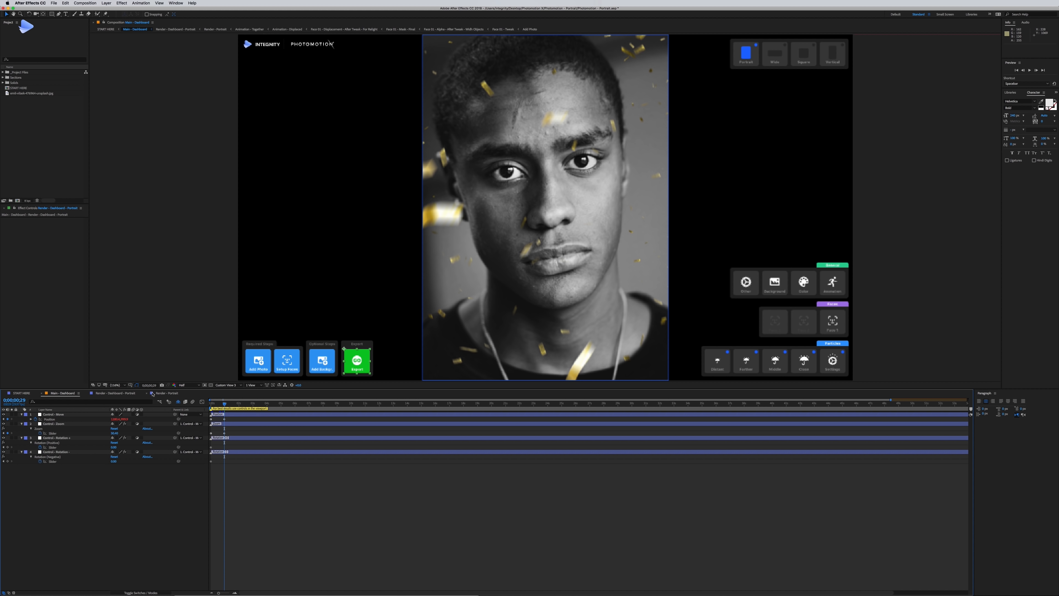
click(153, 393)
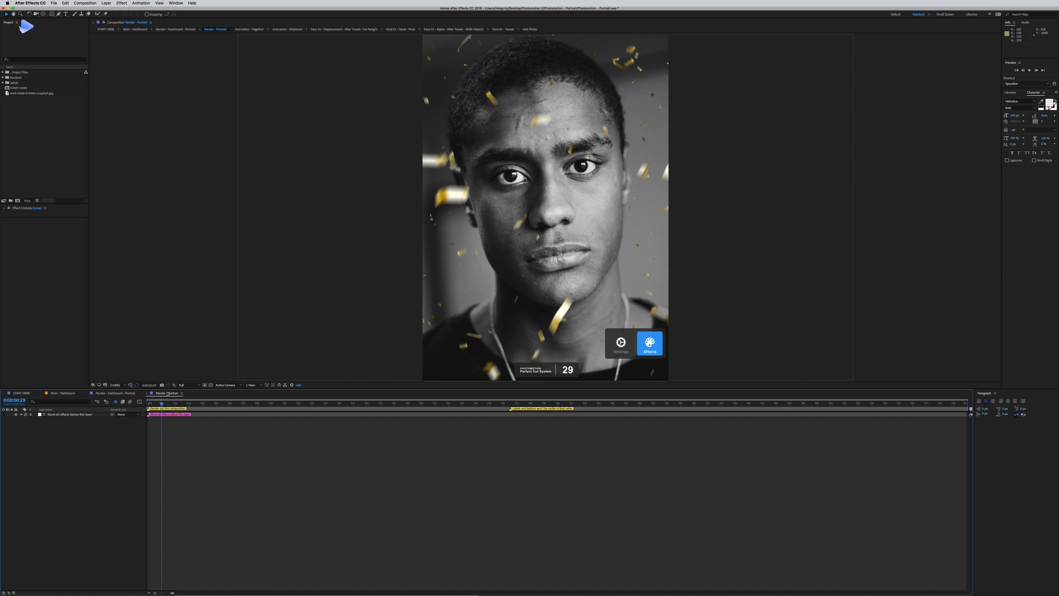
drag(174, 406, 203, 407)
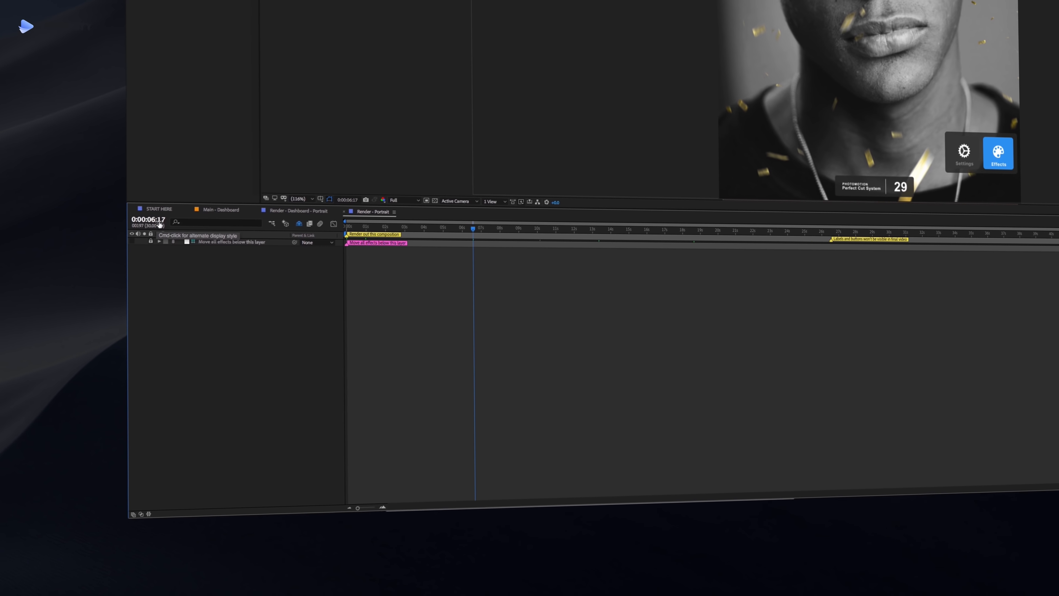
Step: Switch the Render - Portrait time display to frames and go to frame 29
super+click(171, 218)
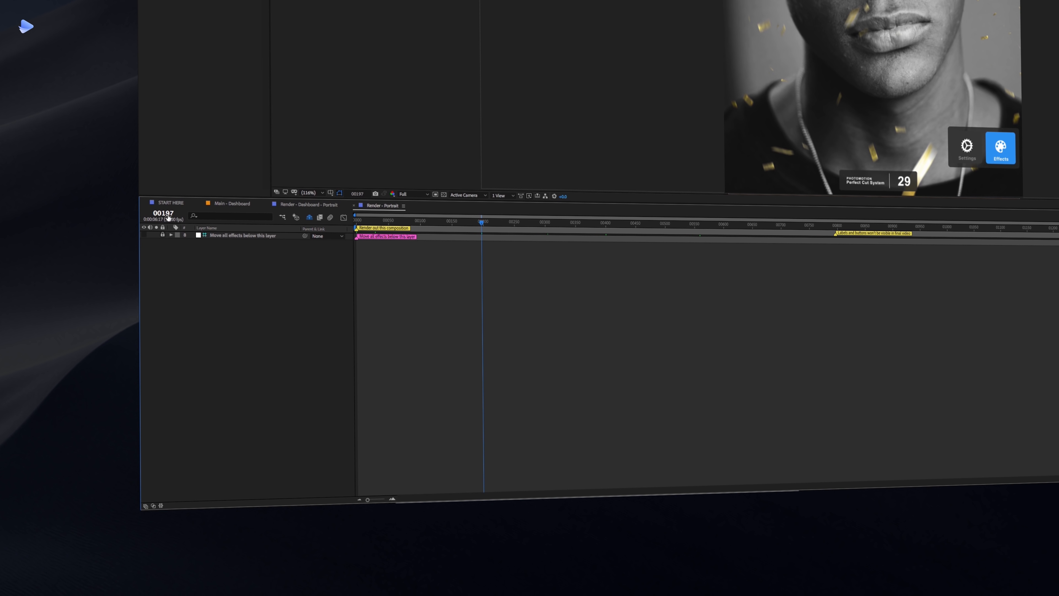
click(165, 217)
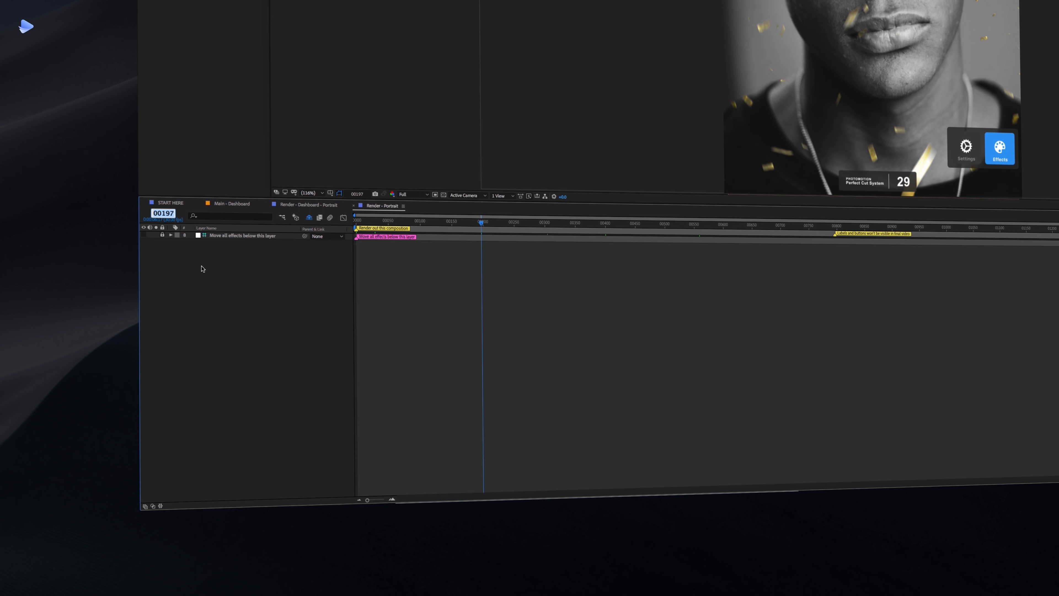
text(29)
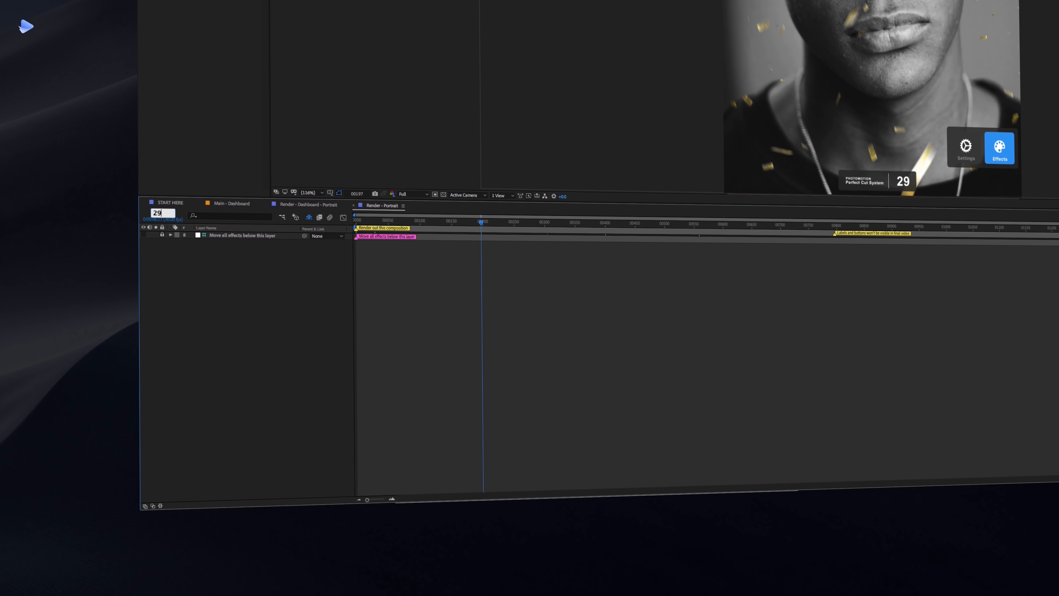
key(Return)
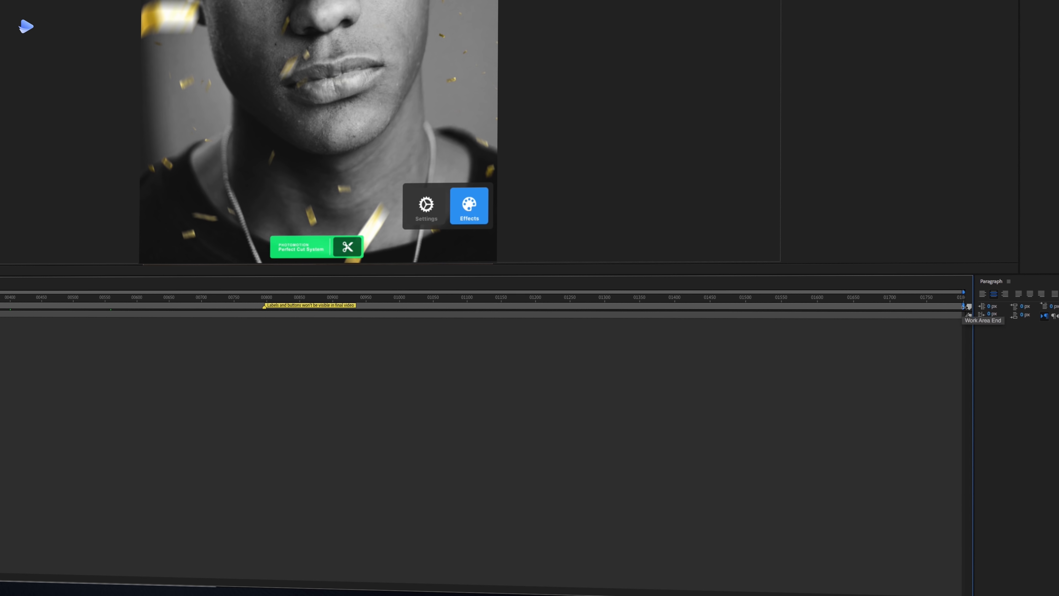
Step: Shorten the Render - Portrait work area so that it ends at frame 29
drag(966, 307, 123, 307)
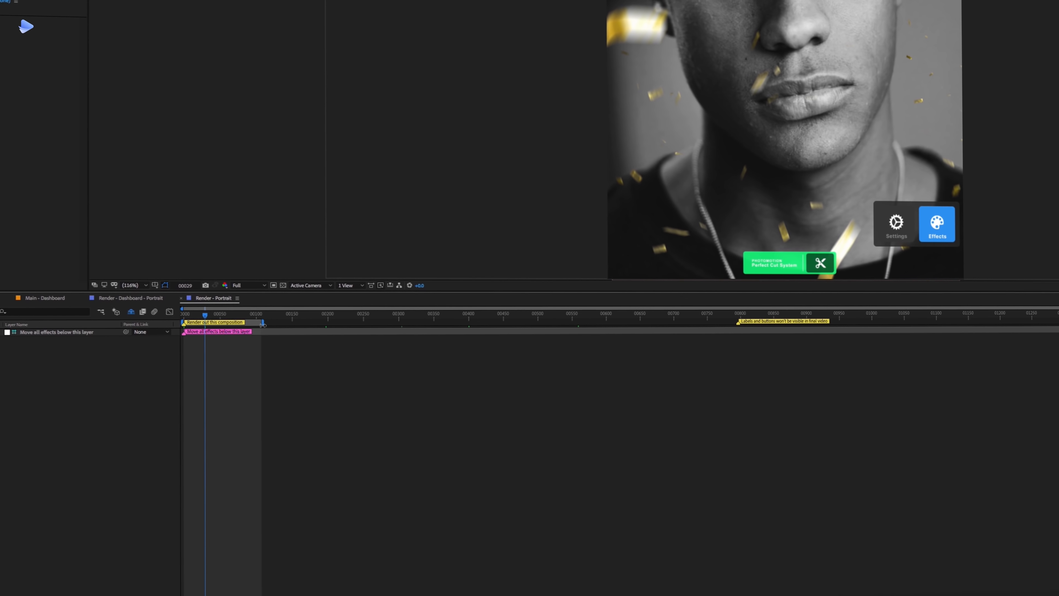
drag(267, 325, 232, 326)
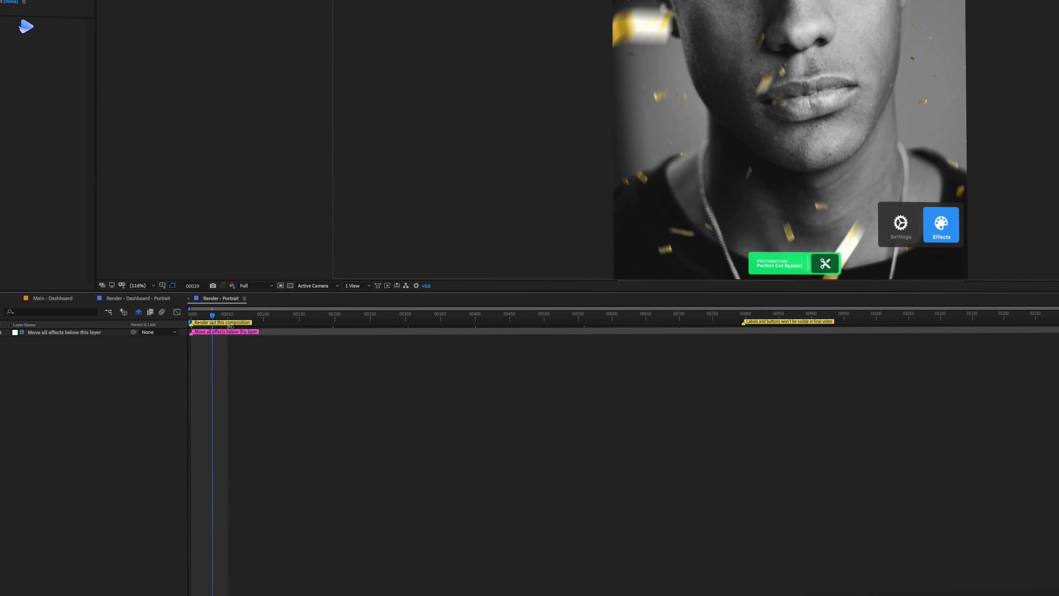
drag(224, 326, 225, 326)
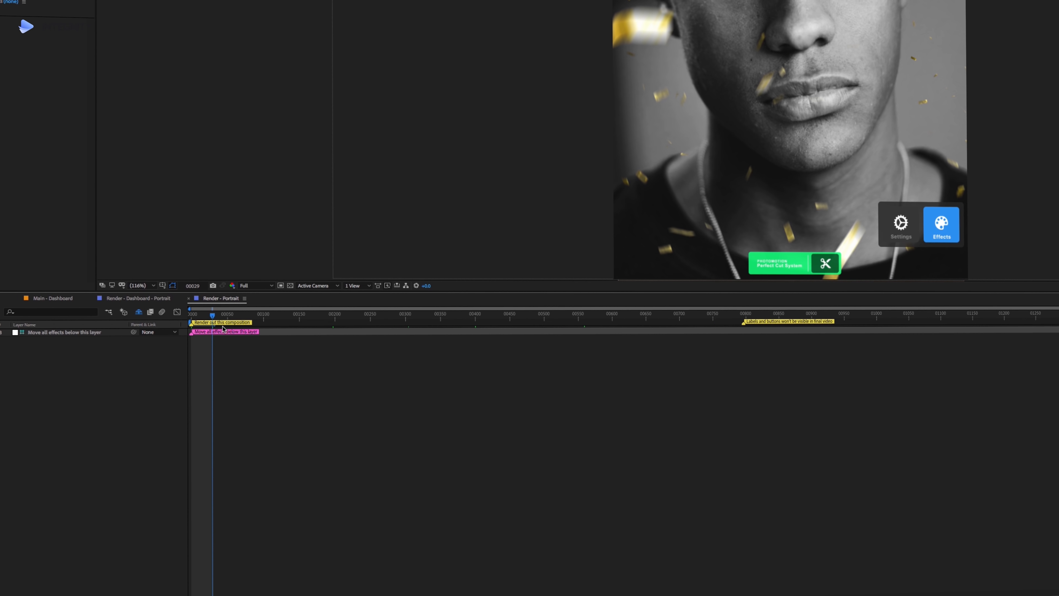
drag(216, 325, 354, 325)
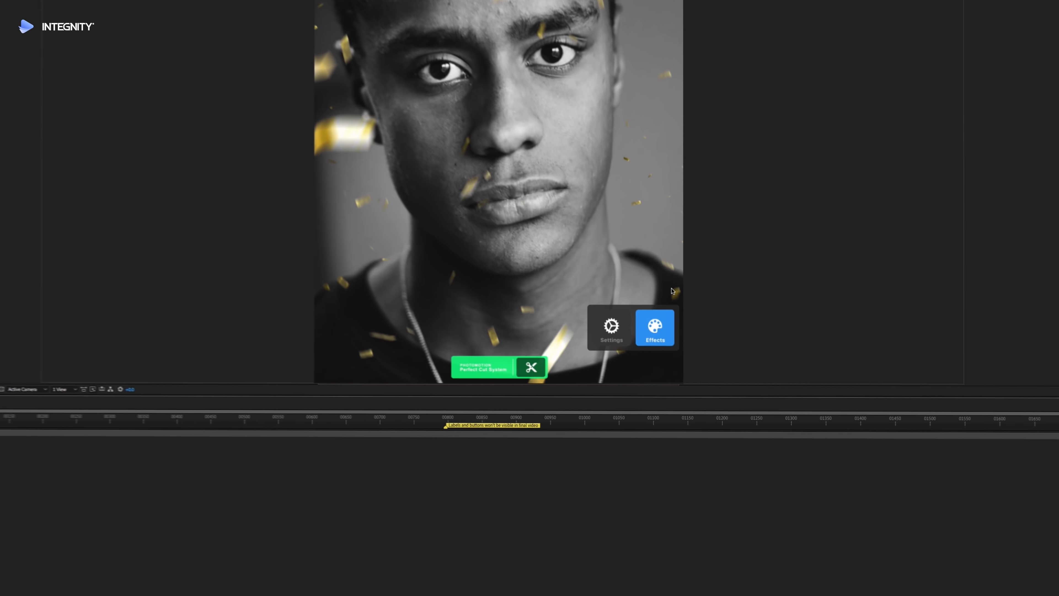
Step: Open the Light Leaks gallery from the Effects Library and preview the effects on its first page
click(652, 328)
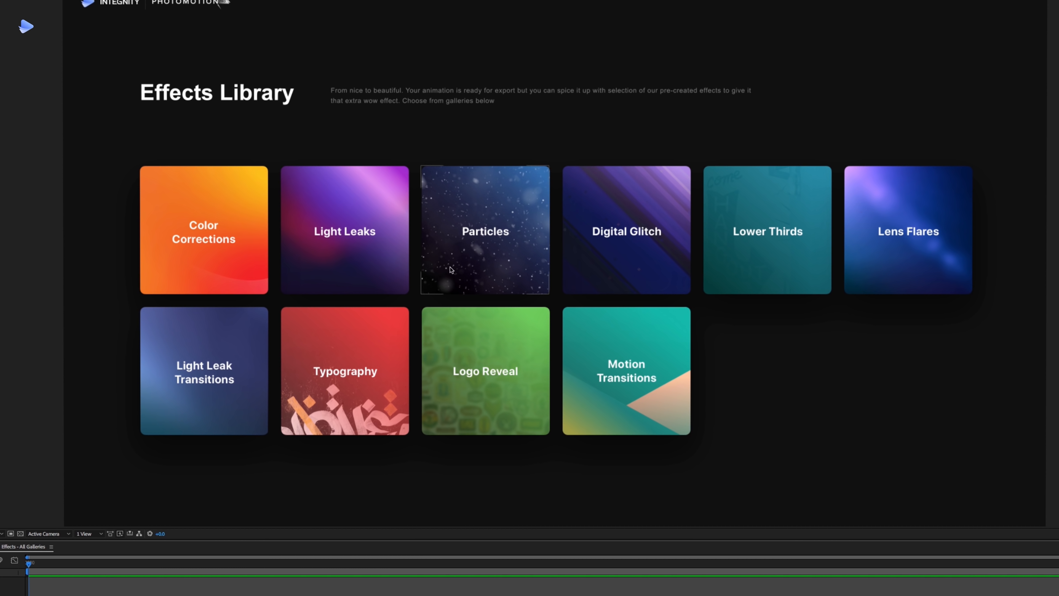
click(359, 247)
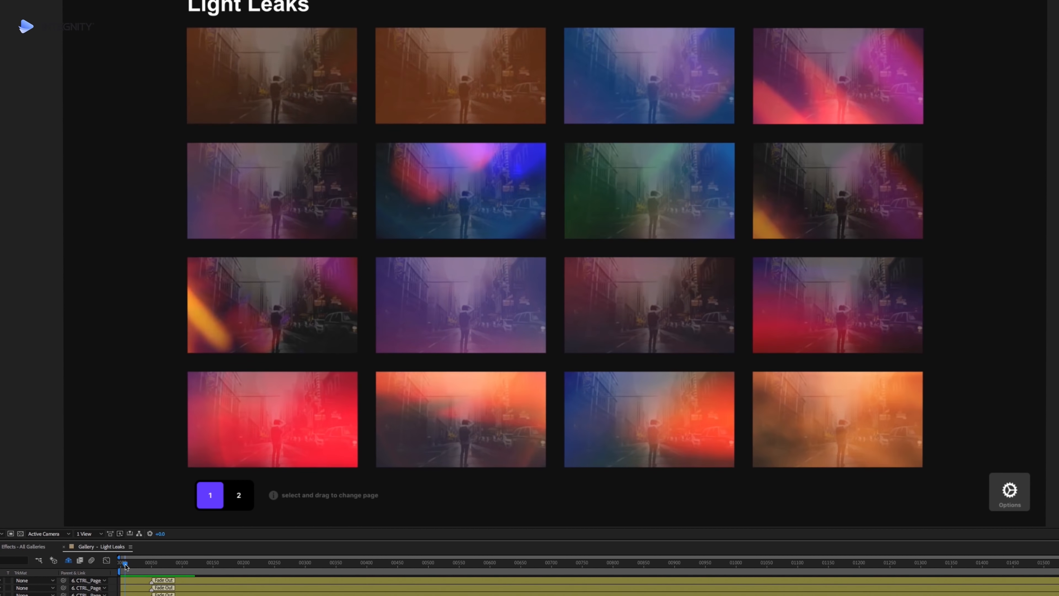
drag(126, 565, 121, 566)
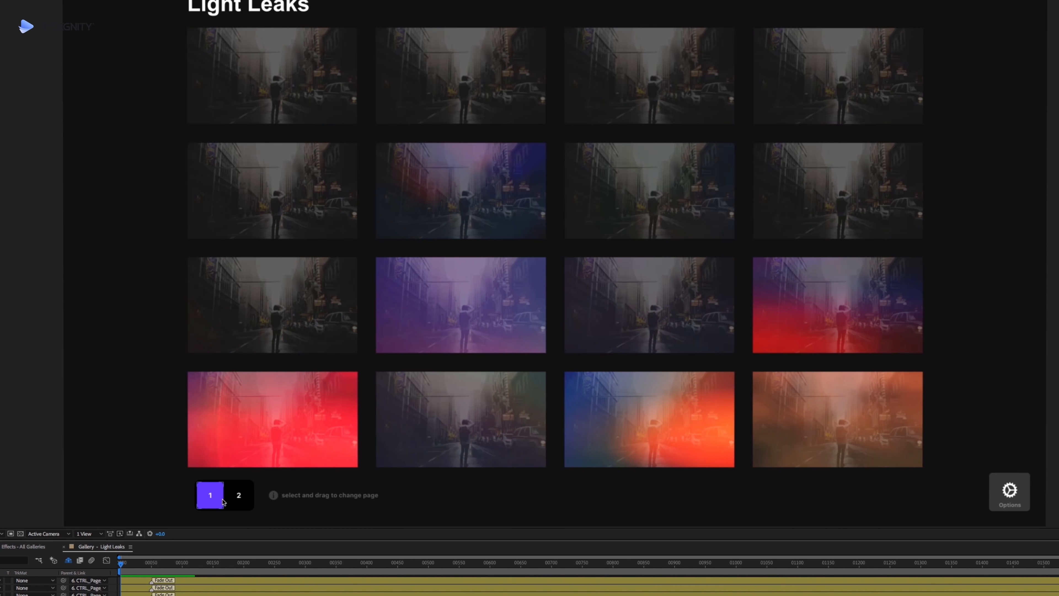
Step: Switch the Light Leaks gallery to page 2 and preview its effects
click(216, 503)
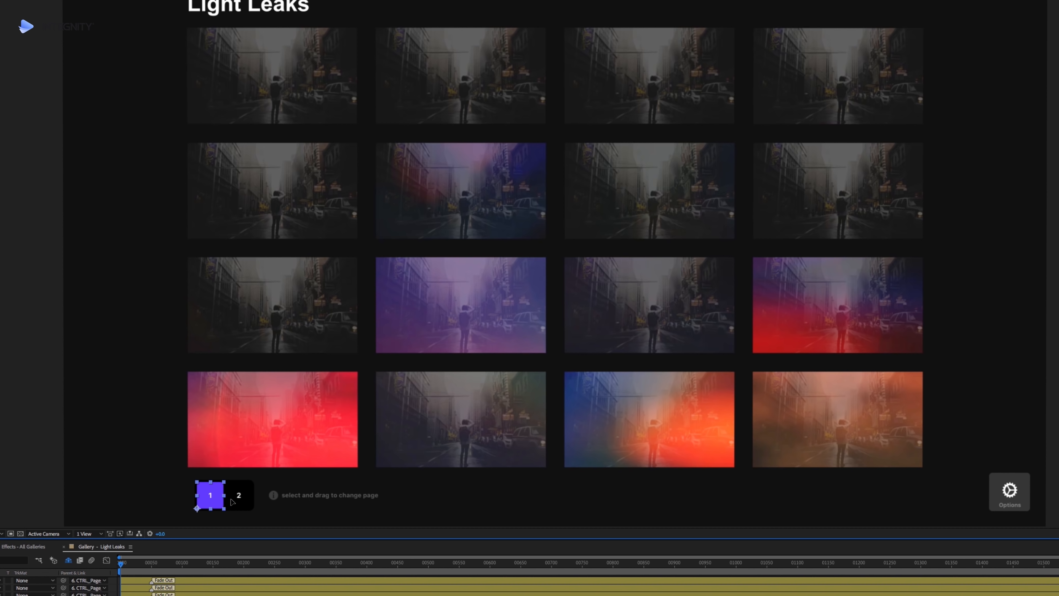
drag(233, 501, 239, 502)
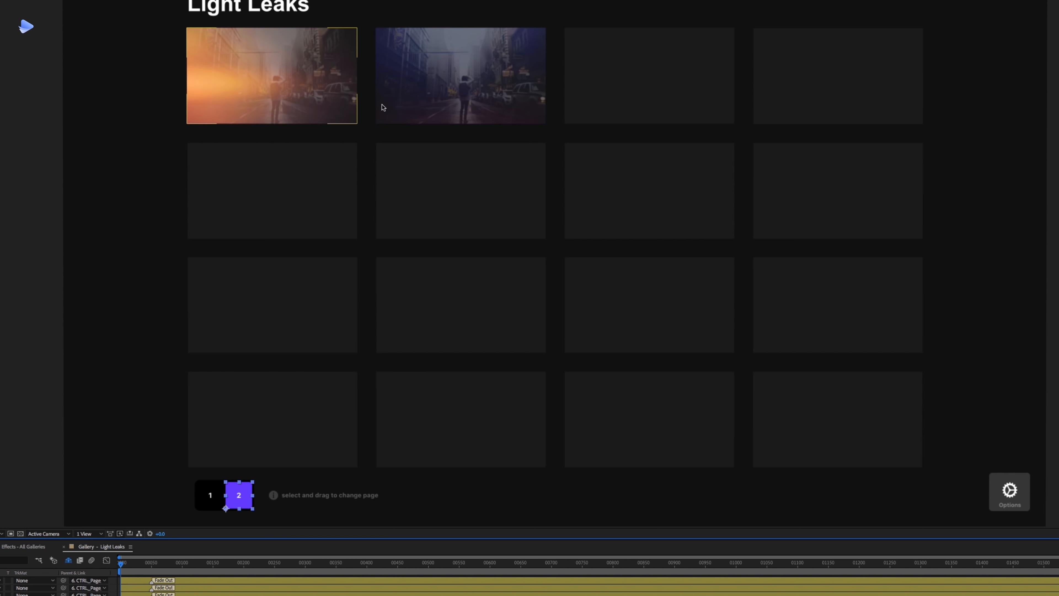
drag(125, 566, 128, 568)
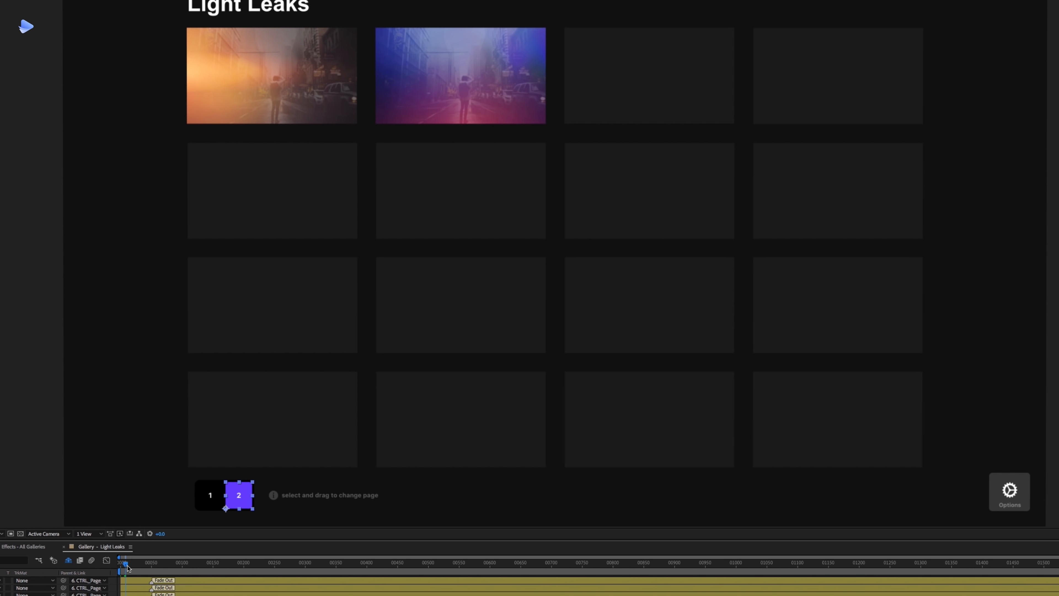
Step: Copy the second light leak on gallery page 2 and paste it into the Render - Portrait composition
click(478, 83)
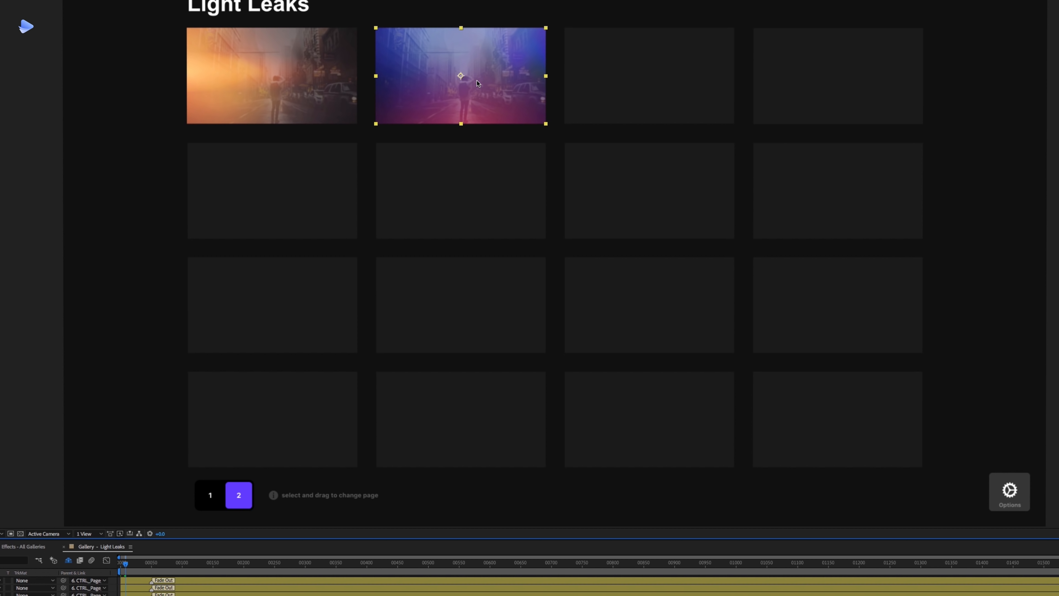
key(super+c)
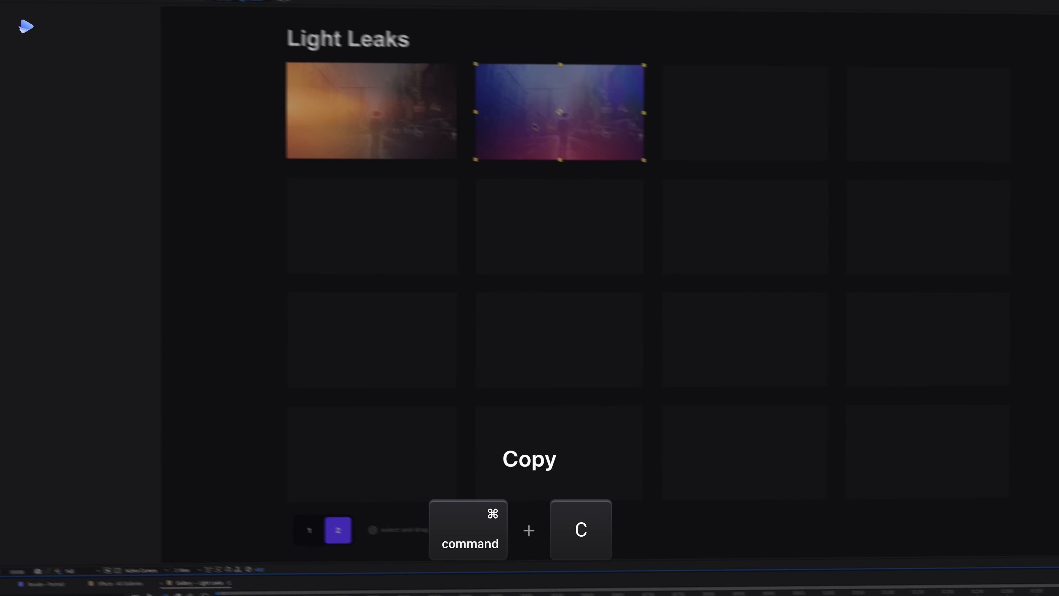
click(182, 69)
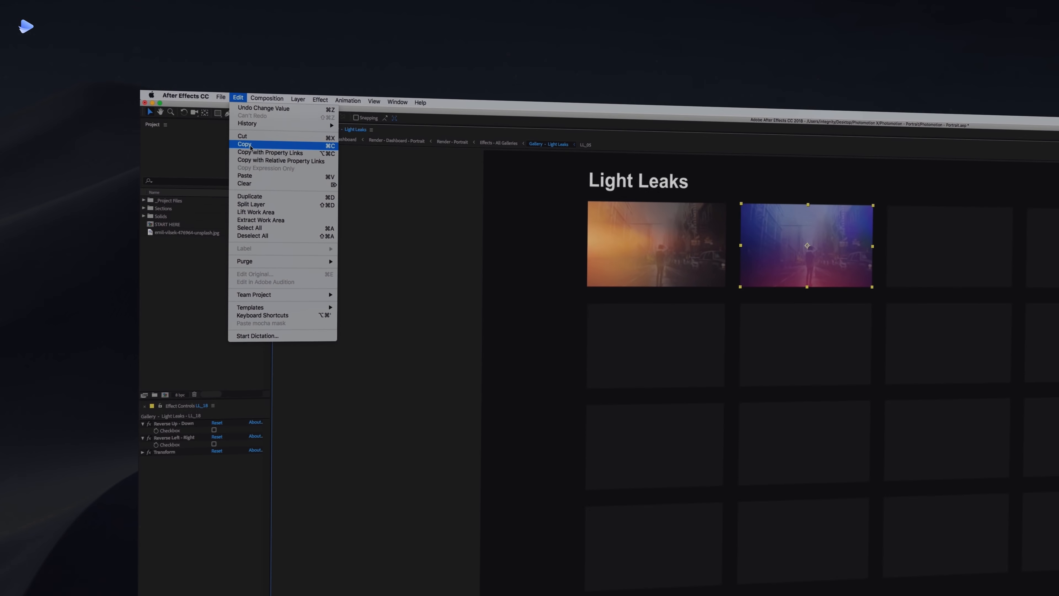
click(251, 146)
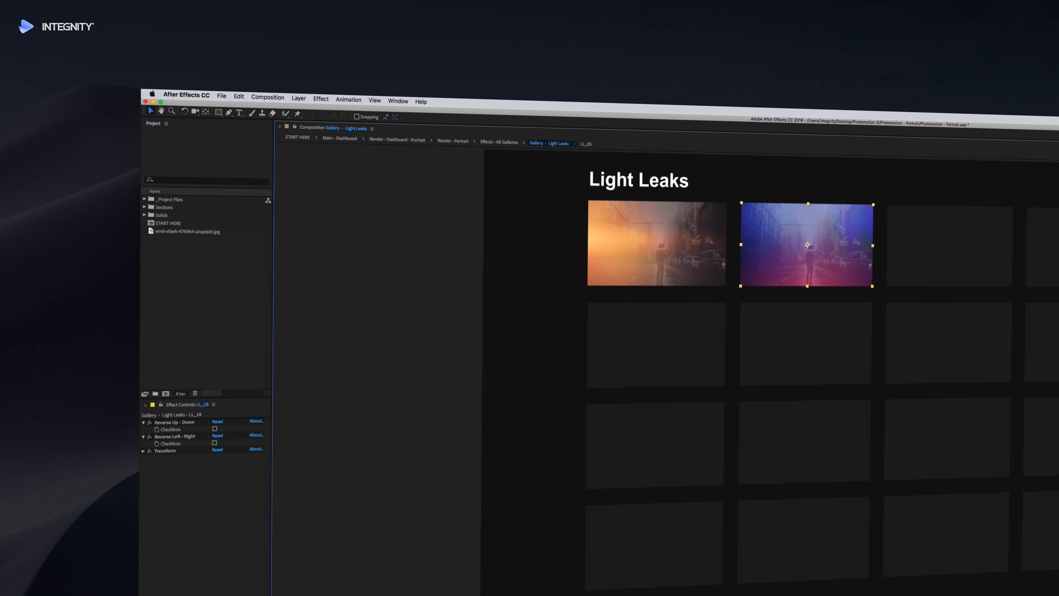
click(453, 143)
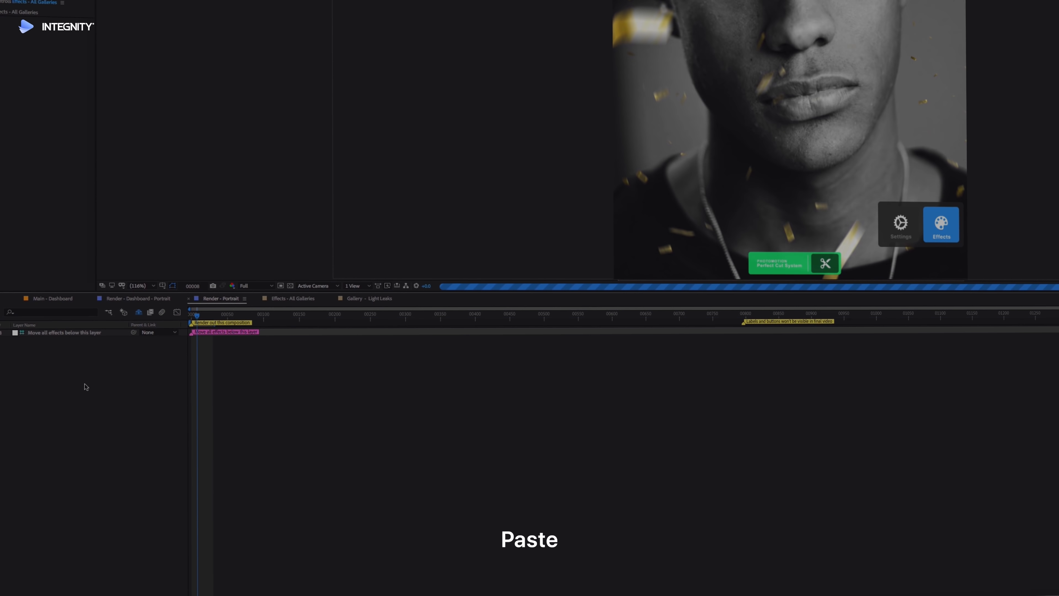
key(super+v)
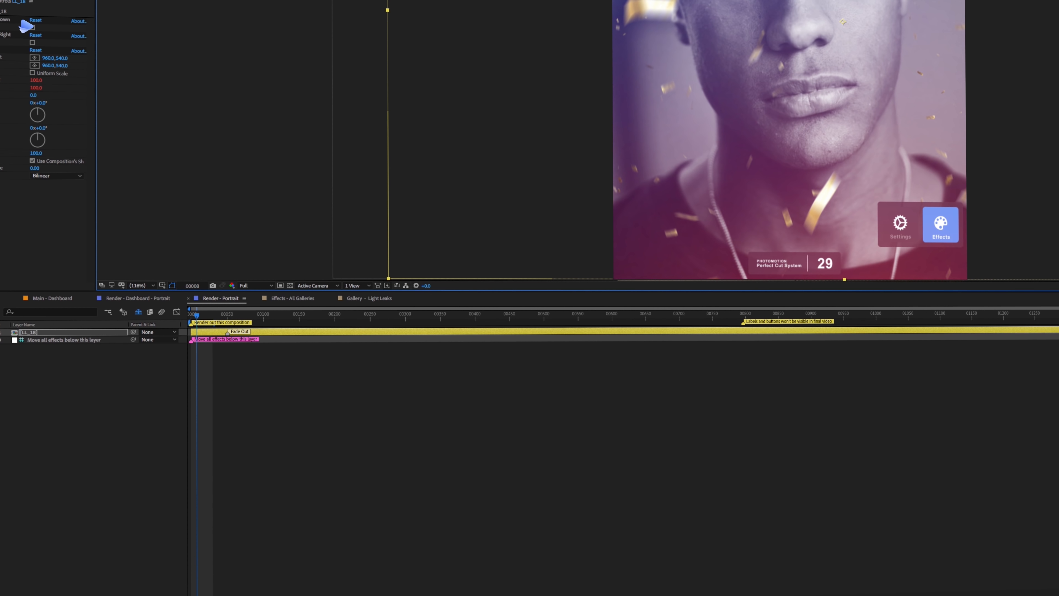
Step: Try Reverse Up - Down on the light leak and move its layer beneath the "Move all effects below this layer" guide
click(45, 38)
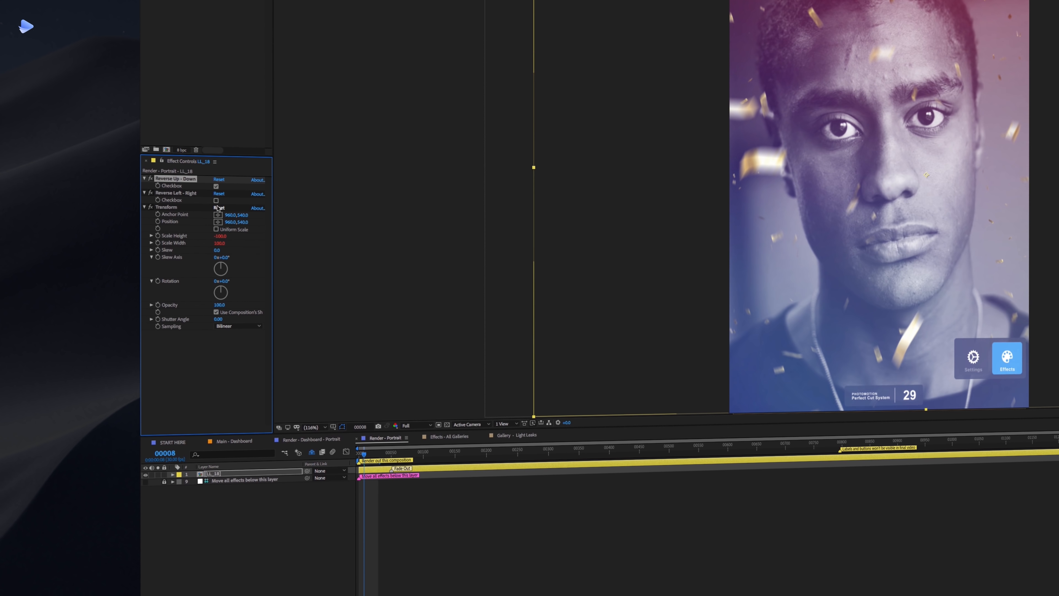
click(216, 186)
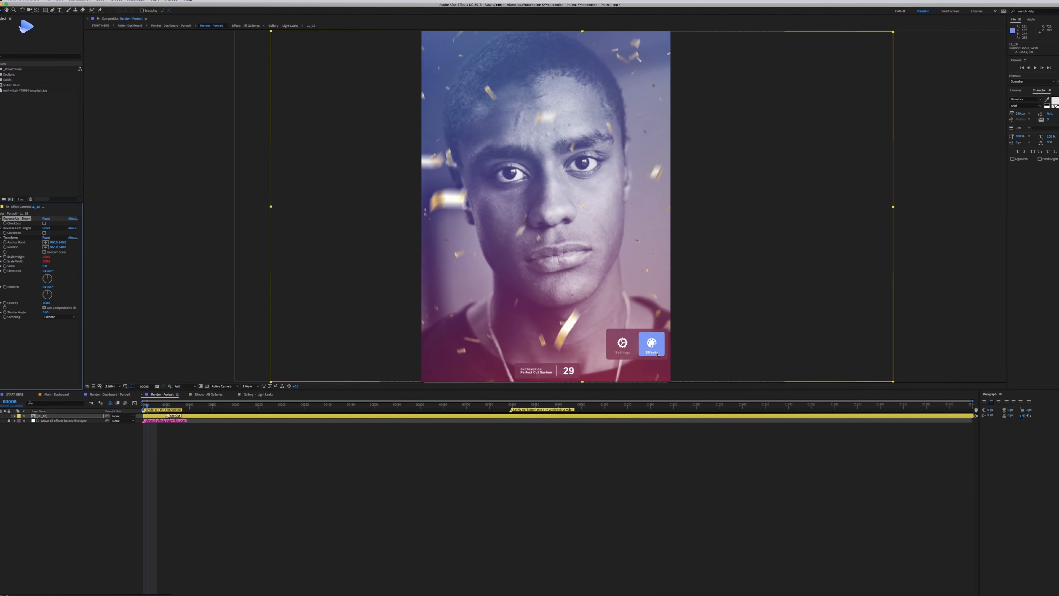
drag(46, 416, 59, 421)
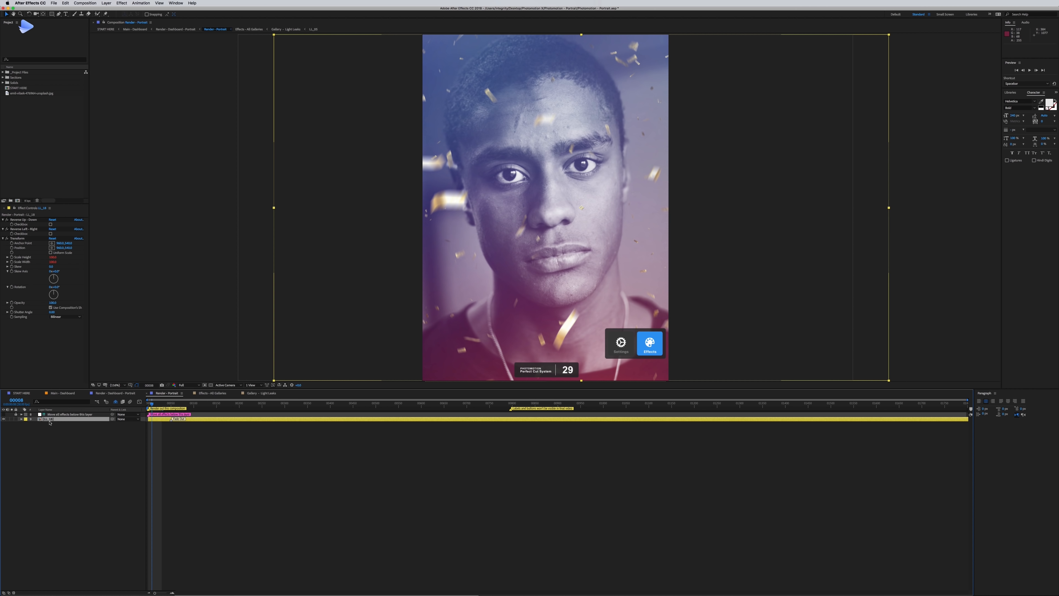
click(55, 425)
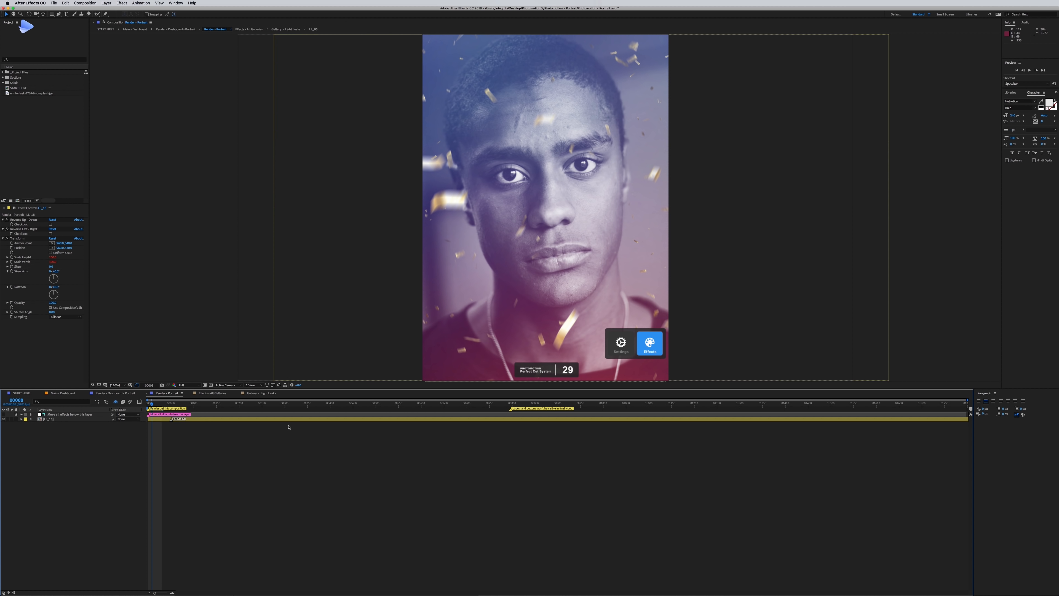
Step: Add TYPOGRAPHY #10 from the Typography gallery to Render - Portrait, positioned over the face and layered beneath the effects guide
double_click(651, 343)
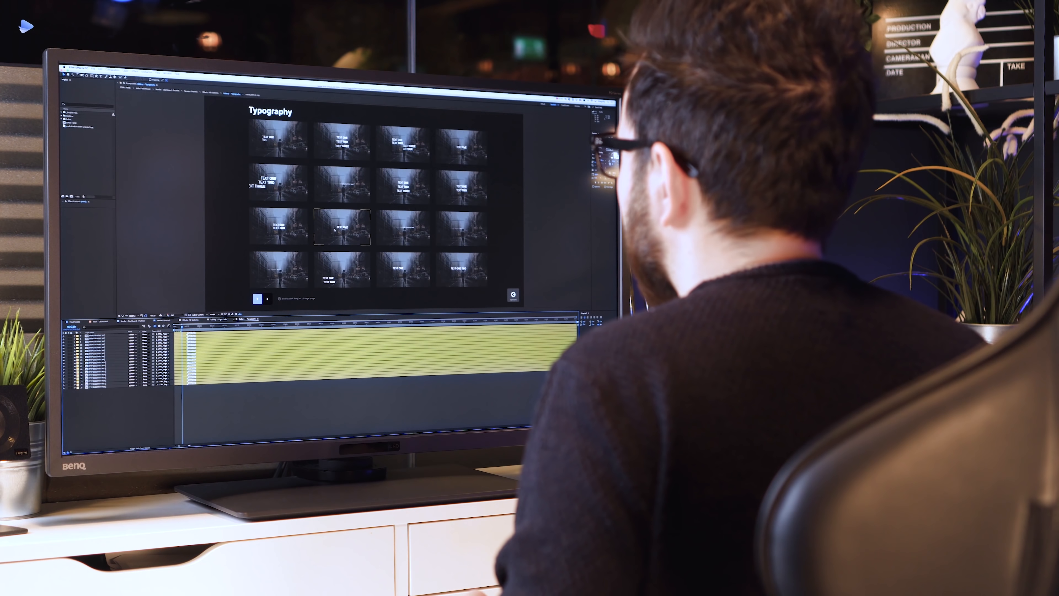
click(335, 229)
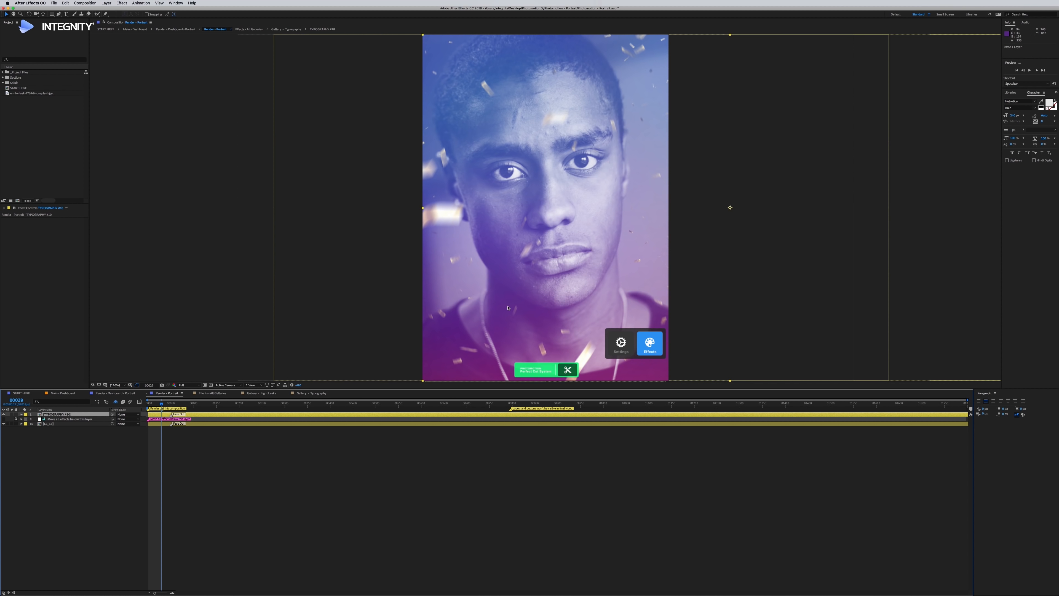
drag(159, 405, 157, 404)
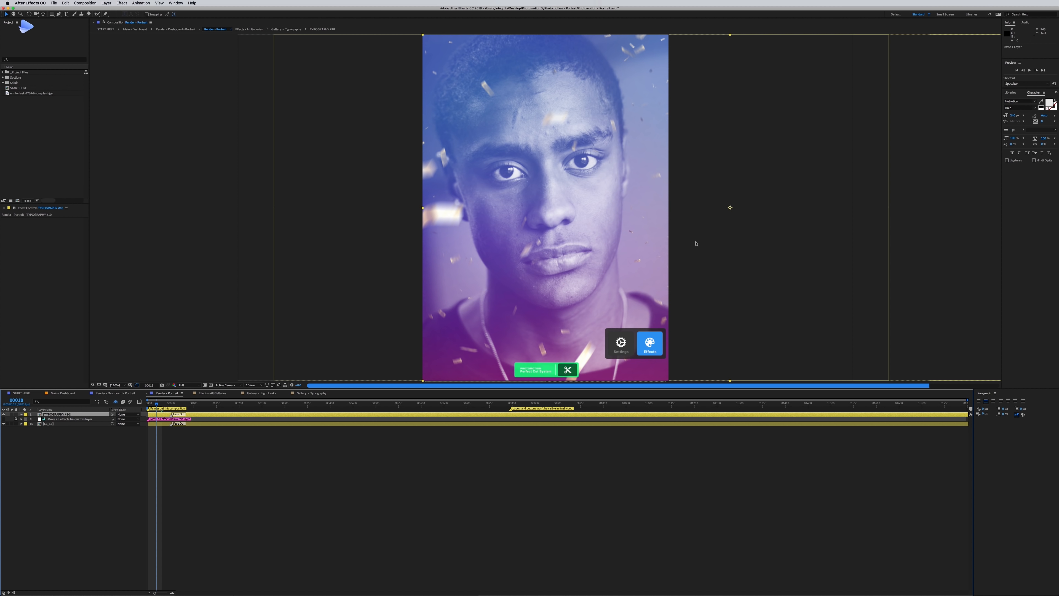
drag(696, 244, 483, 239)
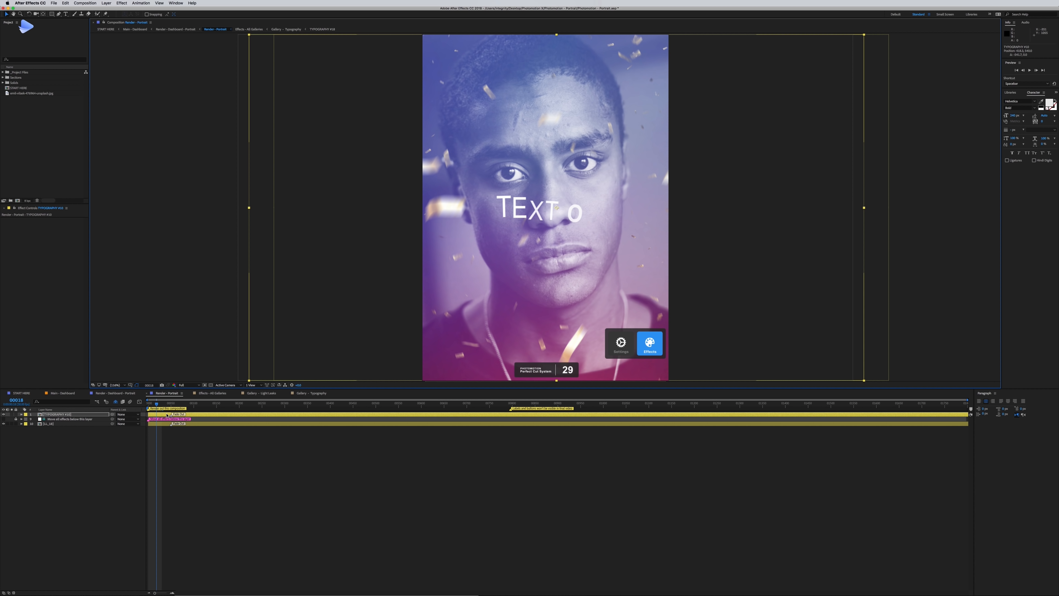
drag(149, 407, 154, 406)
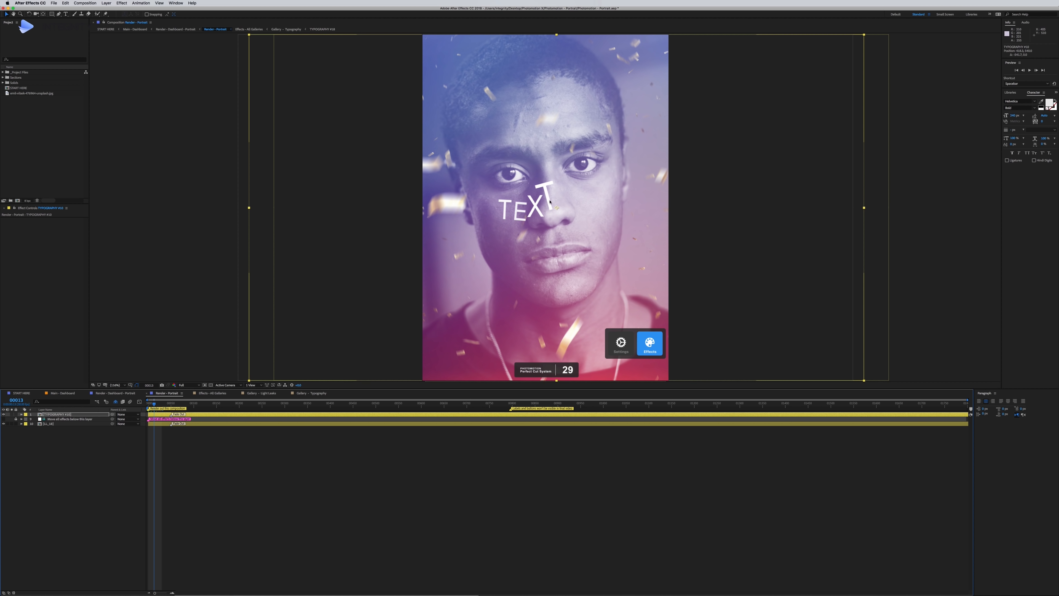
drag(58, 417, 58, 423)
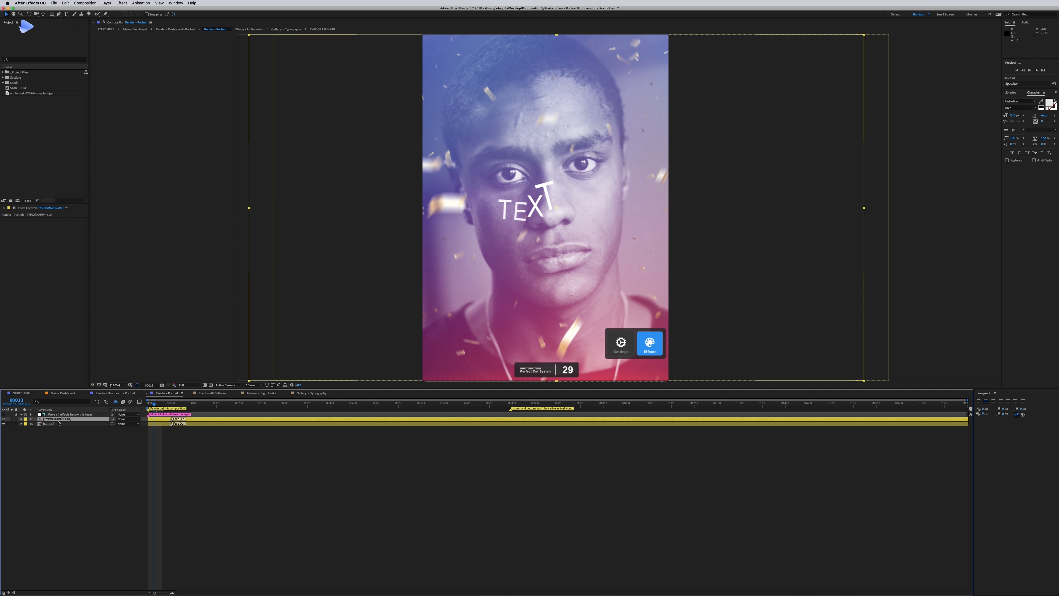
Step: Open the TYPOGRAPHY #10 composition, select its text for editing, and return to Render - Portrait
double_click(63, 419)
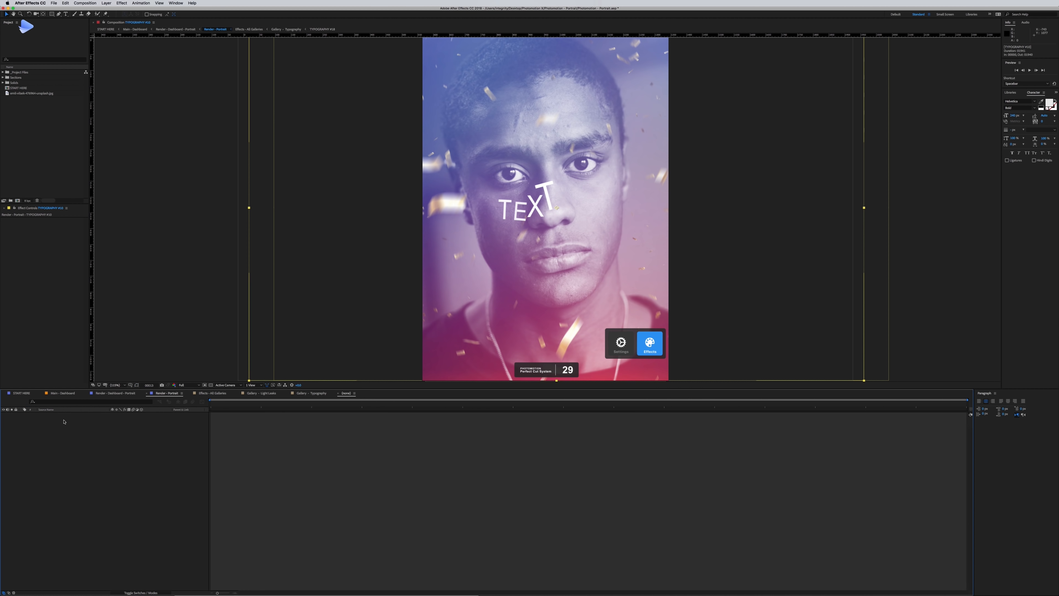
click(533, 212)
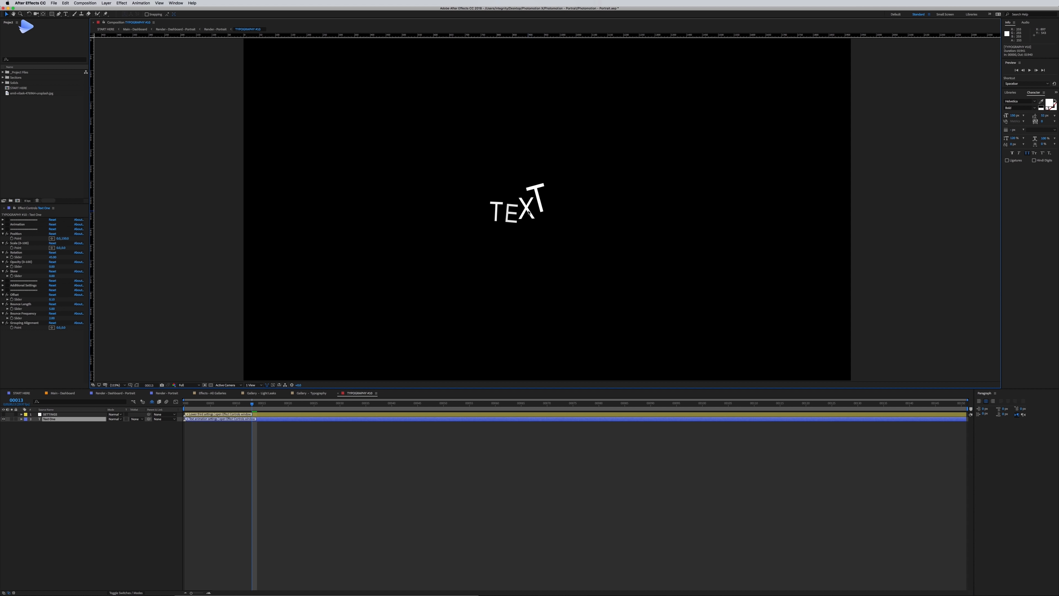
double_click(516, 219)
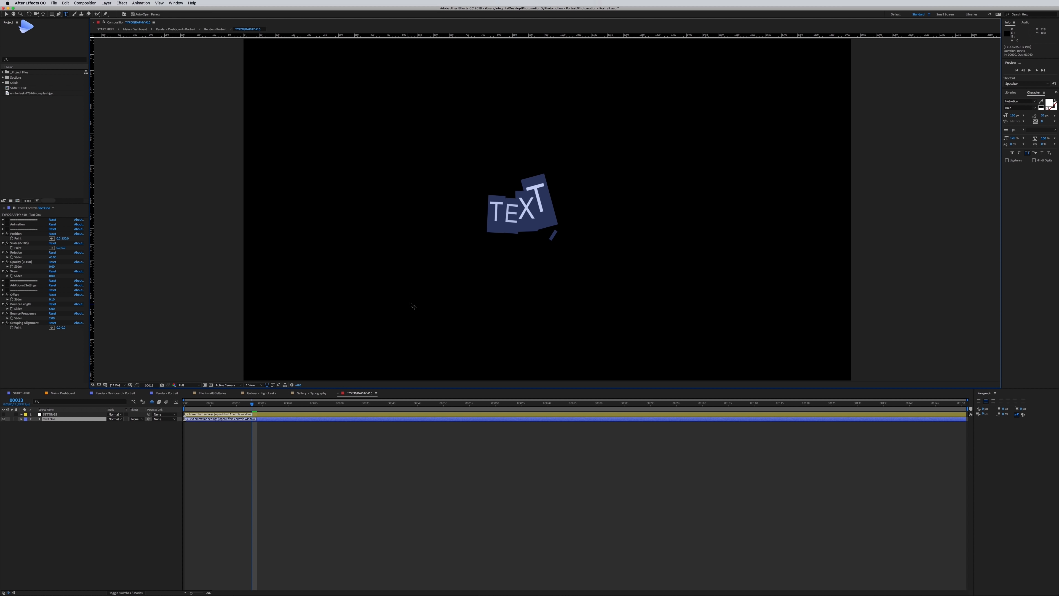
click(139, 460)
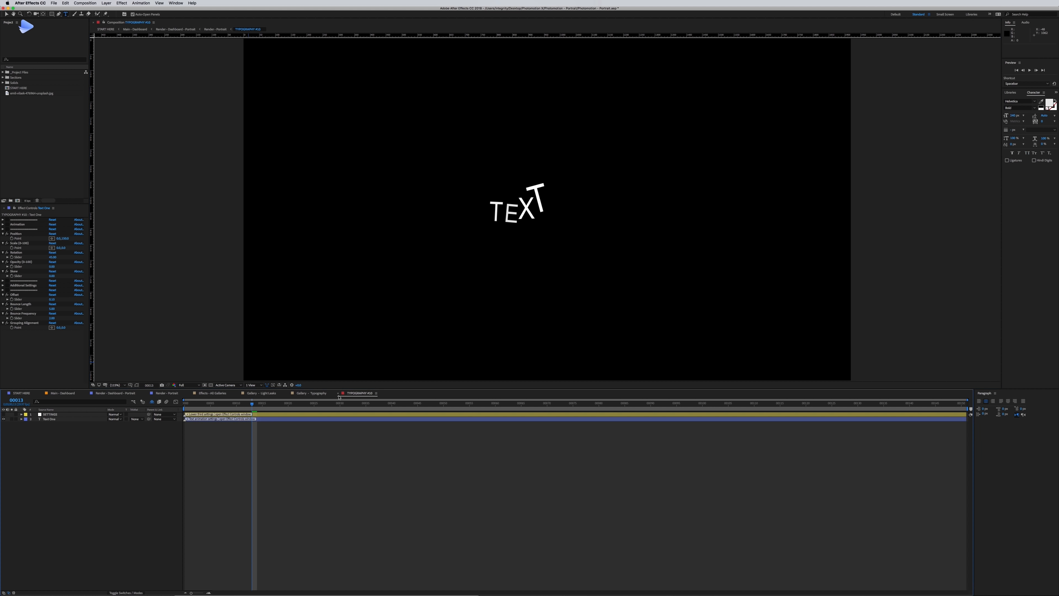
click(338, 394)
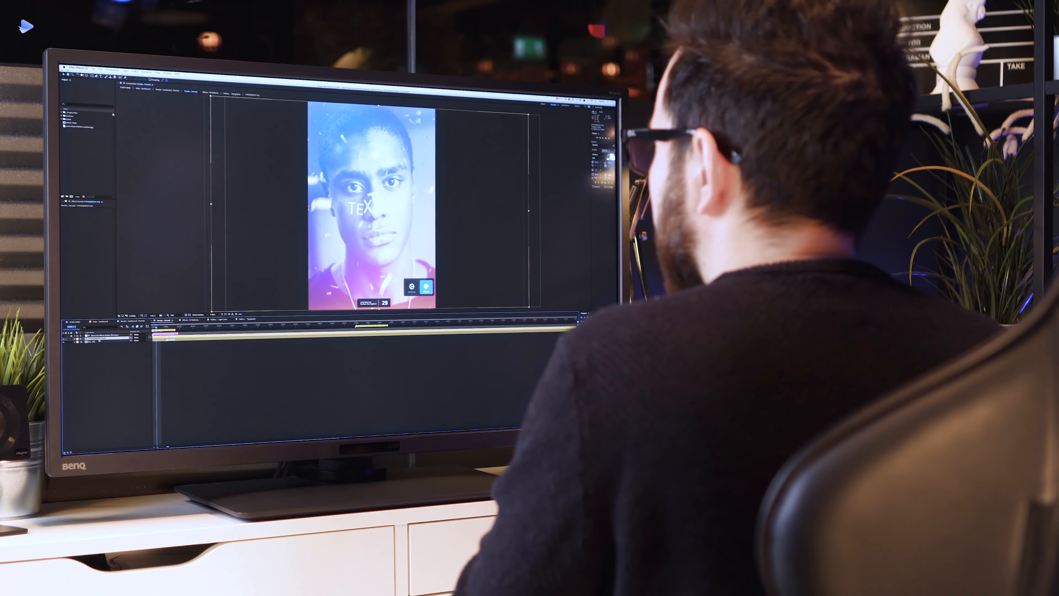
Step: Delete the typography and light leak layers from Render - Portrait
click(95, 340)
key(Delete)
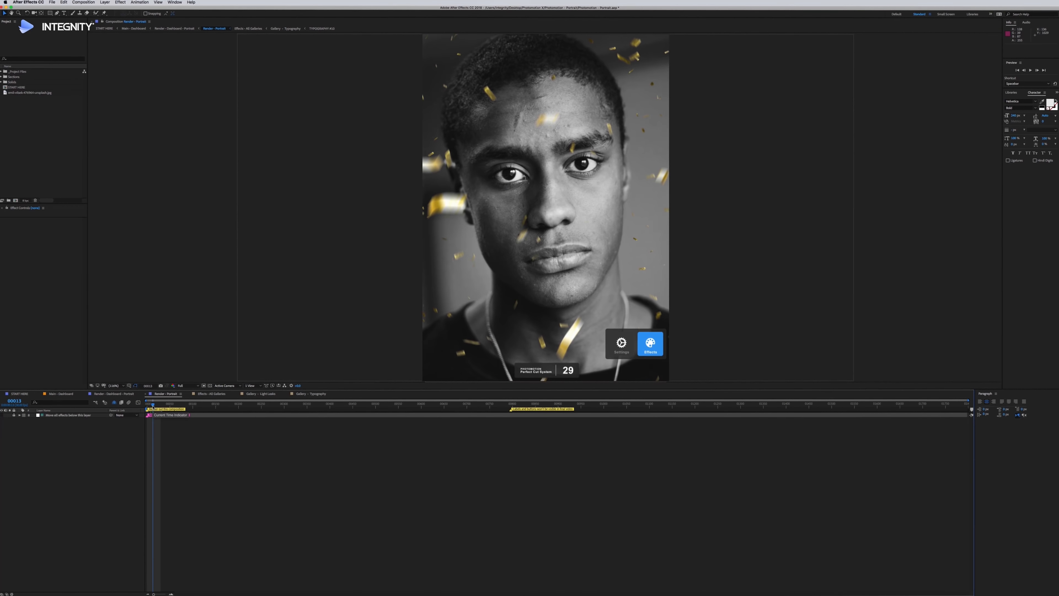
Step: Add the Render - Portrait composition to the Render Queue
click(99, 14)
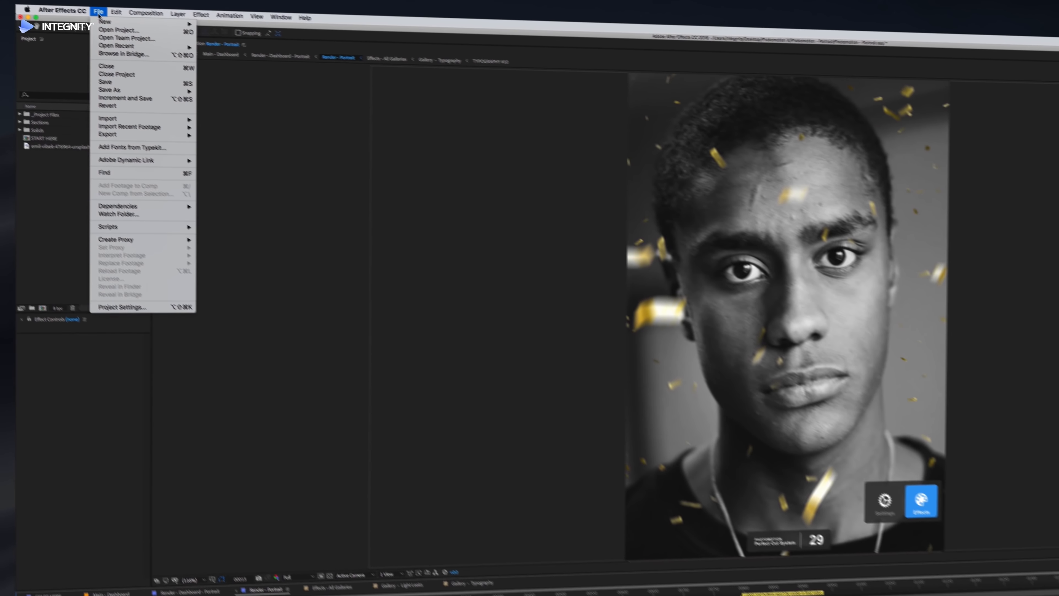
mouse_move(167, 155)
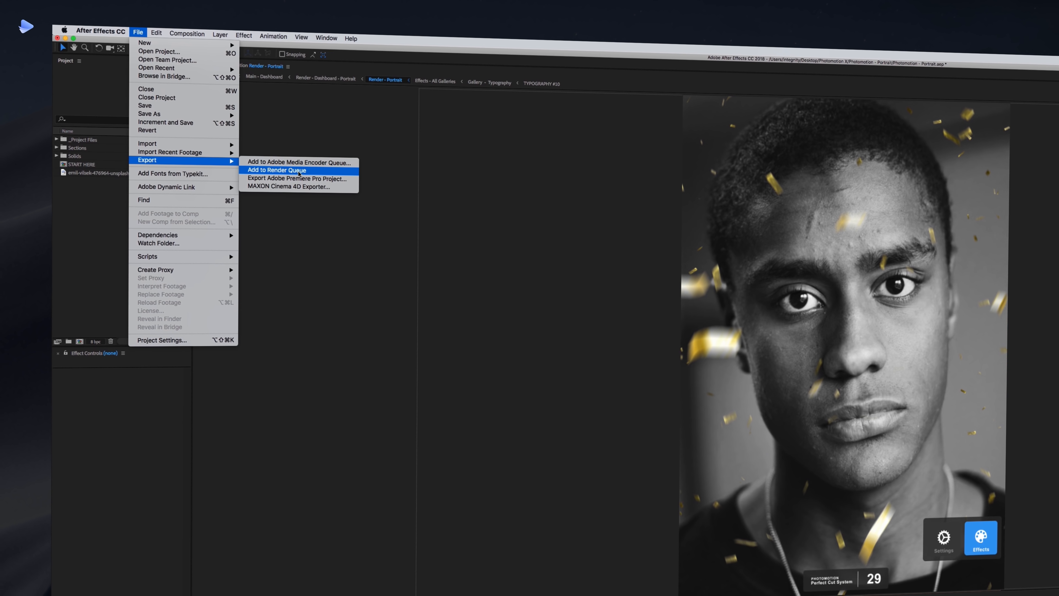
click(278, 174)
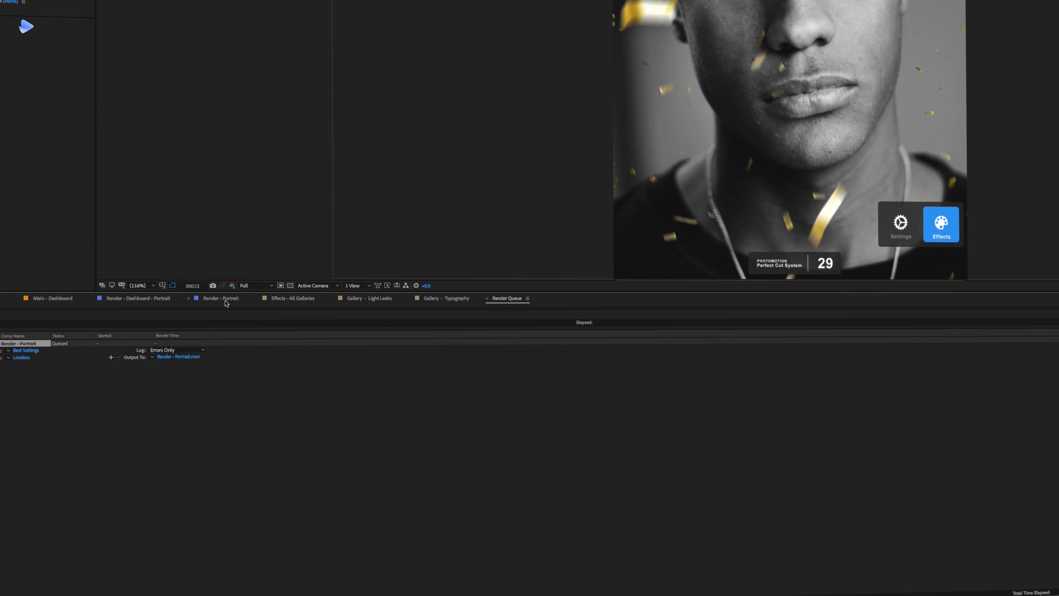
Step: Open the Vertical resolution from the export dashboard and end its work area at frame 29
click(131, 298)
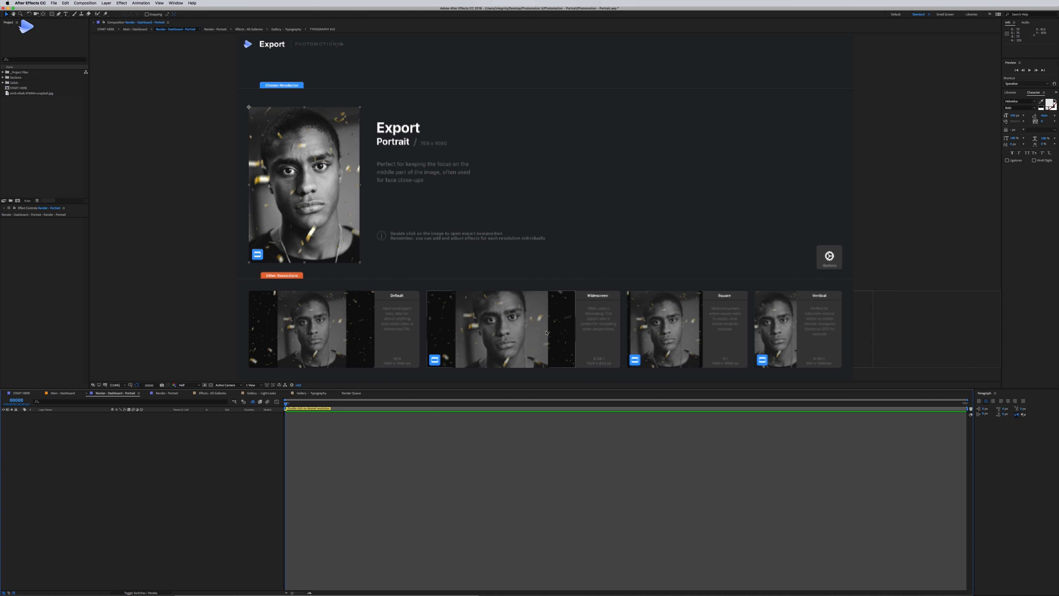
double_click(778, 323)
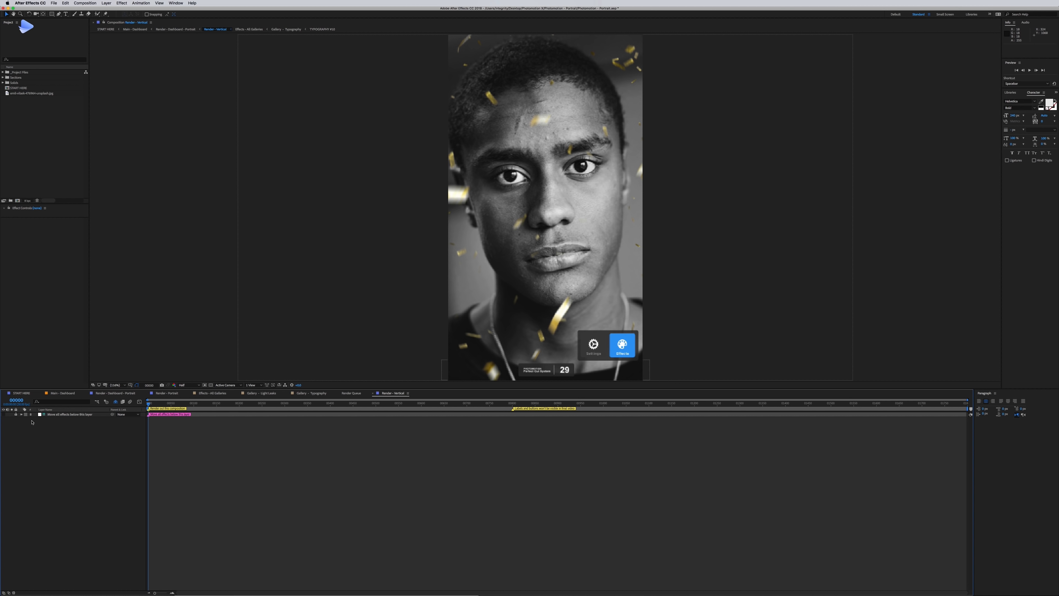
text(29)
key(Return)
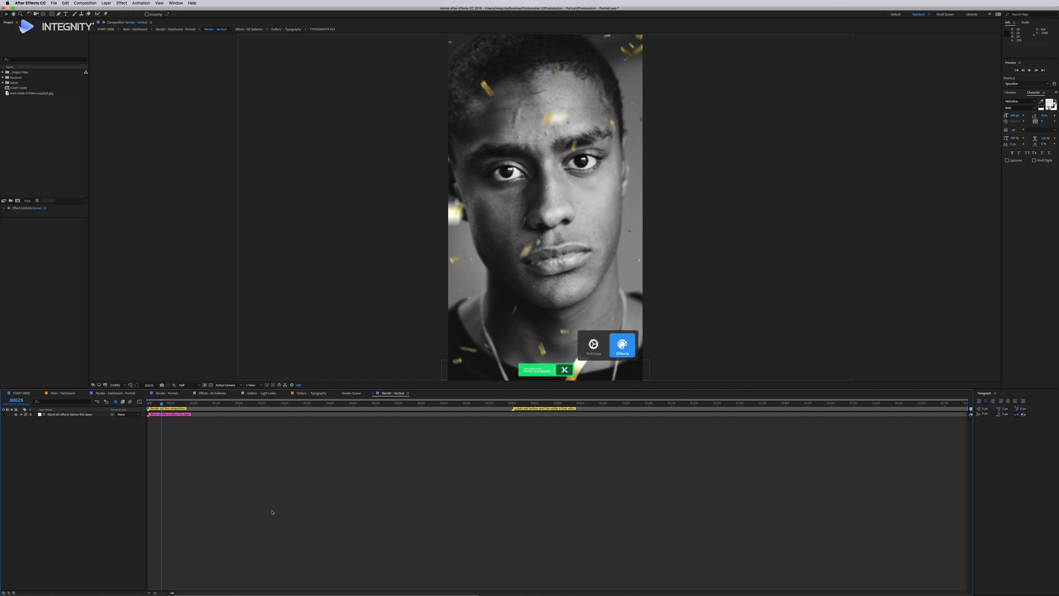
key(n)
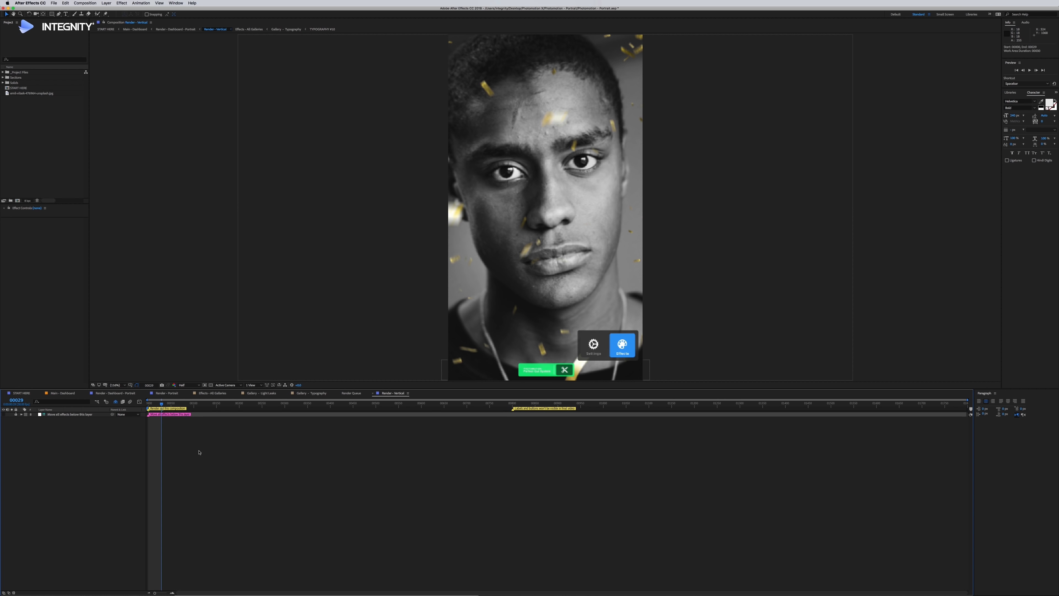
Step: Set the Vignette to 100 in the Render - Vertical settings and add that composition to the Render Queue
click(621, 347)
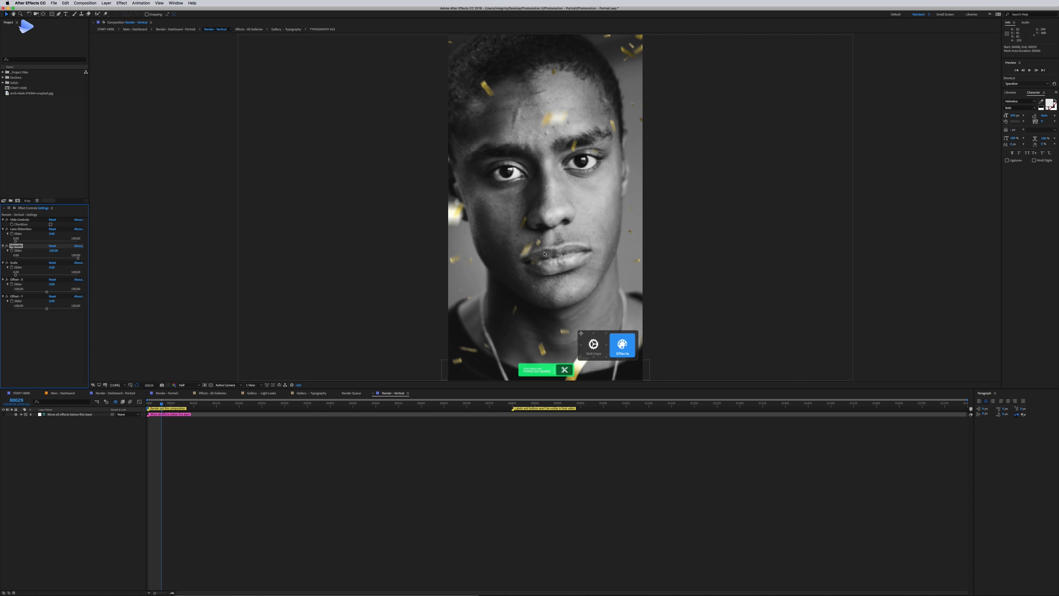
click(175, 395)
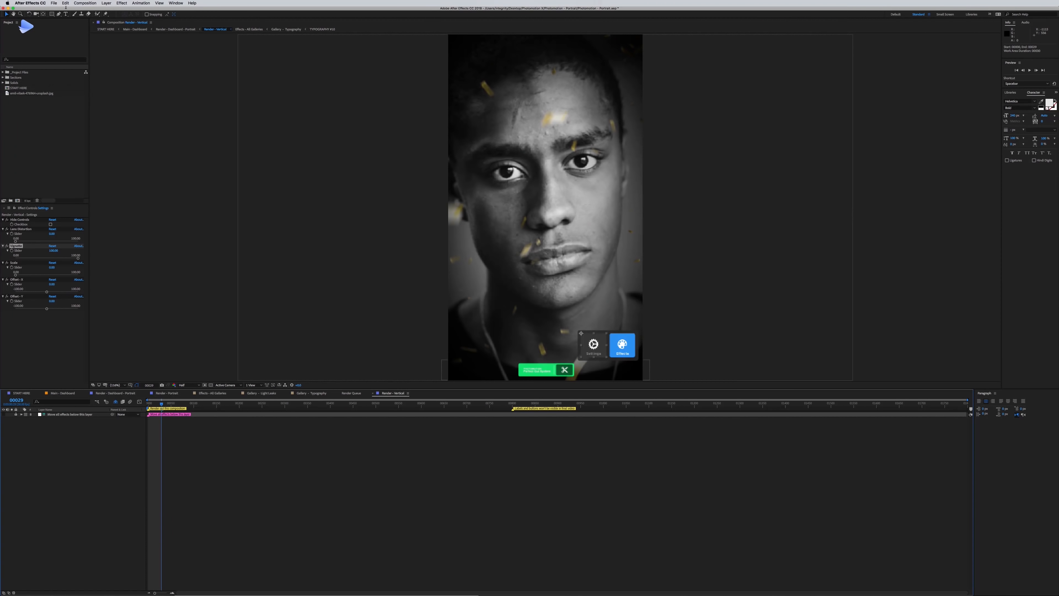
click(54, 4)
mouse_move(75, 85)
click(125, 17)
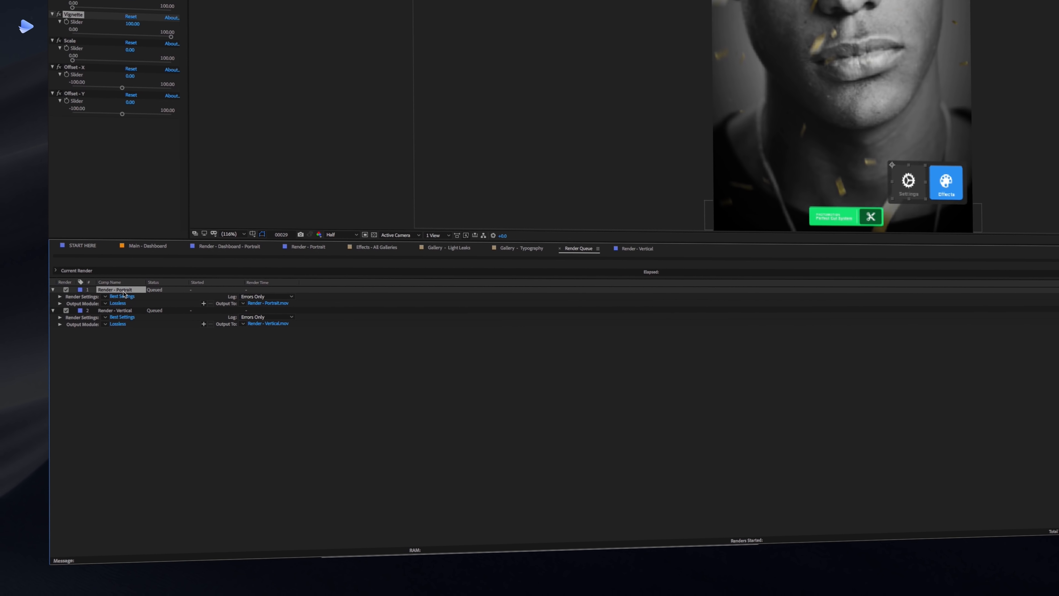
Step: Remove Render - Vertical from the Render Queue and set the Render - Portrait output file to save on the Desktop
click(121, 316)
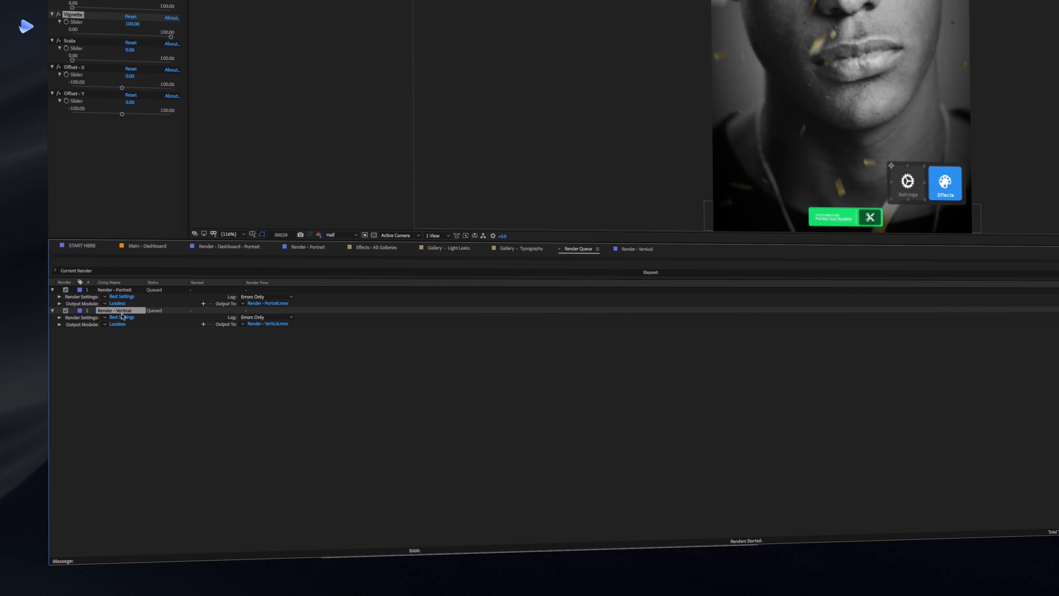
key(Delete)
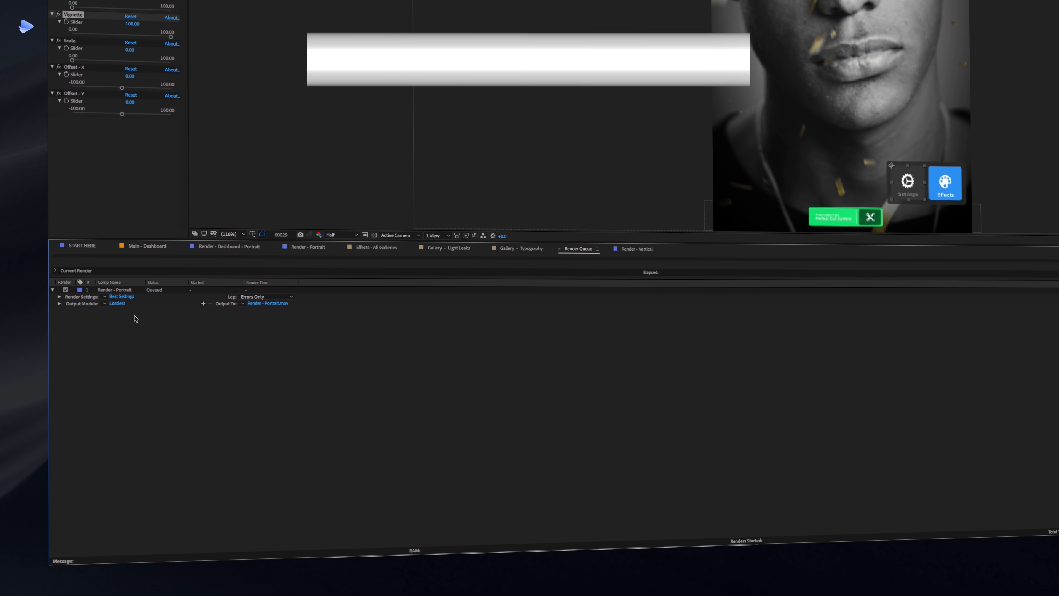
click(115, 293)
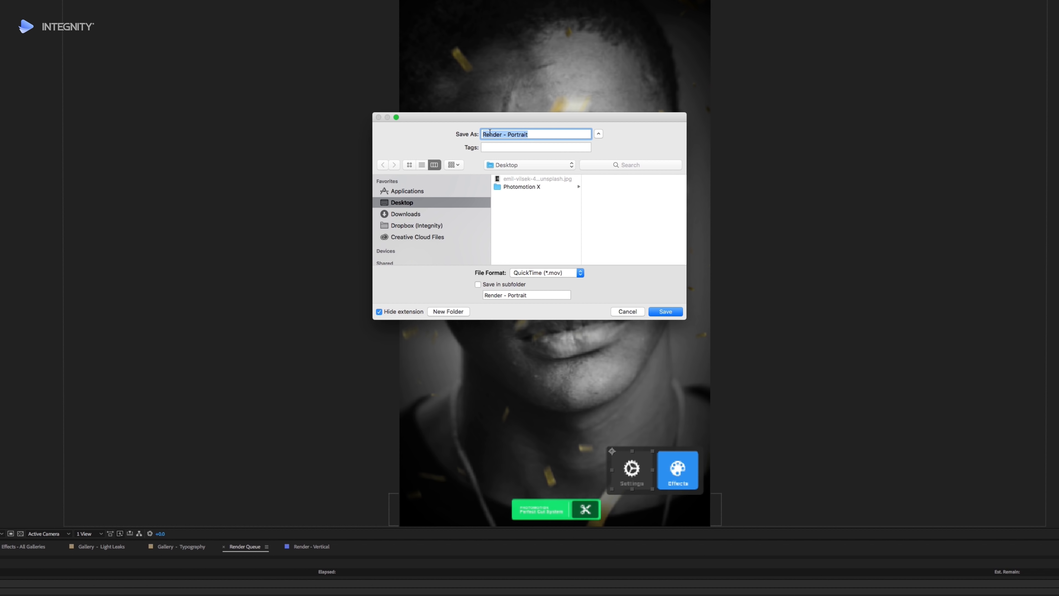
click(668, 311)
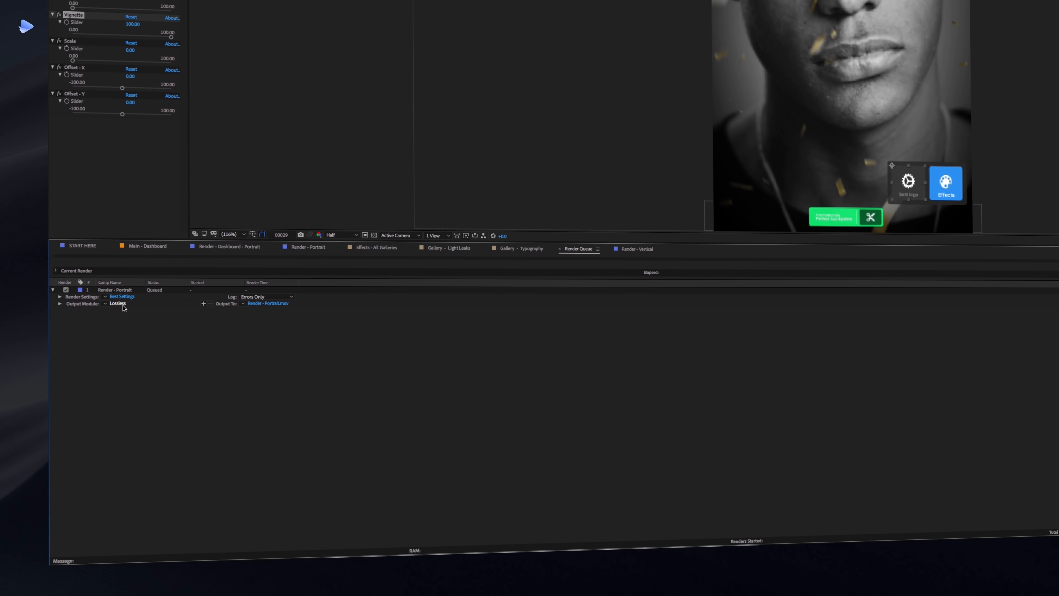
Step: Set the Render - Portrait output module's QuickTime video codec to GoPro CineForm
click(119, 304)
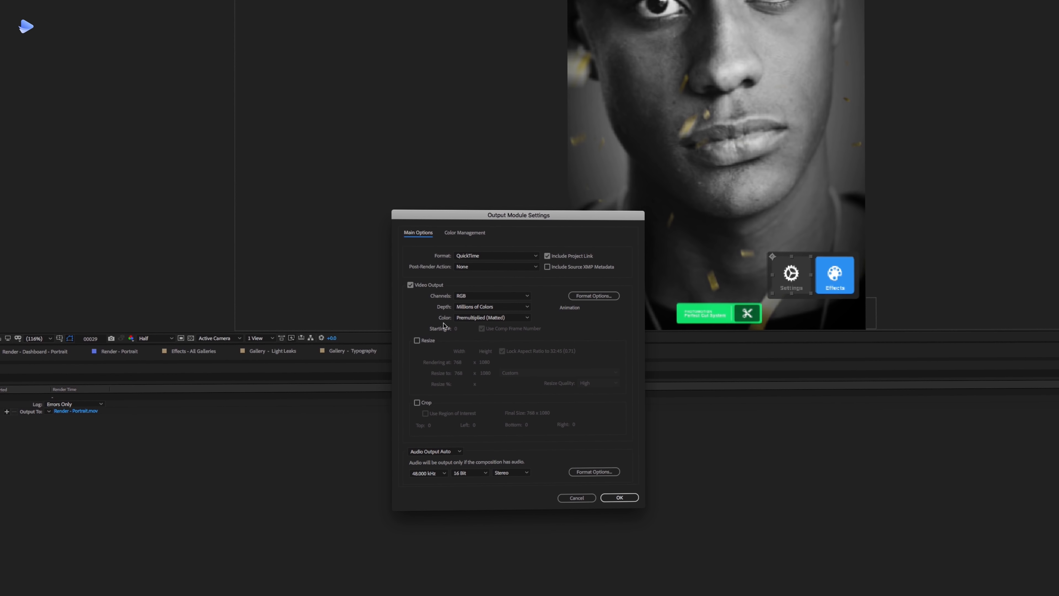
click(597, 296)
click(523, 226)
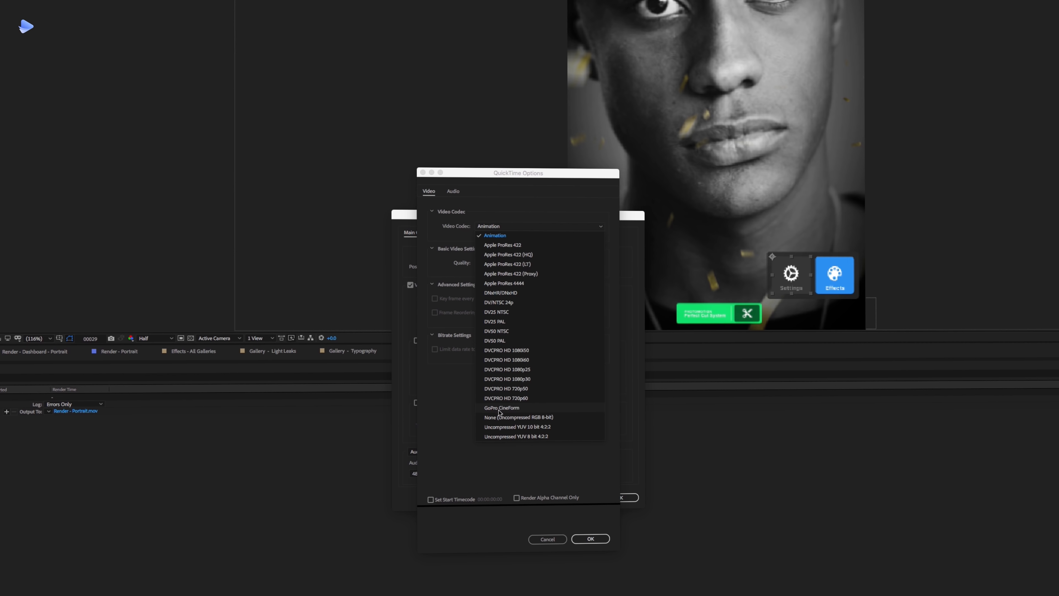
click(508, 408)
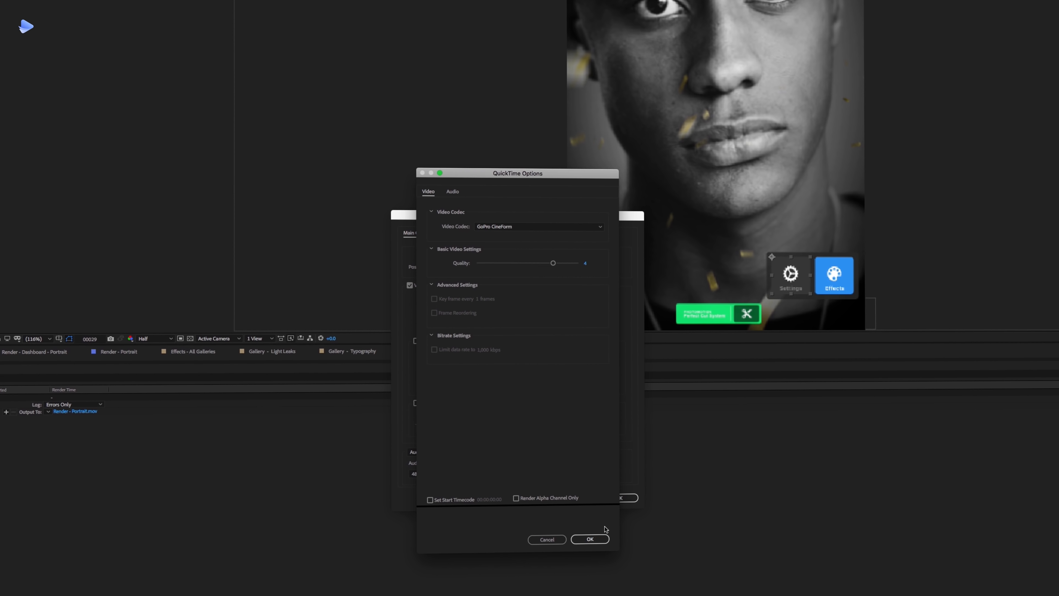
click(589, 538)
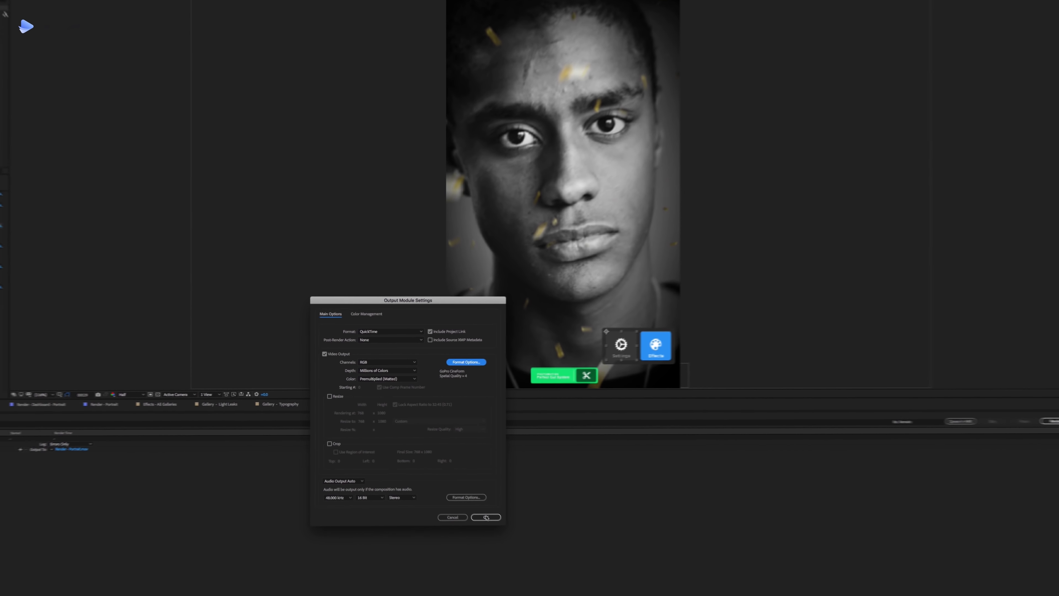
click(486, 517)
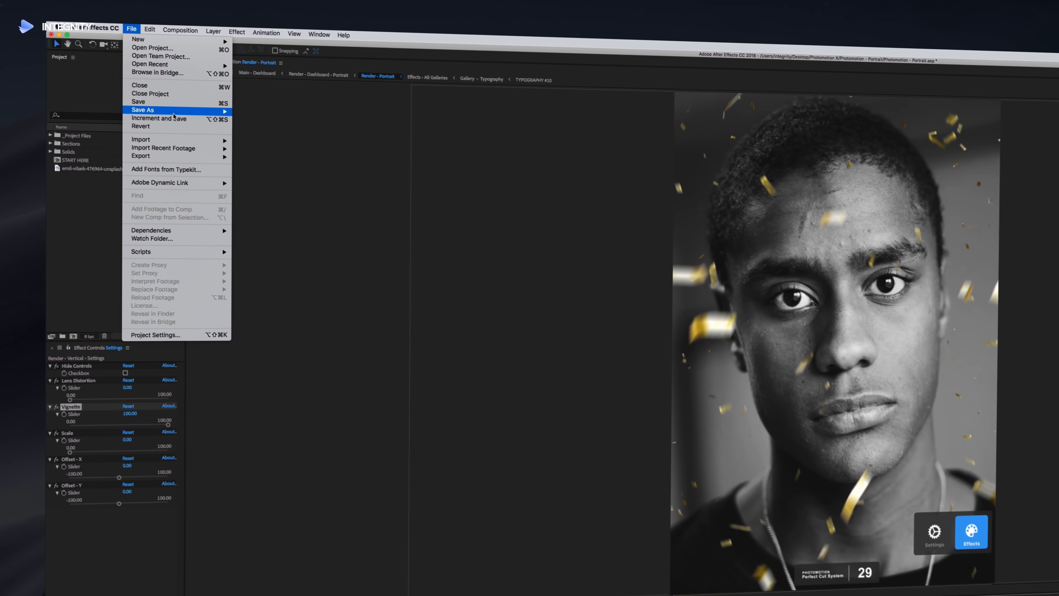
Step: Save a copy of the project as "Photomotion - Portrait - Our First Animation" in the Photomotion - Portrait folder
mouse_move(75, 61)
click(288, 118)
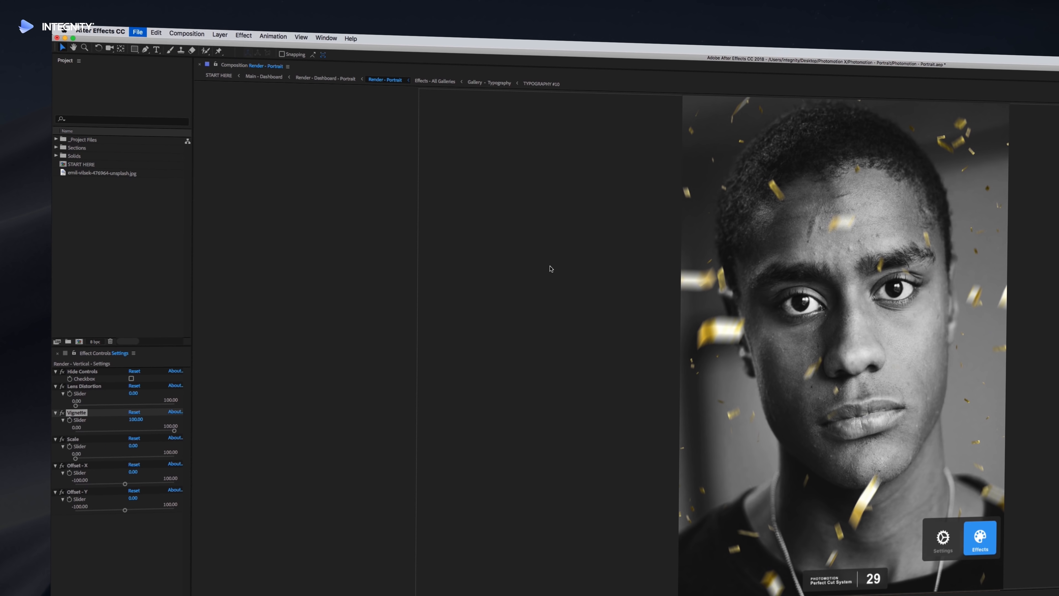
key(Right)
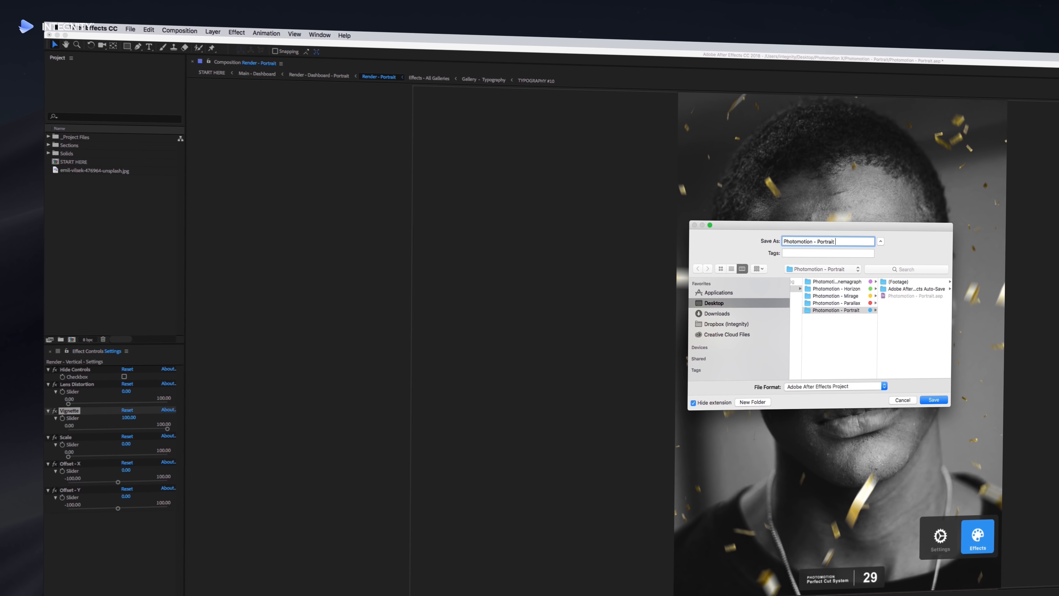
text(- C)
text(ur First Animation)
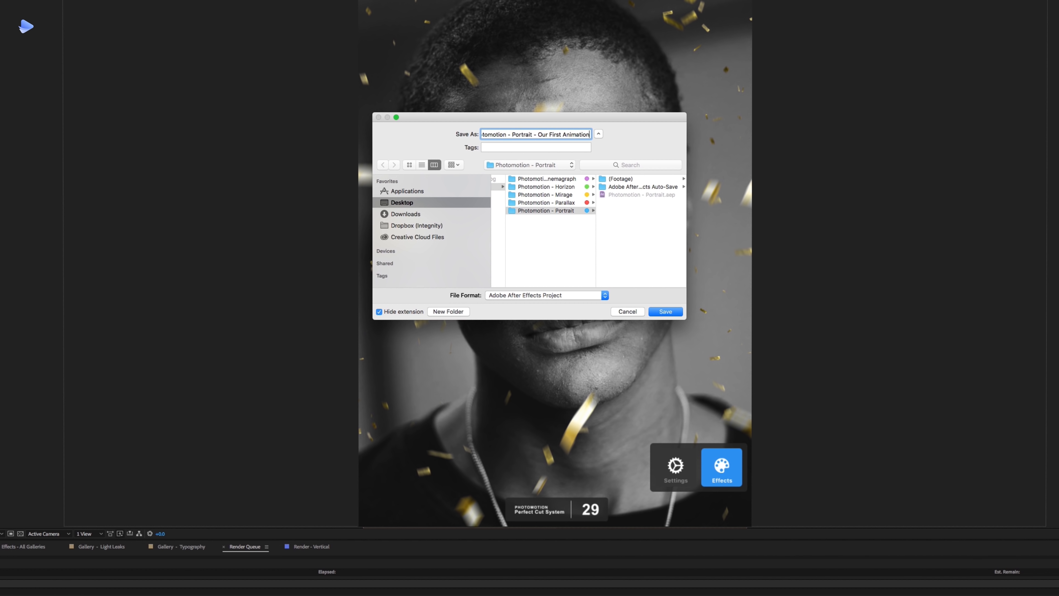
key(Return)
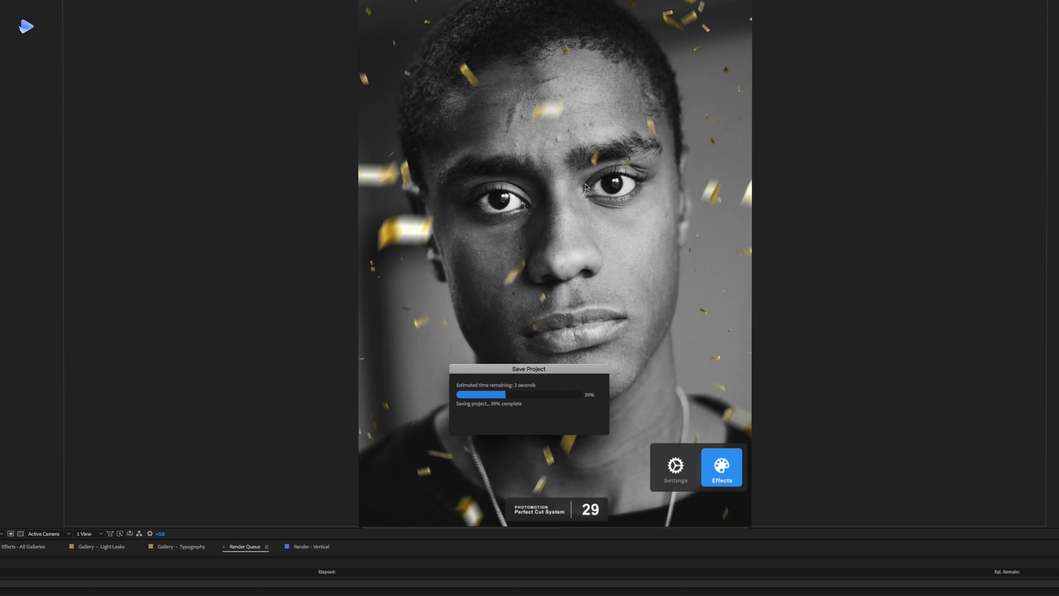